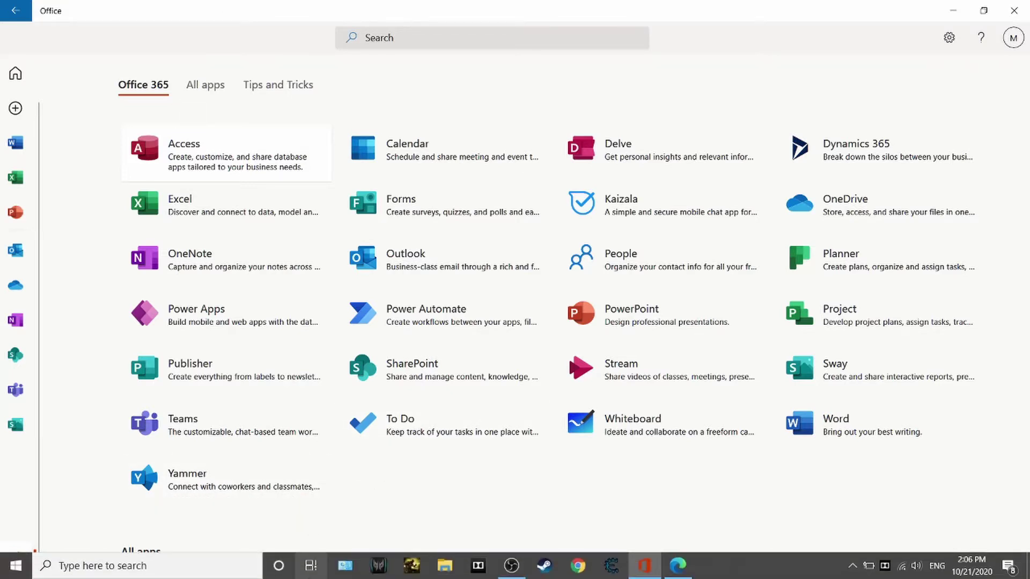
- Find and open the Windows Control Panel
click(163, 570)
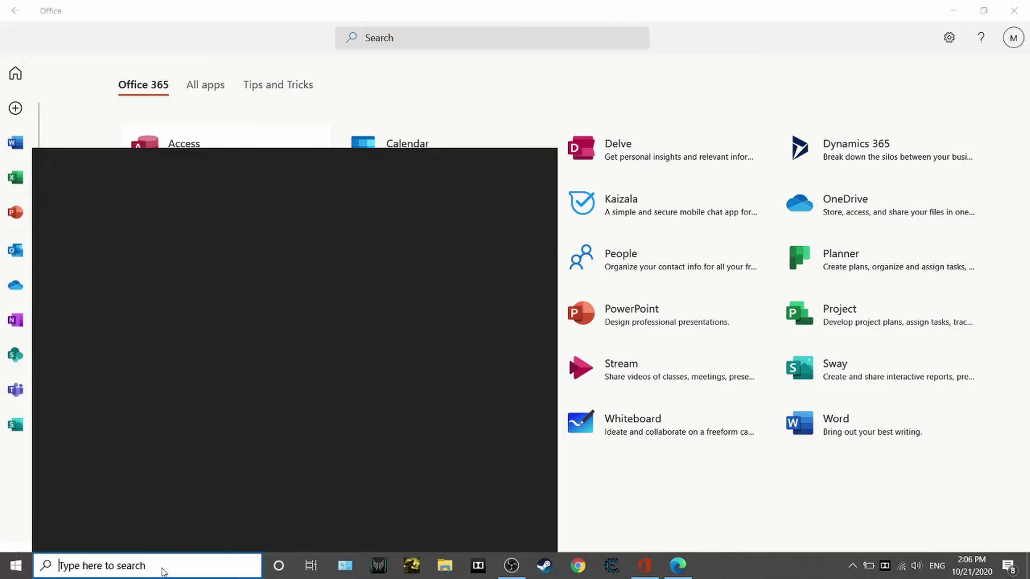
text(c)
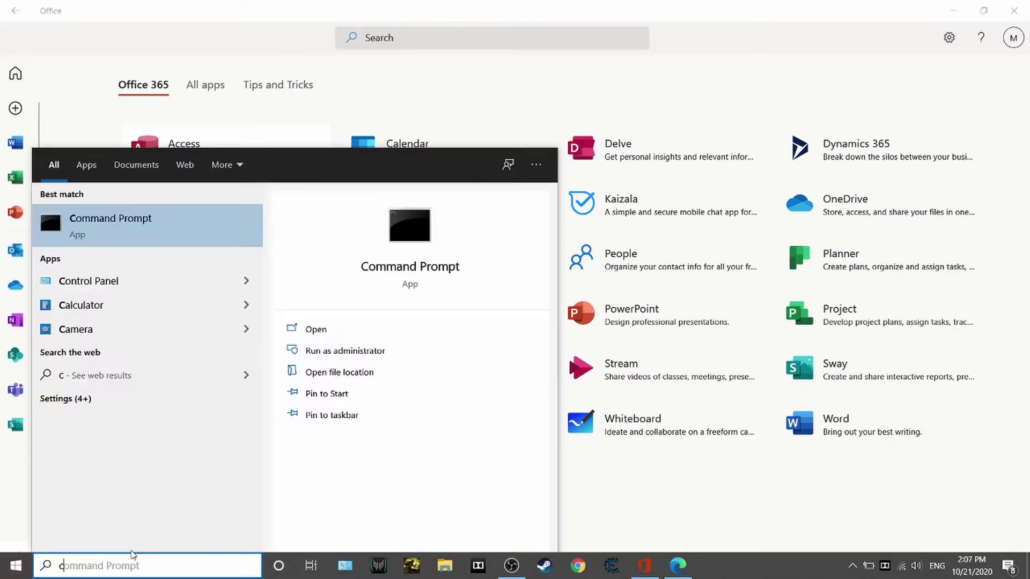
text(ontro)
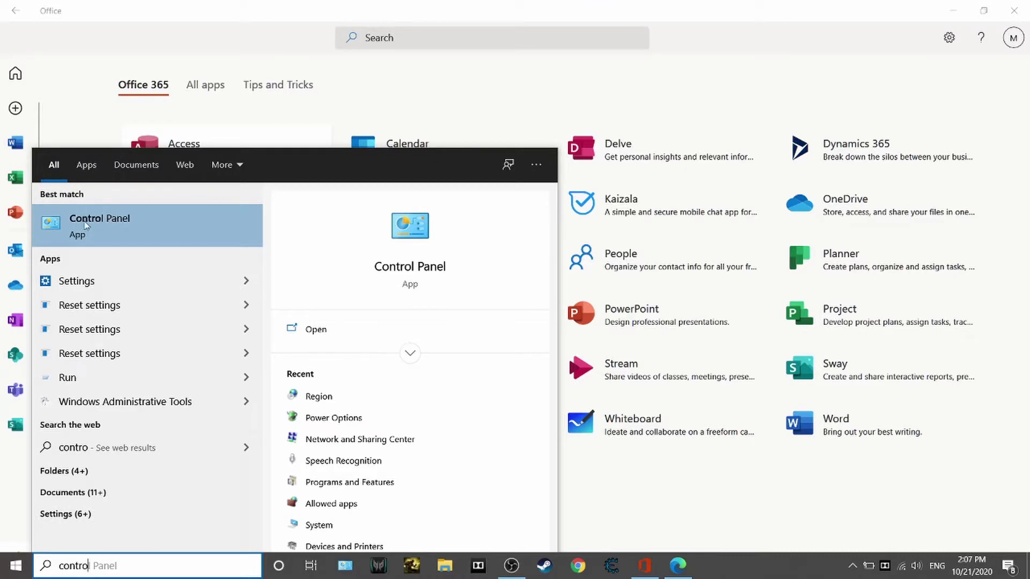
click(152, 221)
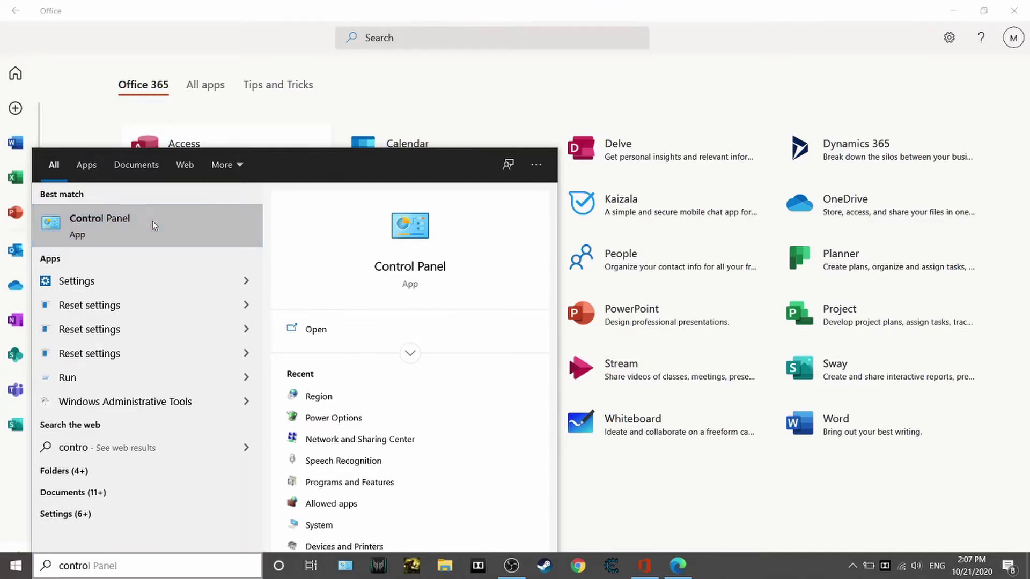
drag(517, 51, 446, 50)
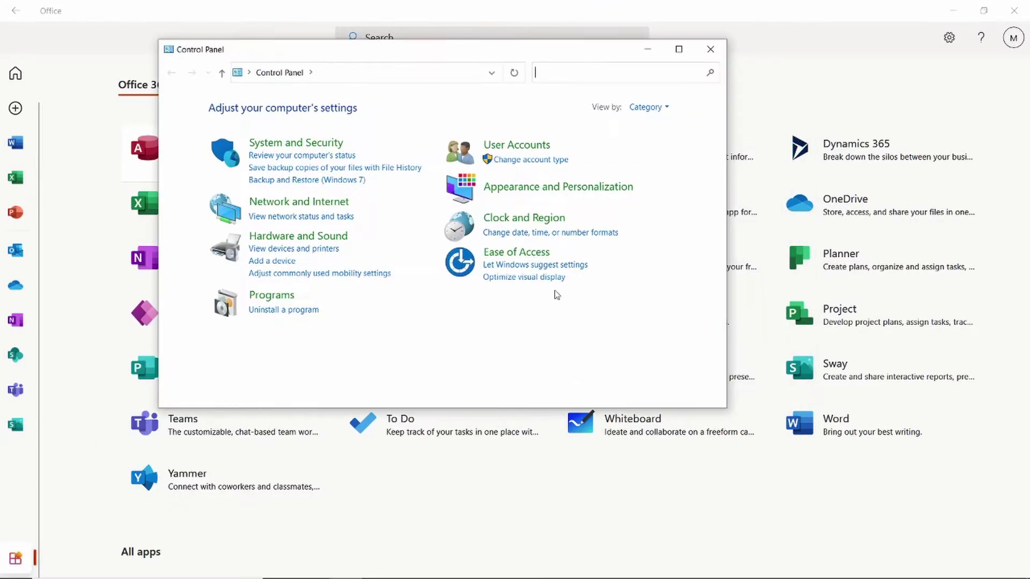
- Open the Region date, time and number format settings under Clock and Region
click(537, 224)
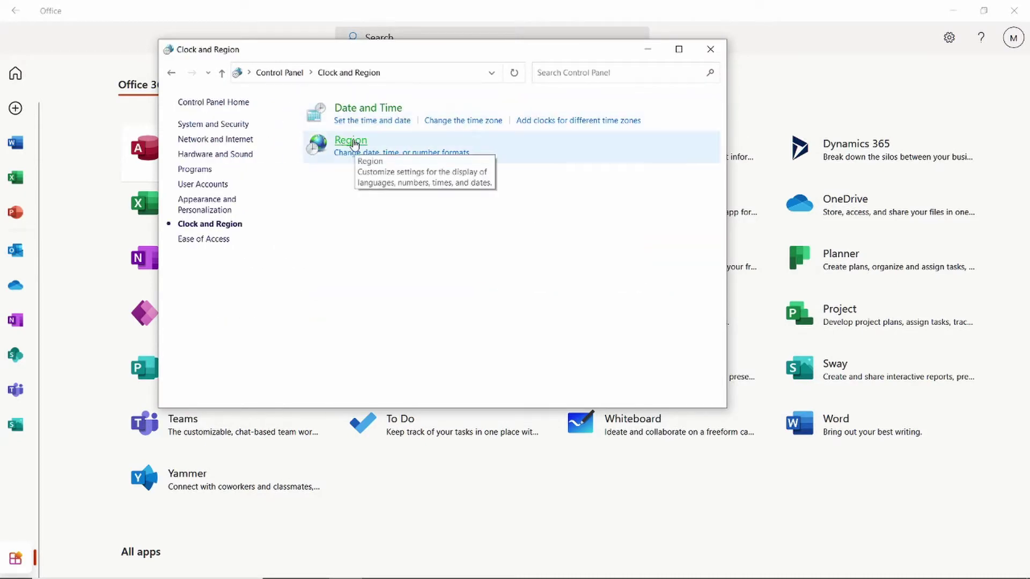
click(370, 154)
drag(159, 38, 439, 72)
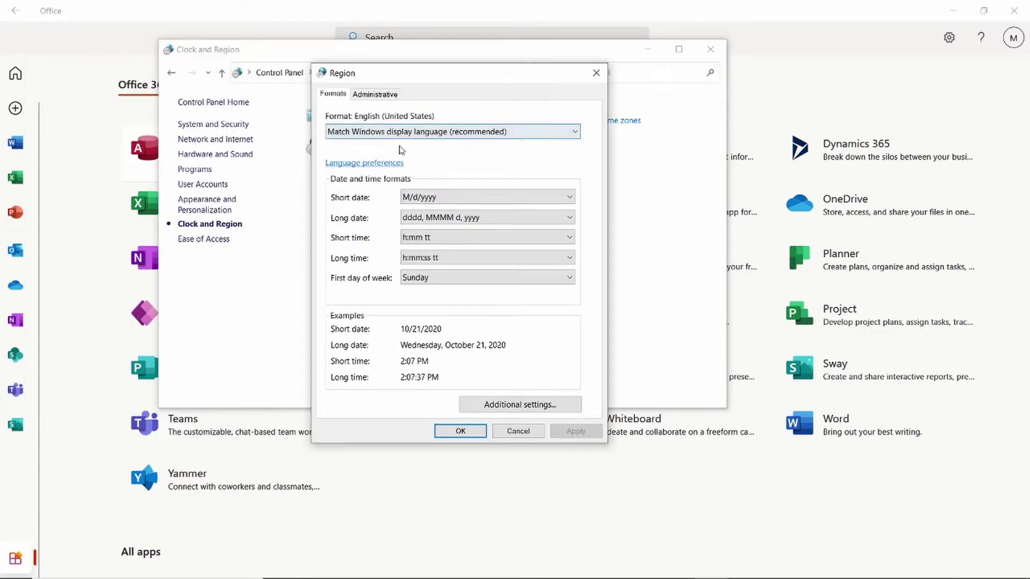
- Look through the list of regional formats for the English (United States) entry
click(461, 134)
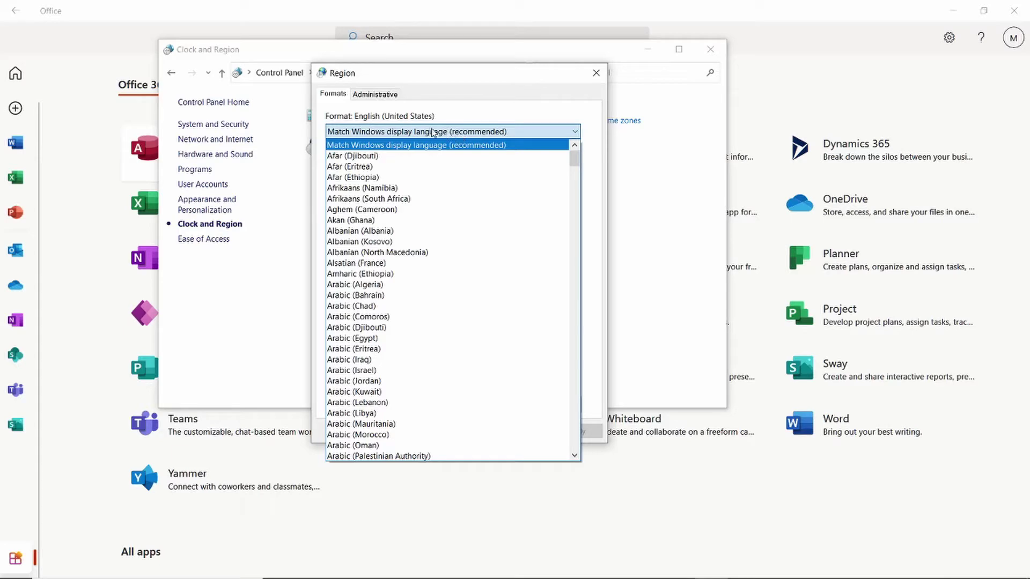
scroll(418, 183, down, 11)
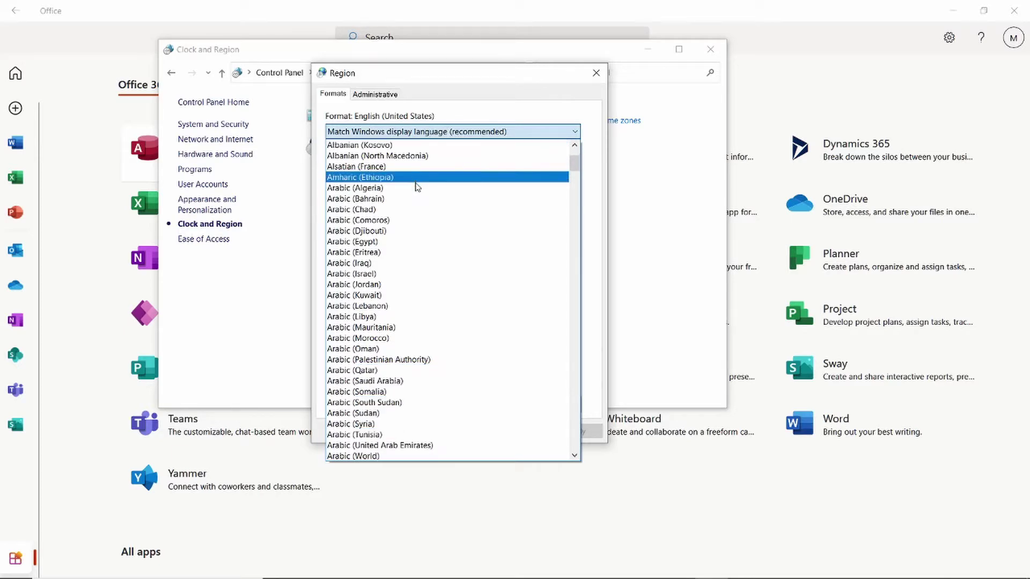
scroll(428, 244, down, 14)
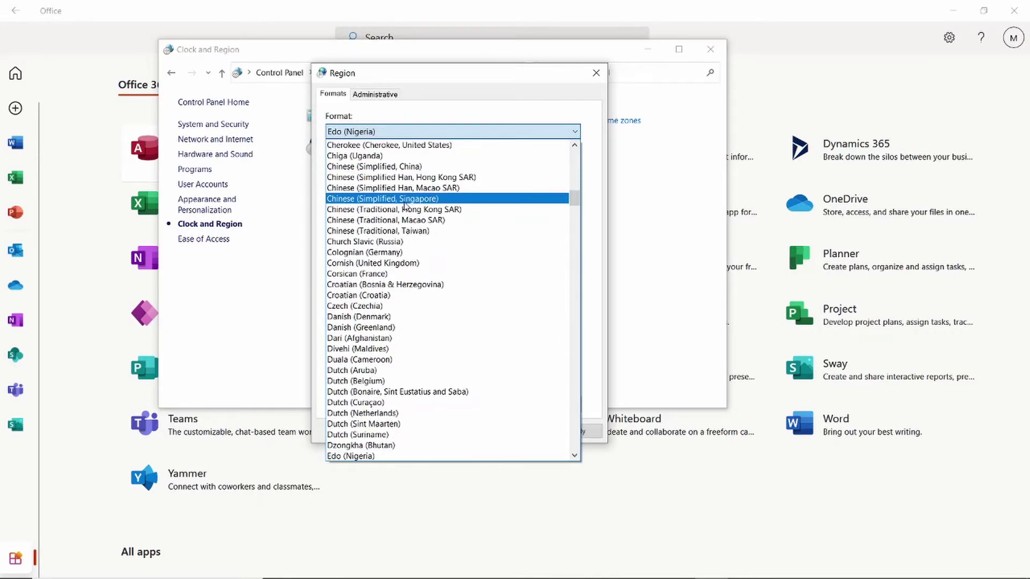
scroll(404, 158, down, 4)
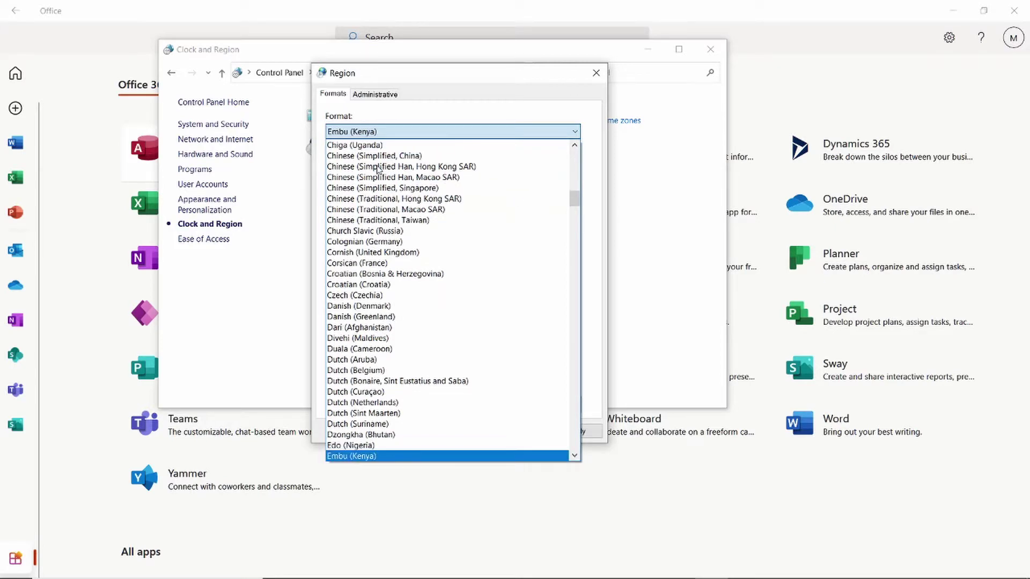
scroll(382, 394, down, 3)
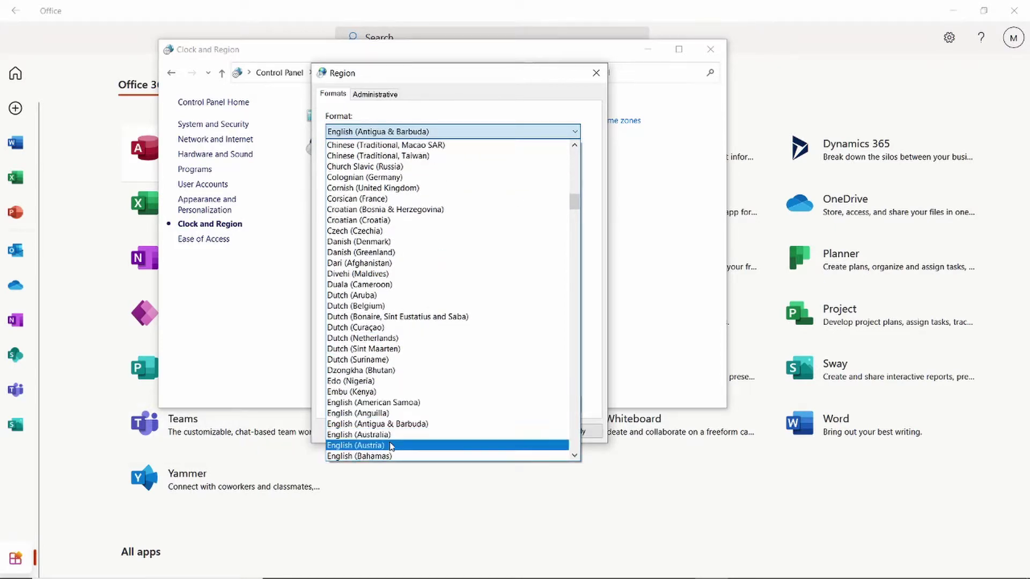
scroll(389, 349, down, 2)
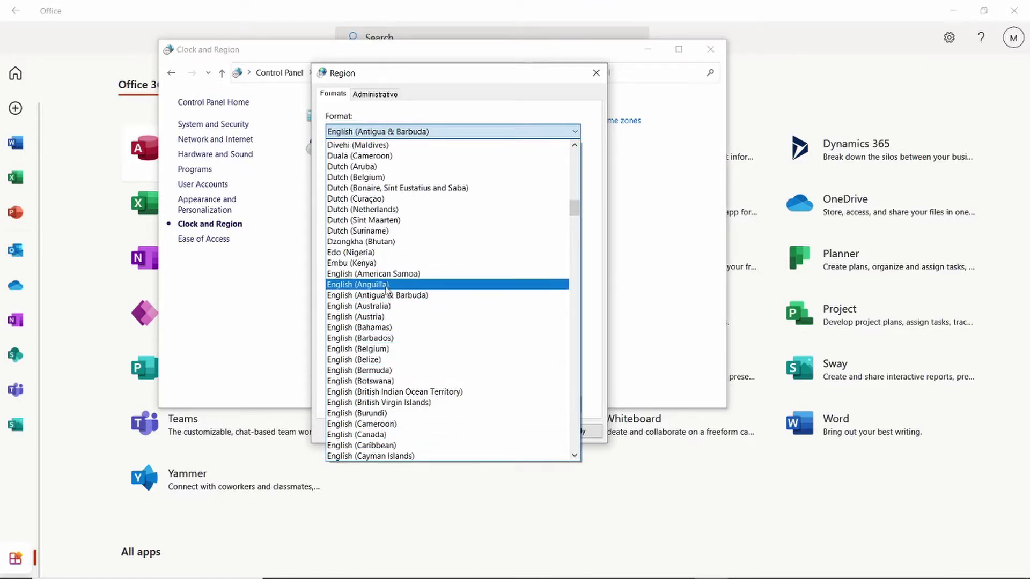
scroll(387, 285, down, 1)
scroll(395, 354, down, 4)
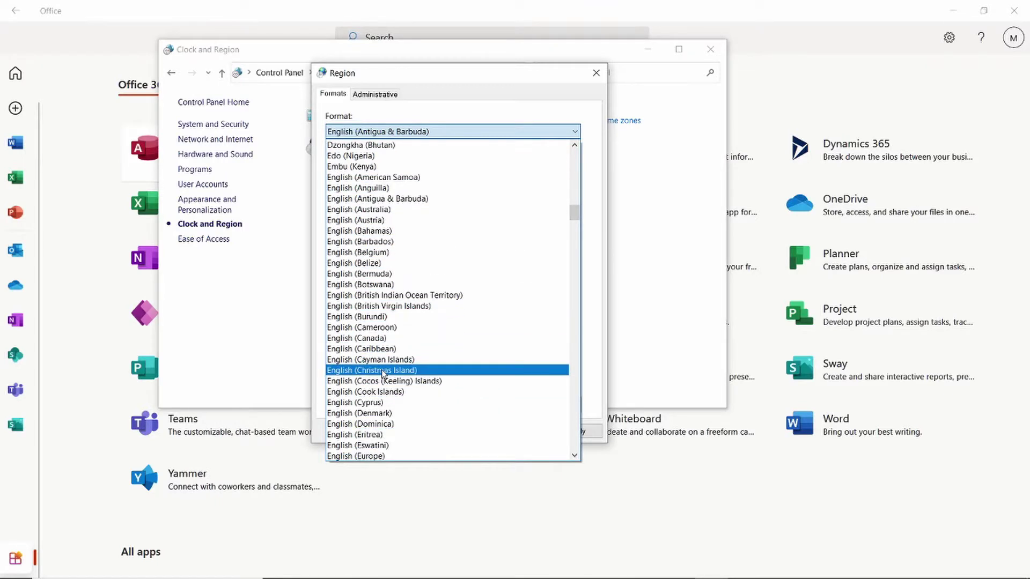
scroll(399, 386, down, 2)
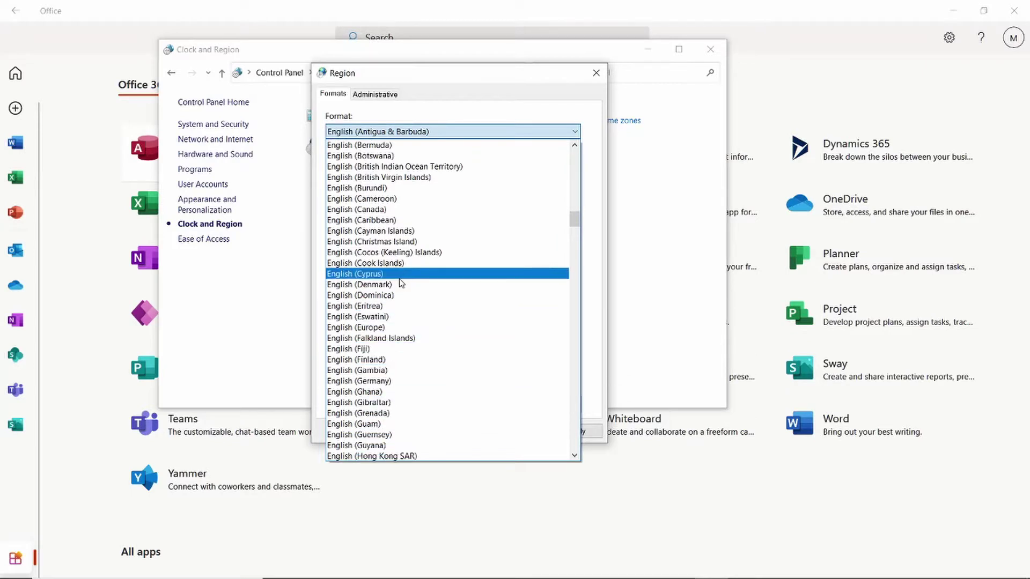
scroll(399, 275, up, 4)
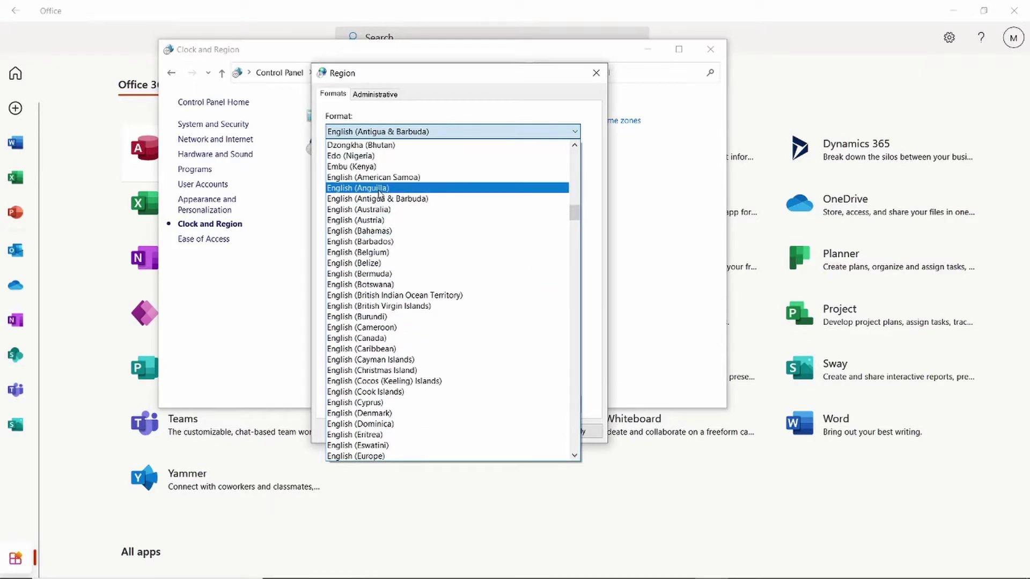
scroll(386, 300, down, 7)
scroll(386, 301, down, 11)
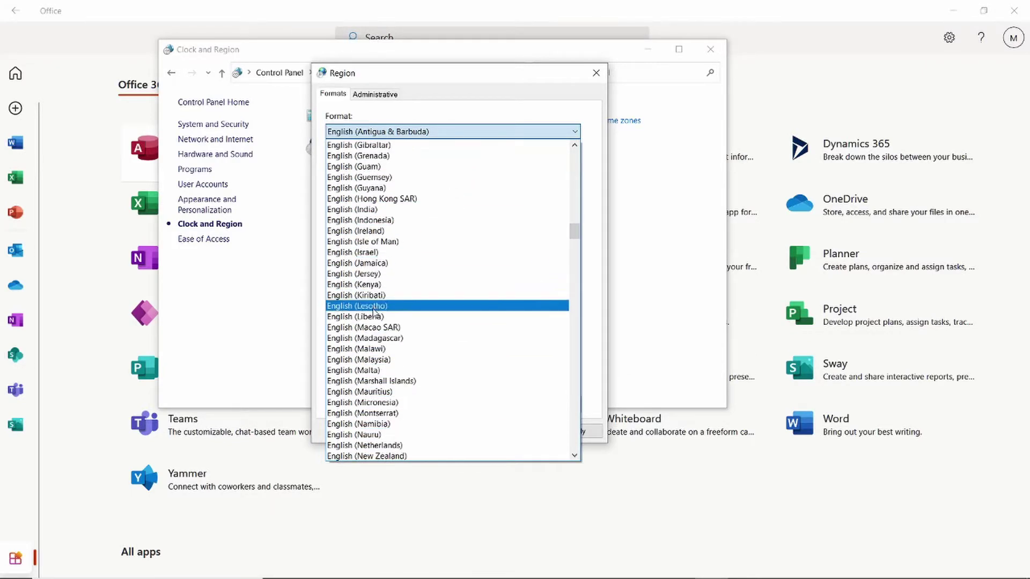
scroll(388, 331, down, 14)
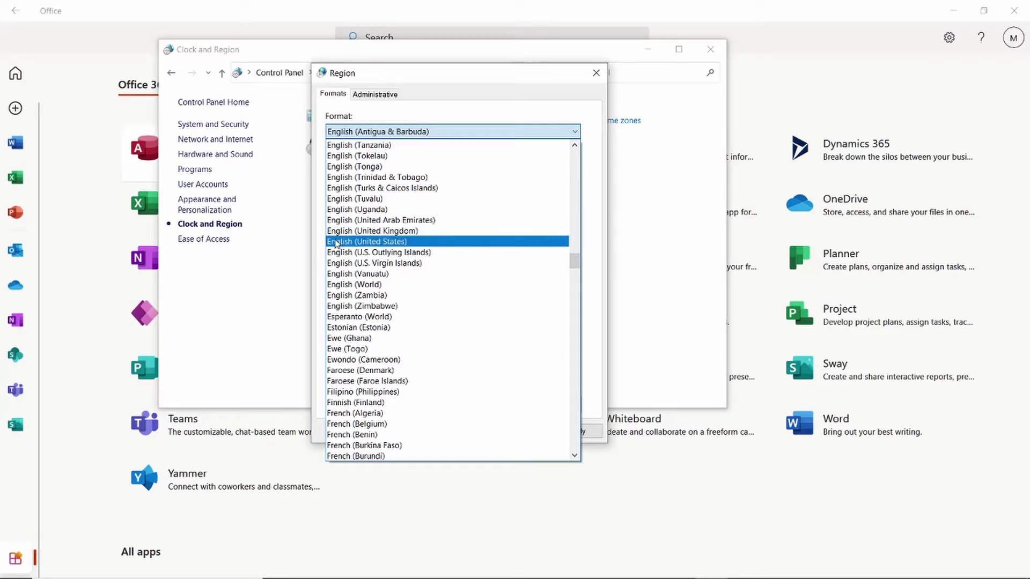
click(572, 110)
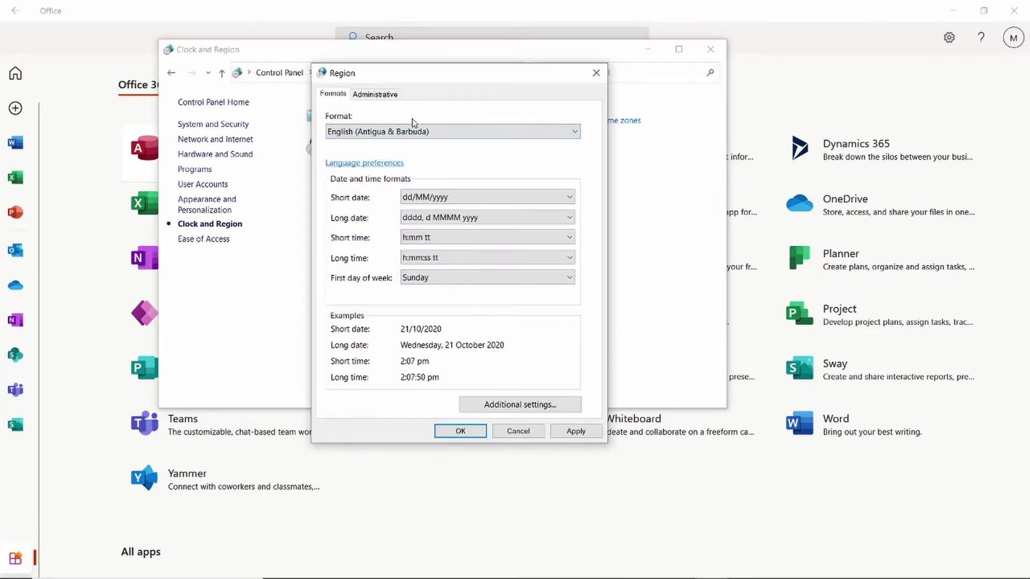
- Set the regional format to Match Windows display language (recommended)
click(441, 134)
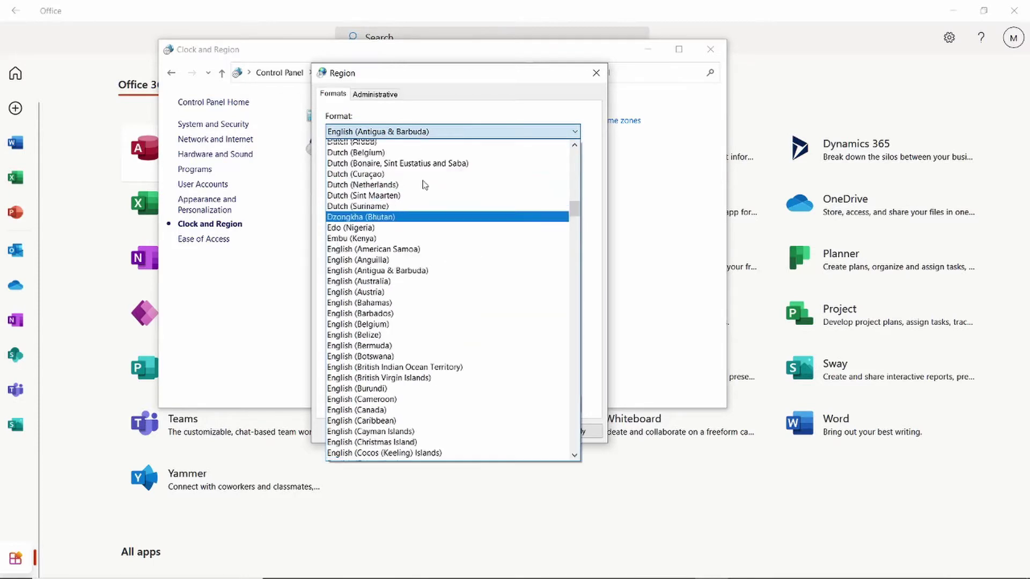
scroll(451, 161, up, 20)
click(463, 143)
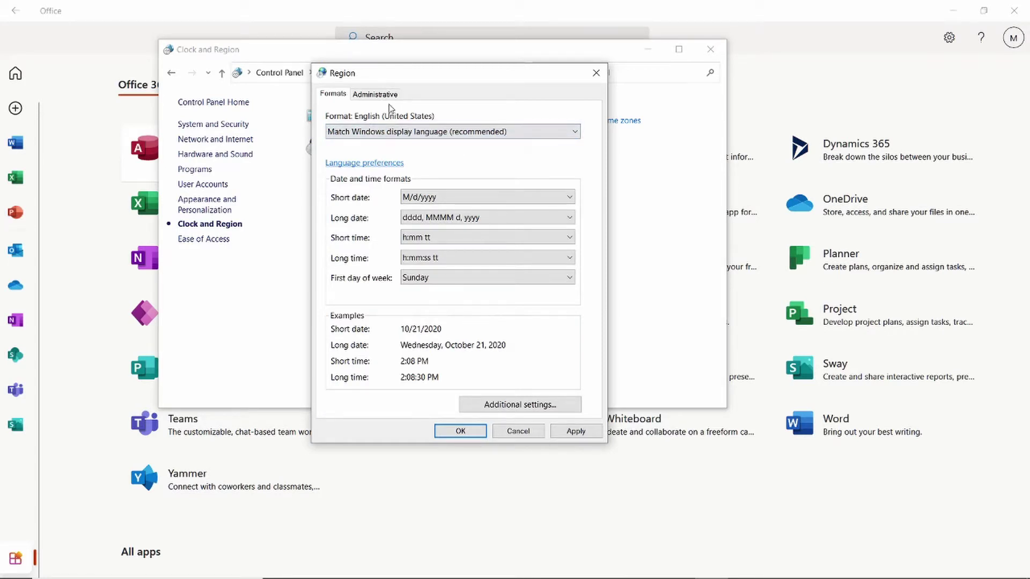
- Set the system locale for non-Unicode programs to English (United States) and confirm it
click(373, 95)
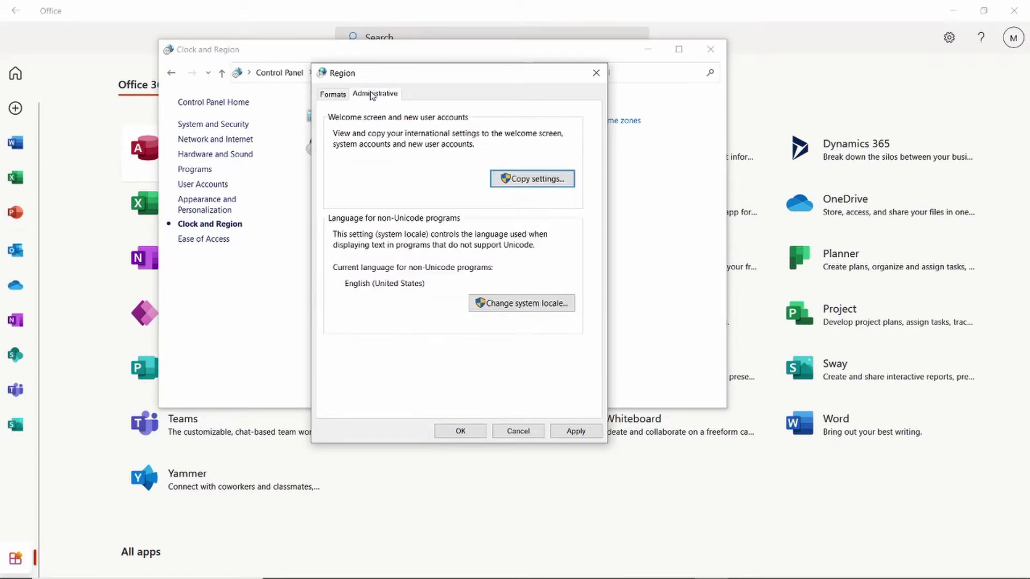
click(528, 306)
click(531, 318)
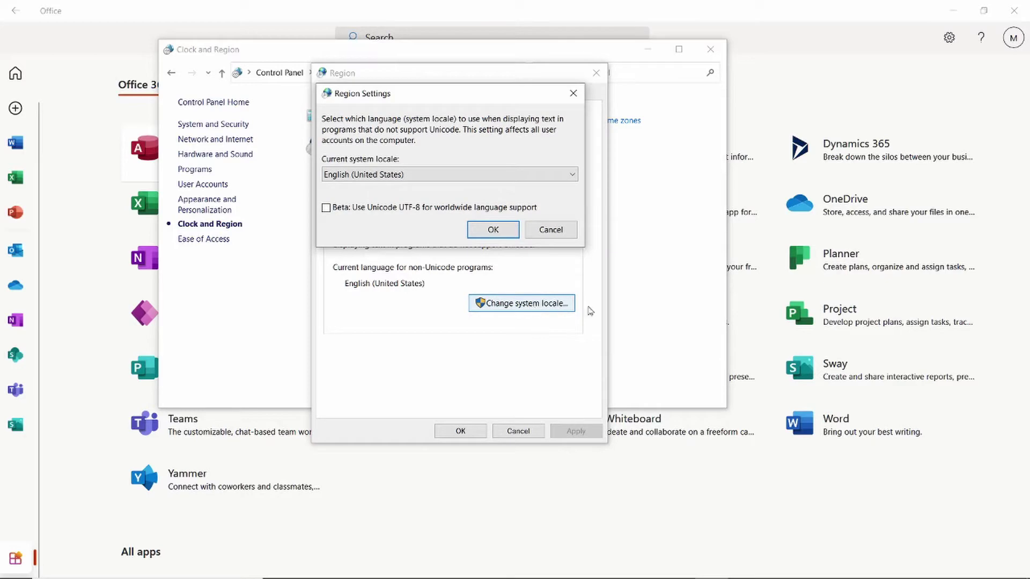
drag(427, 99, 622, 138)
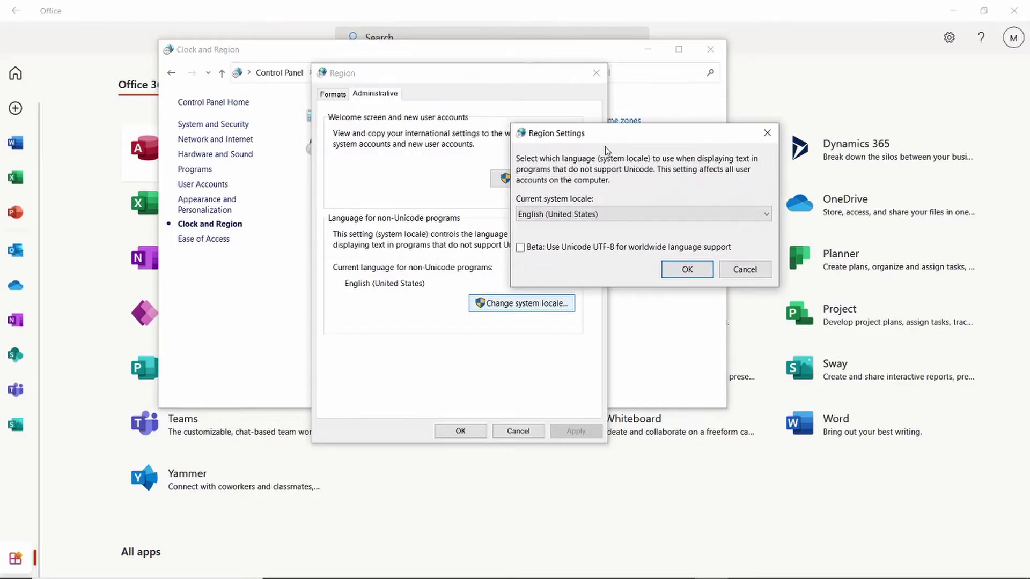
click(588, 217)
click(570, 218)
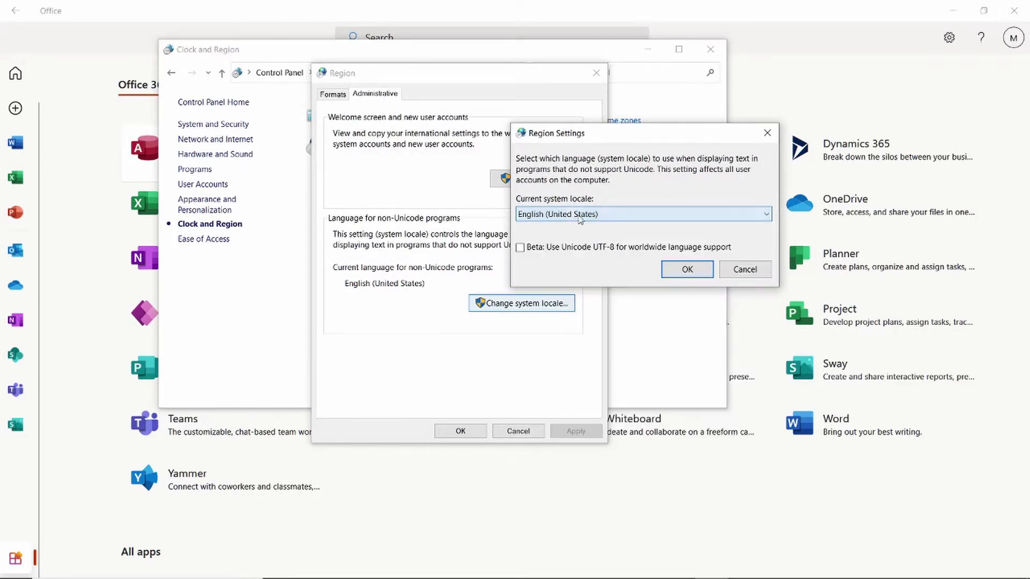
click(570, 217)
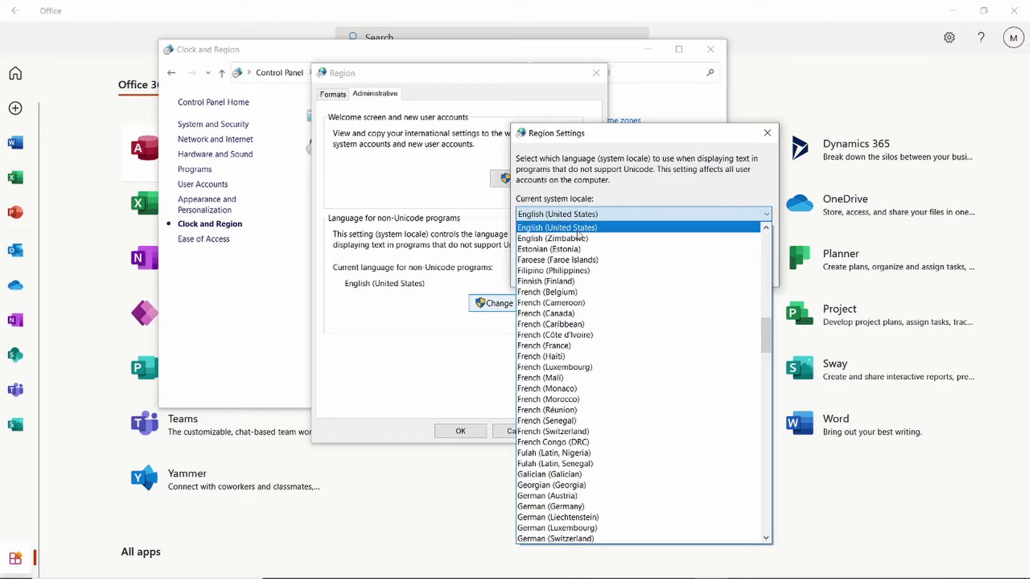
click(591, 227)
click(686, 269)
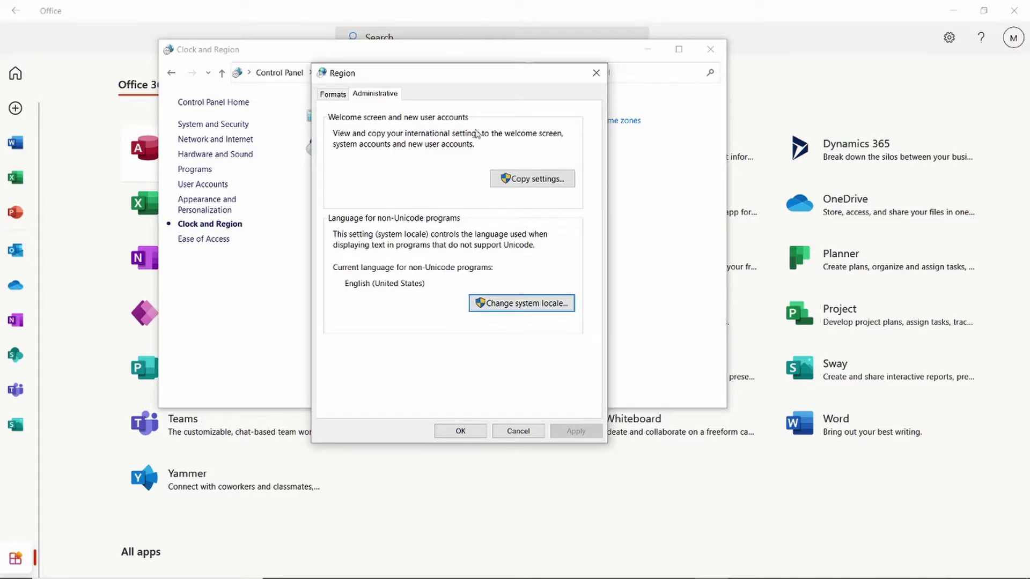
- Return to the regional format settings, then close the Region dialog and the Control Panel window
click(347, 97)
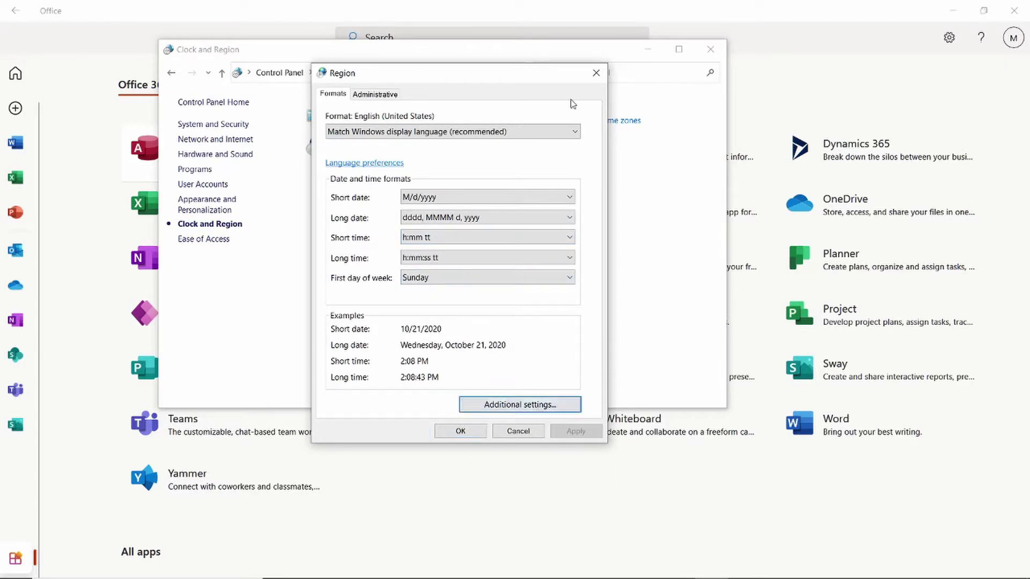
click(596, 72)
click(711, 48)
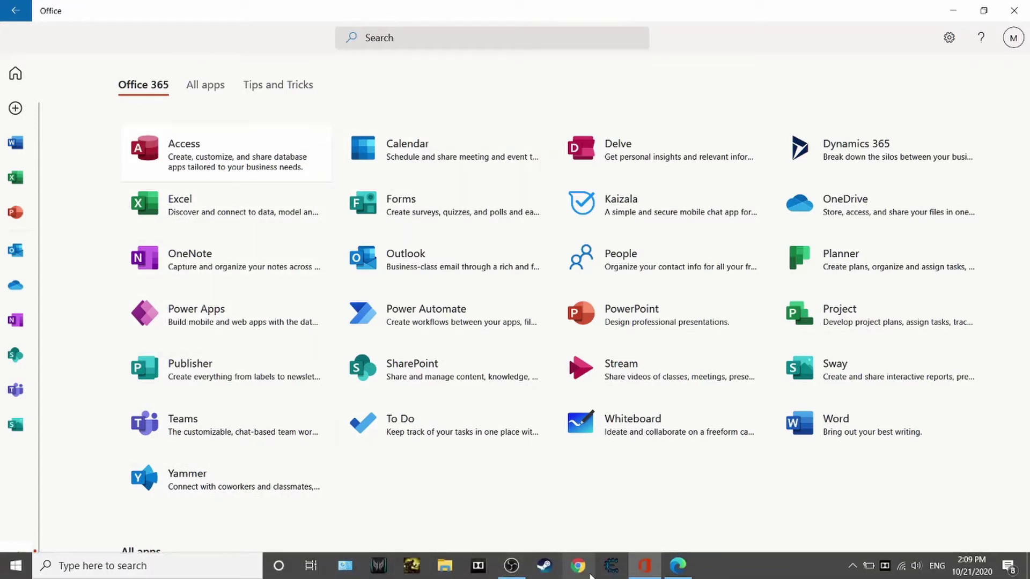
- Search the computer for "access" and launch Microsoft Access
mouse_move(641, 567)
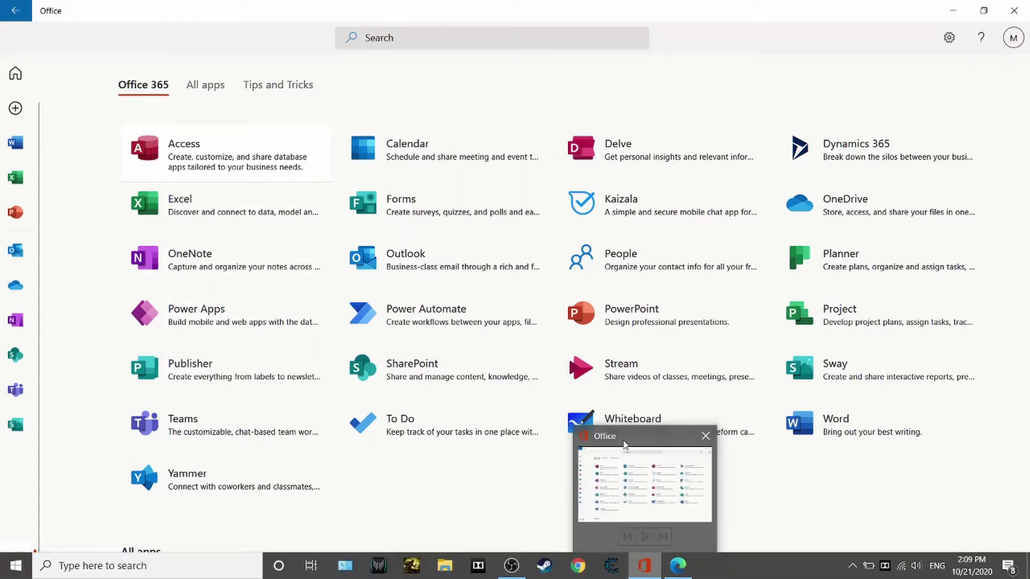
click(144, 566)
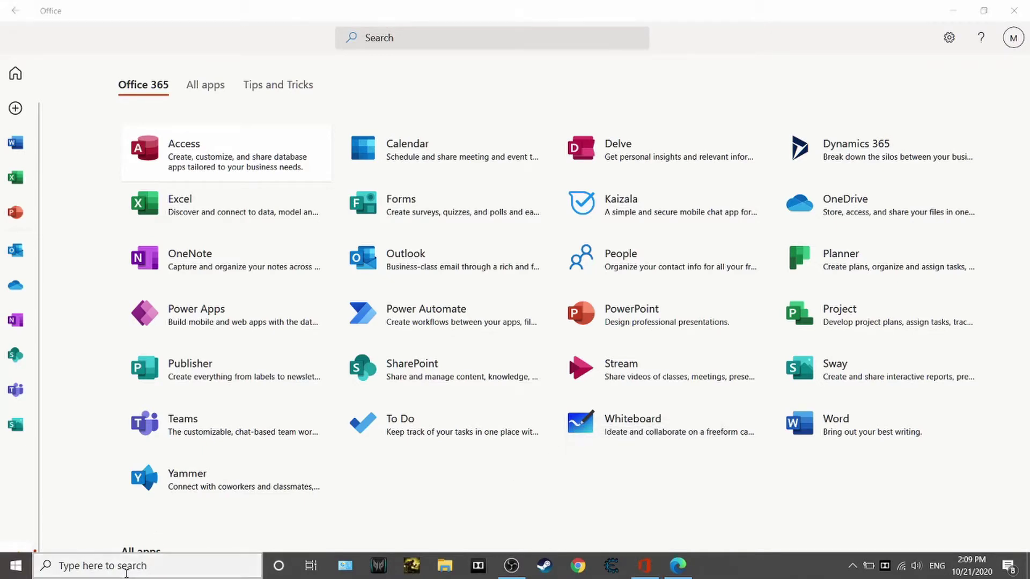
text(access)
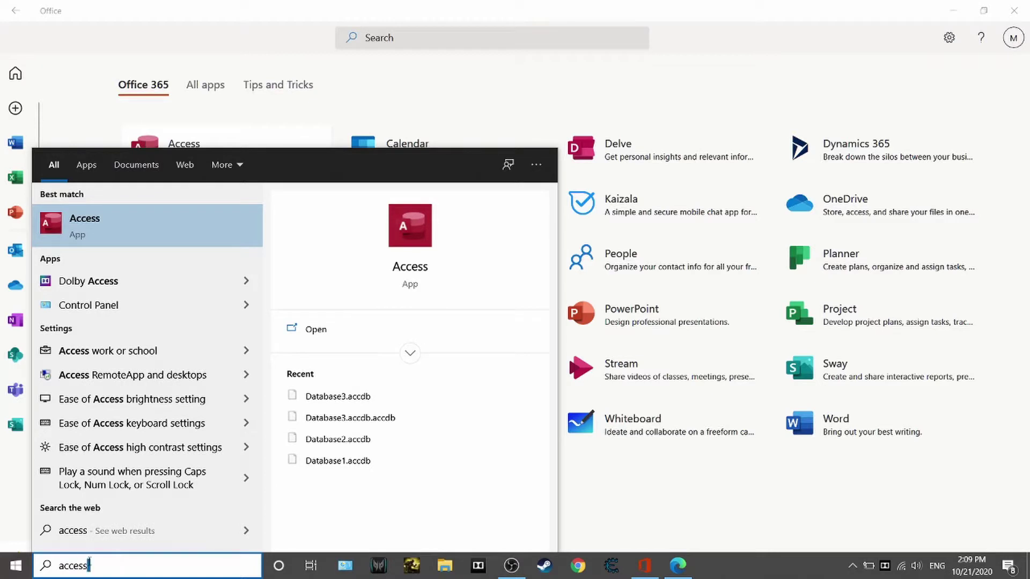
click(206, 131)
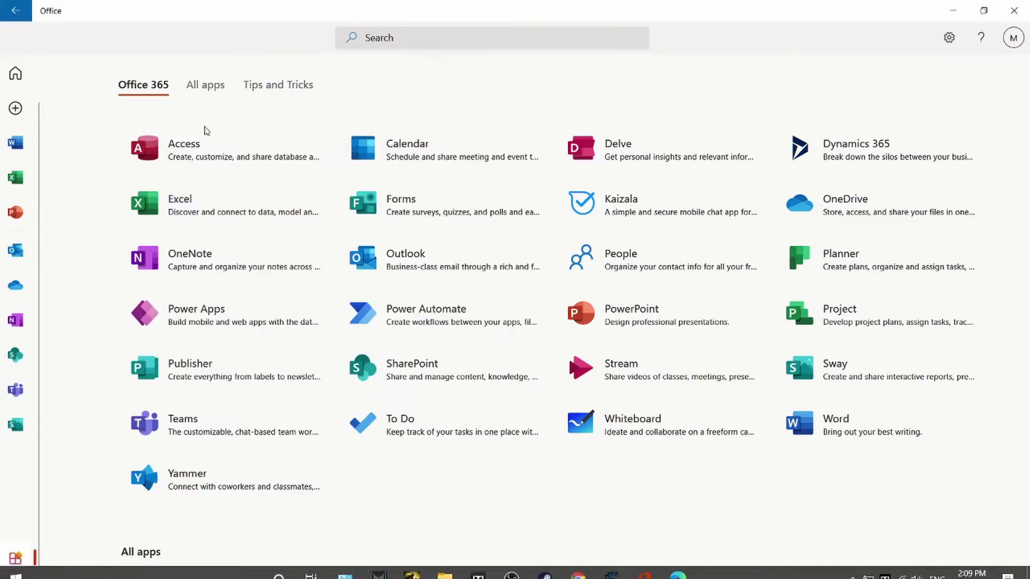
click(206, 137)
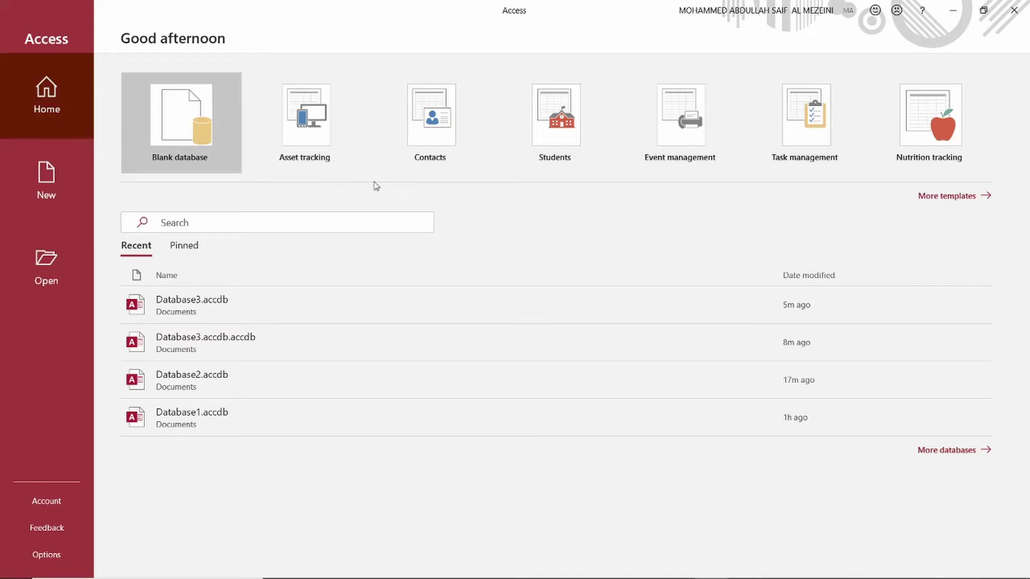
- Look through the available database templates and compare the New page with the Home page
click(47, 178)
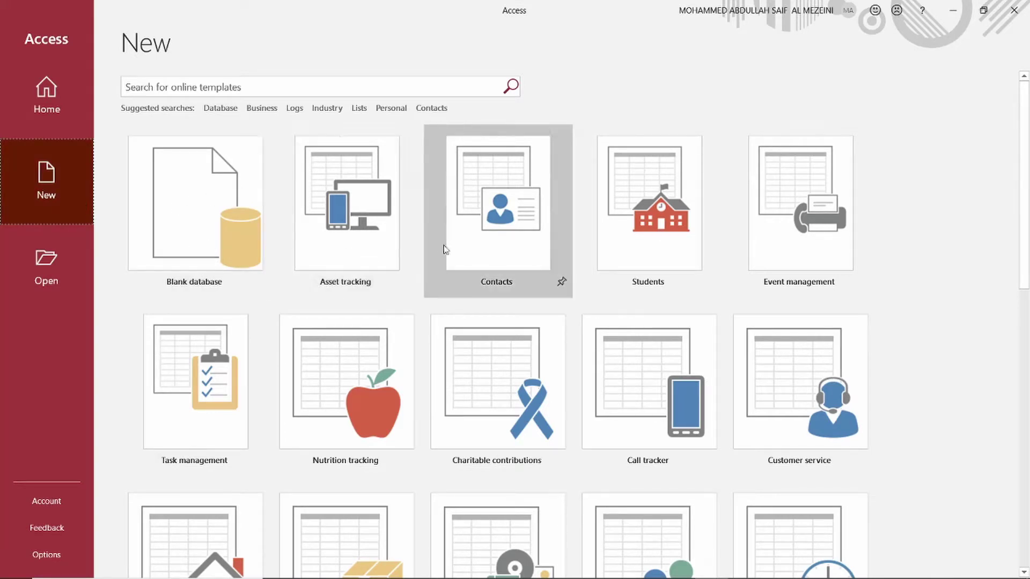
scroll(397, 354, down, 4)
scroll(395, 354, down, 6)
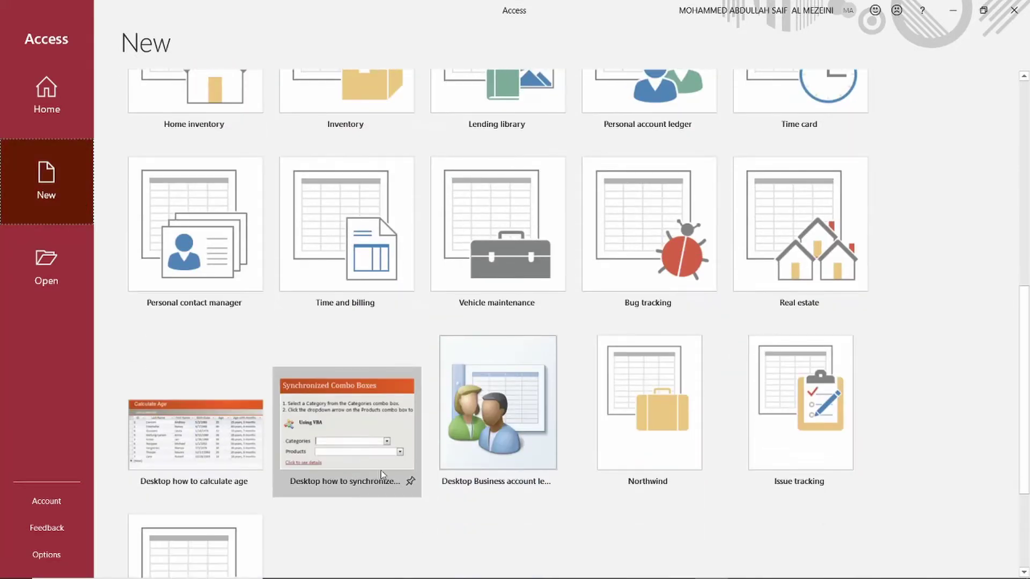
scroll(397, 429, up, 10)
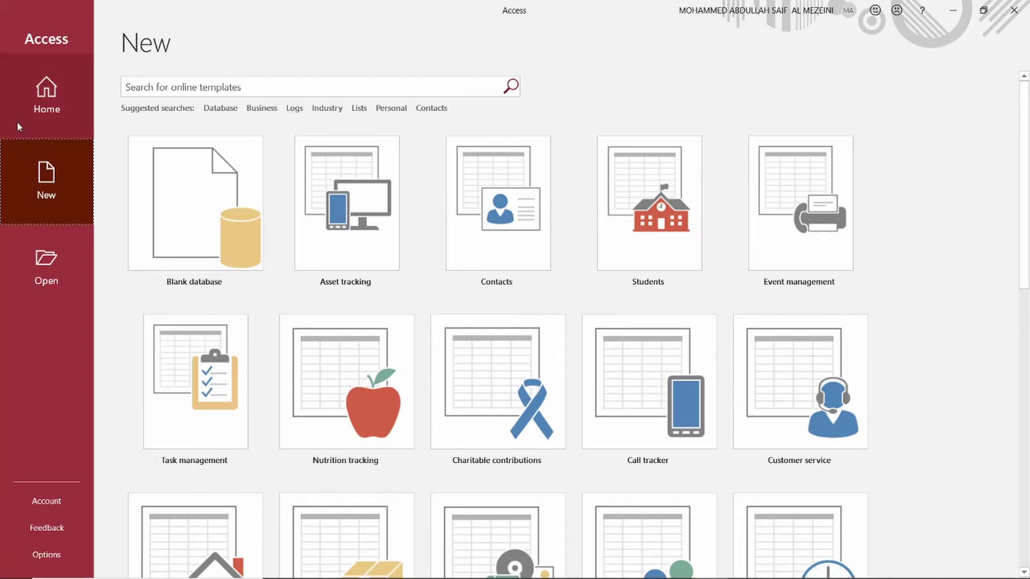
click(53, 98)
click(61, 173)
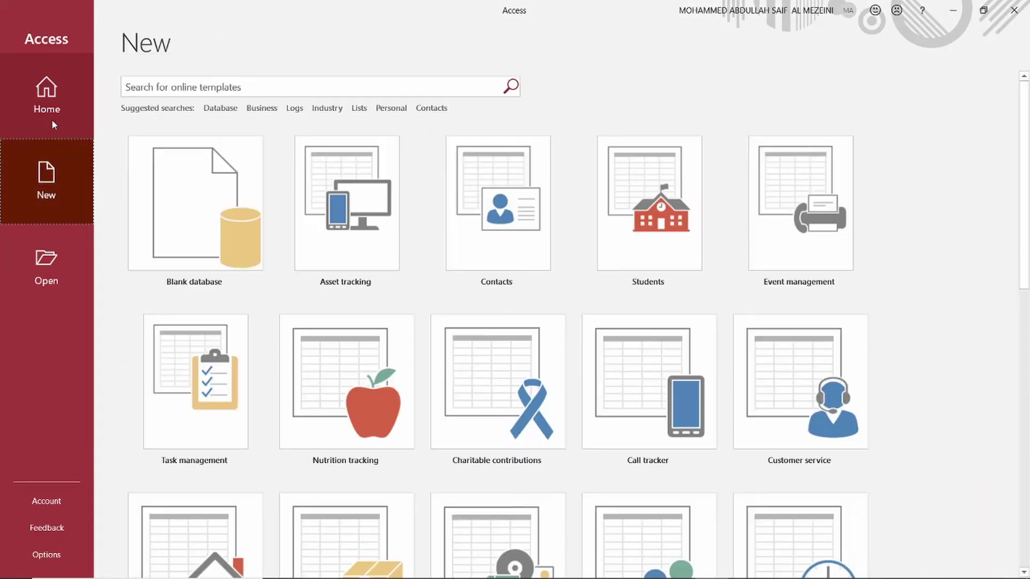
click(52, 119)
click(75, 179)
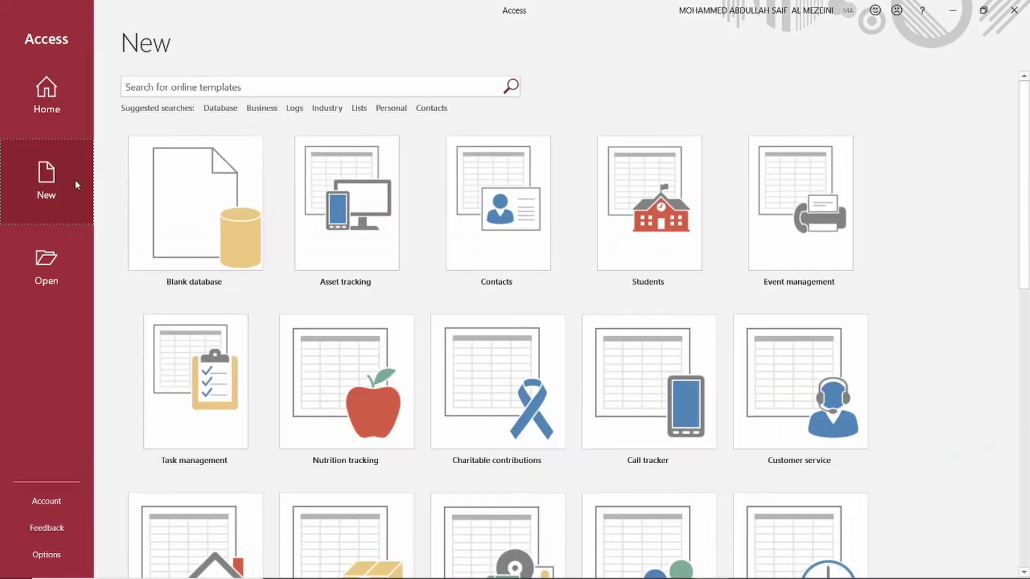
- Review the recent databases on the Home and Open pages, then return to the Home page
click(47, 114)
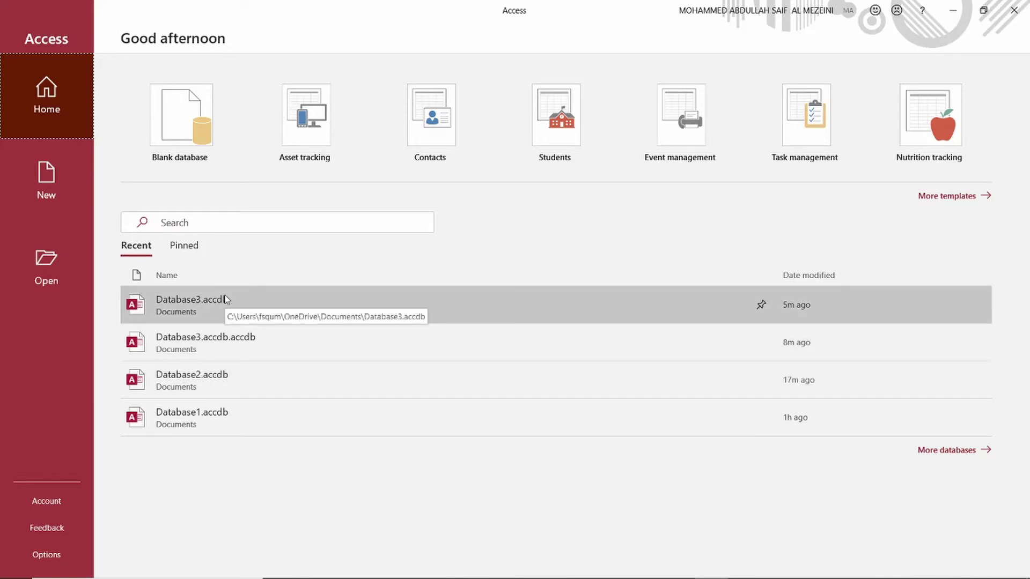
click(45, 255)
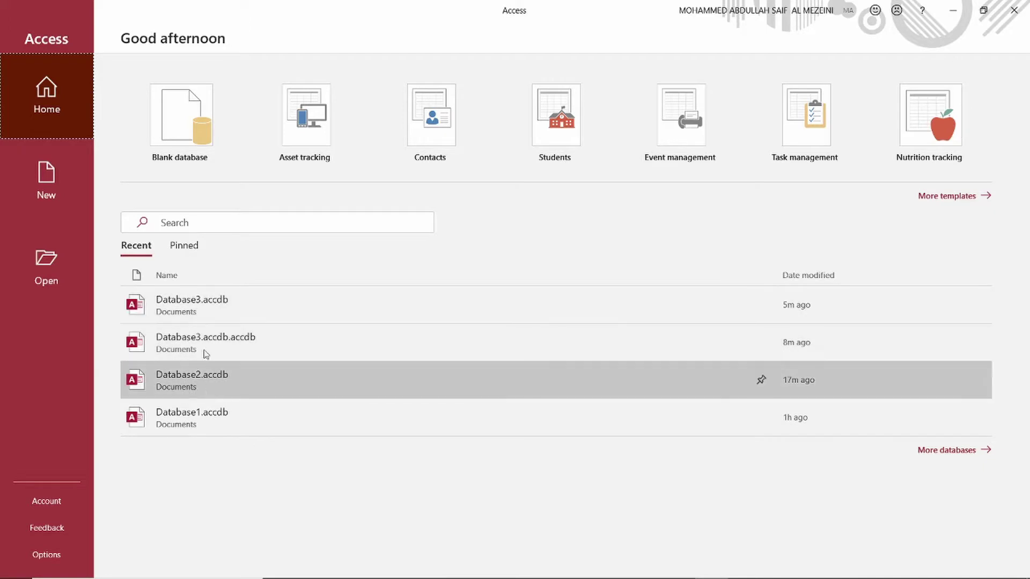
click(8, 253)
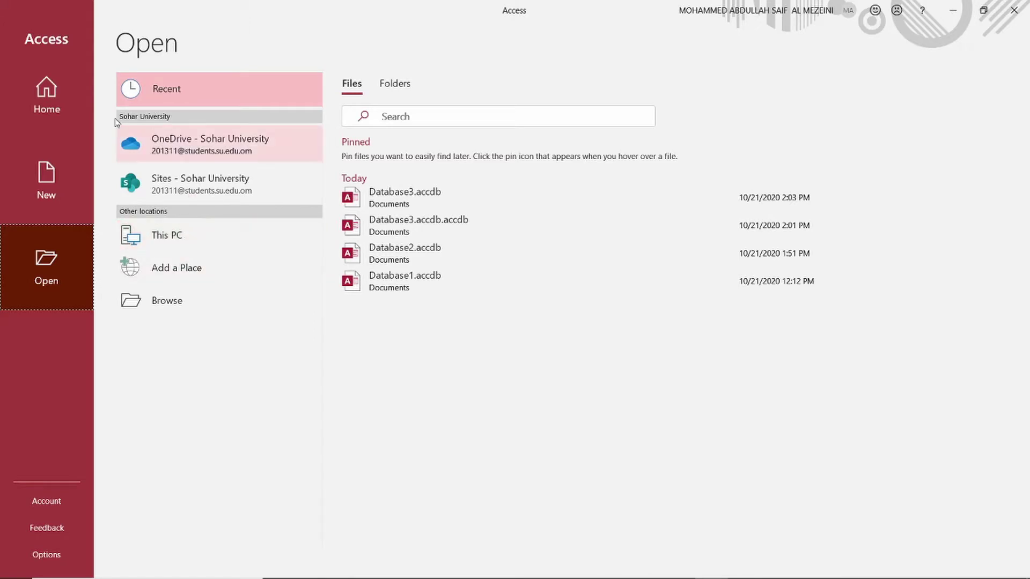
click(70, 126)
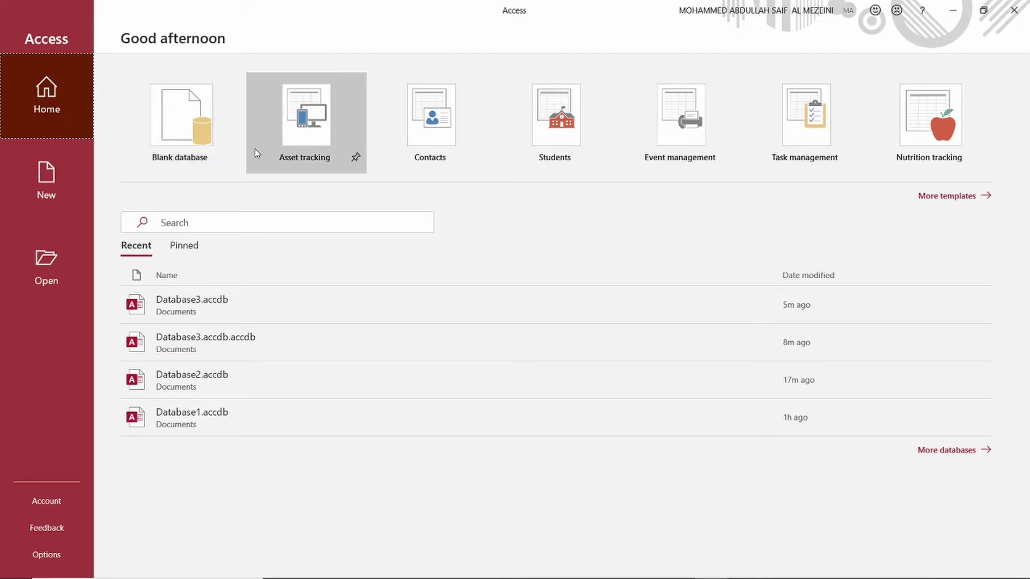
- Start a new blank database and highlight its proposed file name without editing it
click(195, 134)
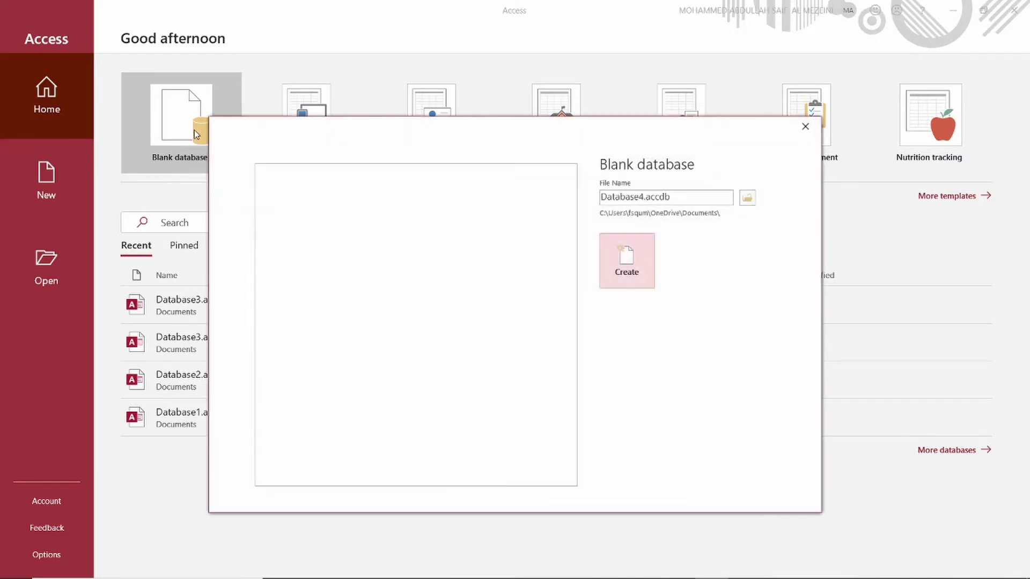
click(601, 197)
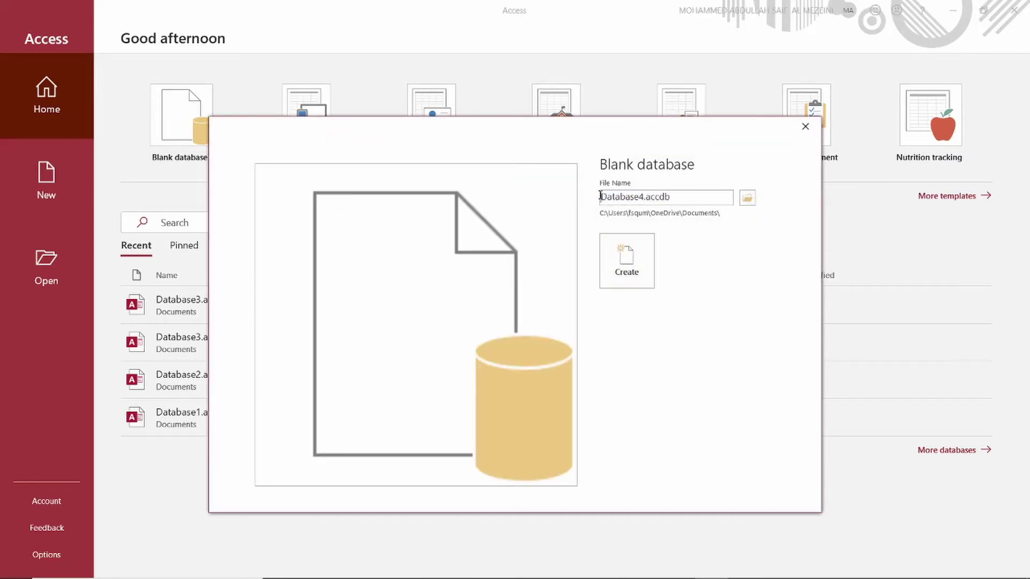
drag(655, 200, 600, 198)
click(651, 199)
drag(671, 197, 600, 197)
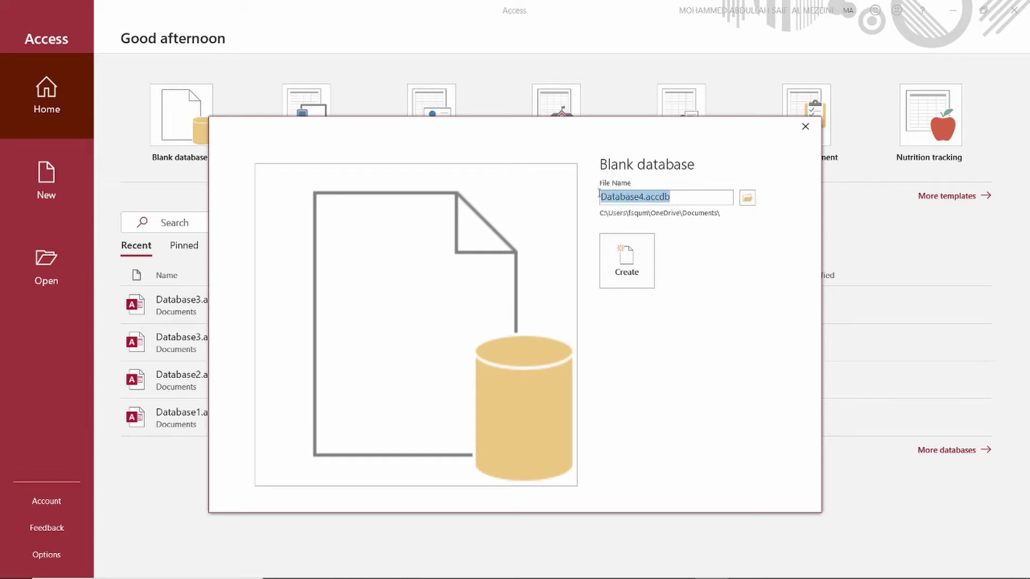
click(621, 199)
drag(671, 197, 609, 198)
click(625, 198)
click(645, 197)
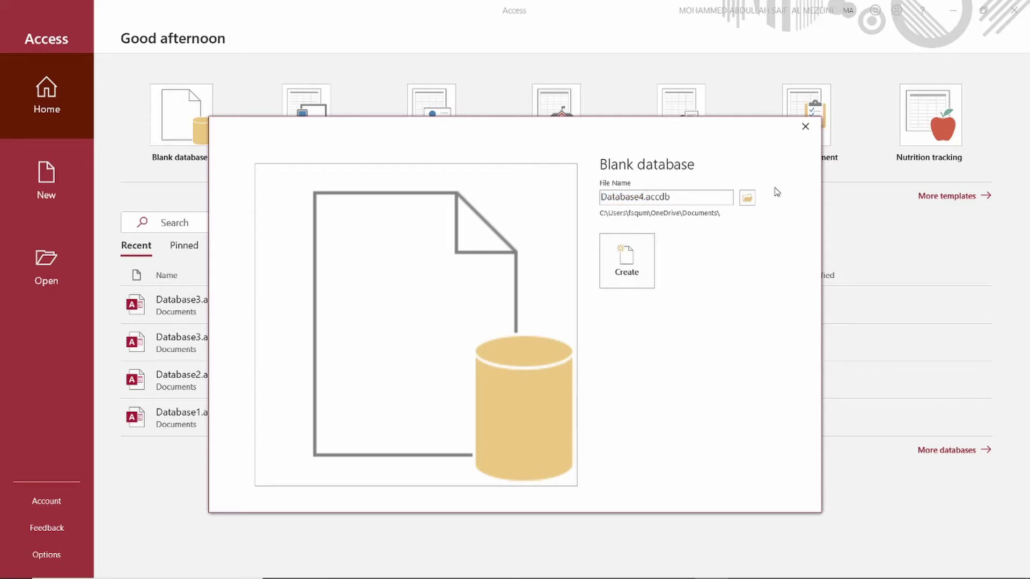
- Browse for the new database's save location and open the databse folder inside sohar docs
click(748, 198)
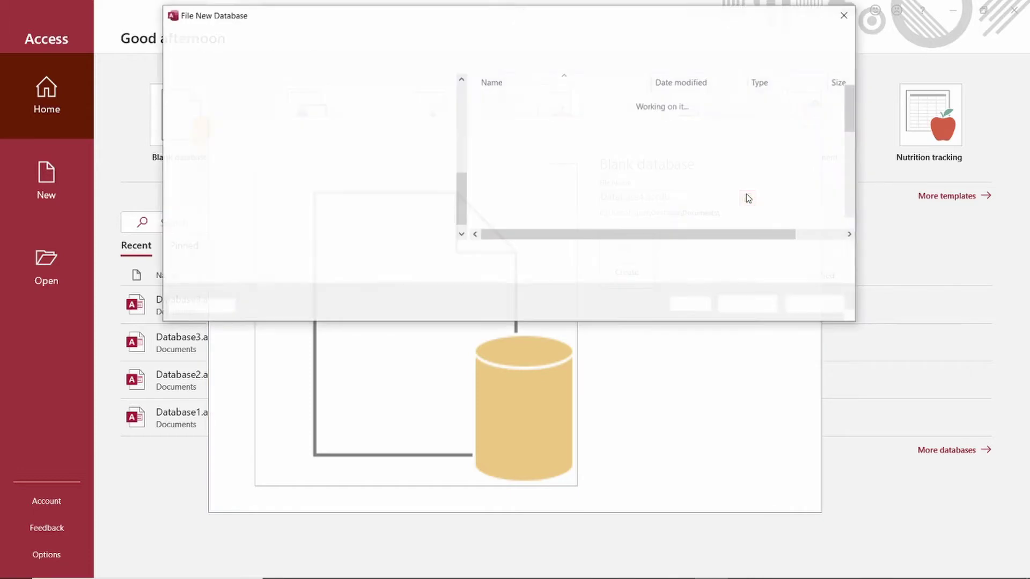
scroll(300, 182, down, 1)
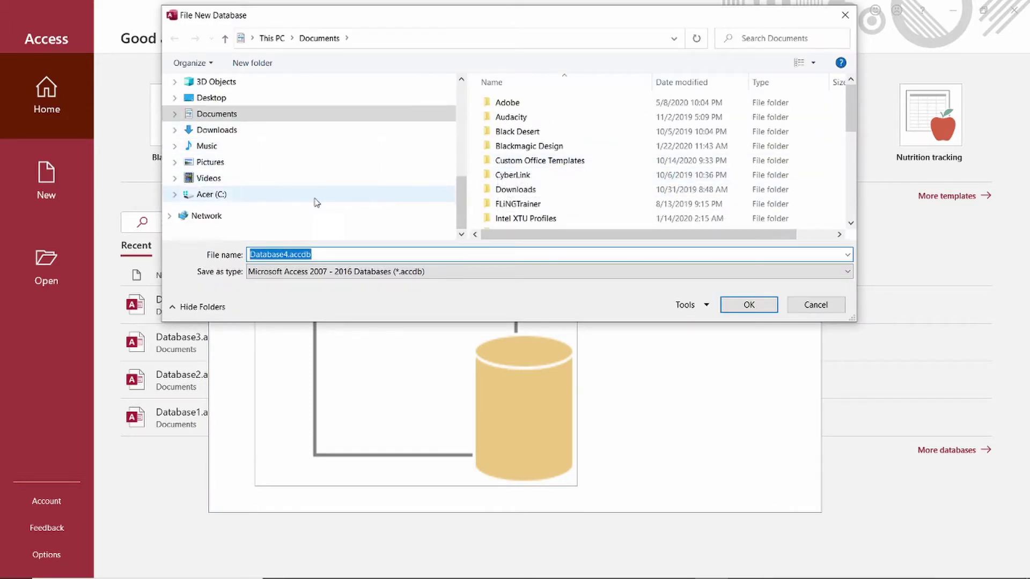
scroll(328, 198, up, 5)
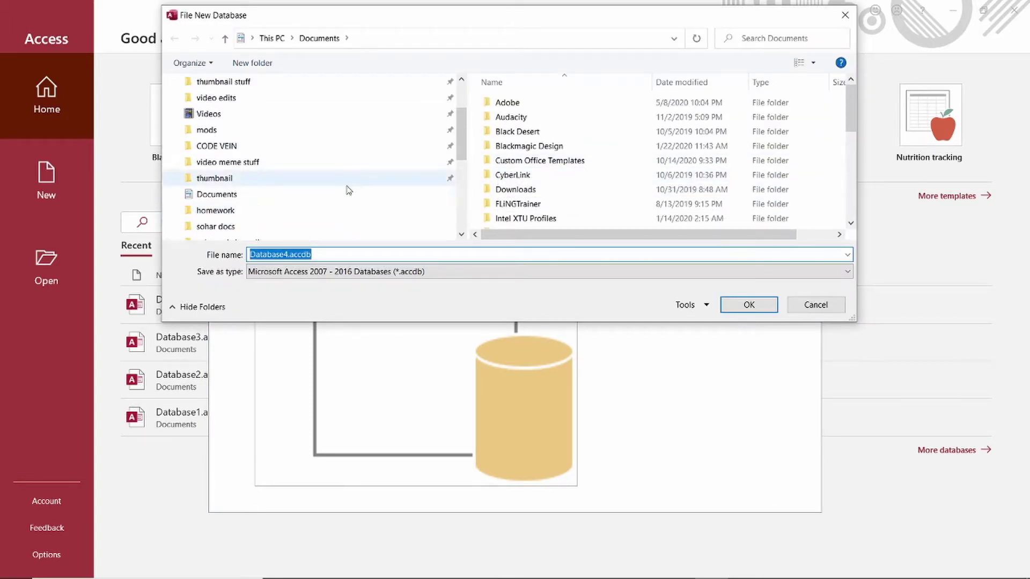
scroll(344, 192, up, 2)
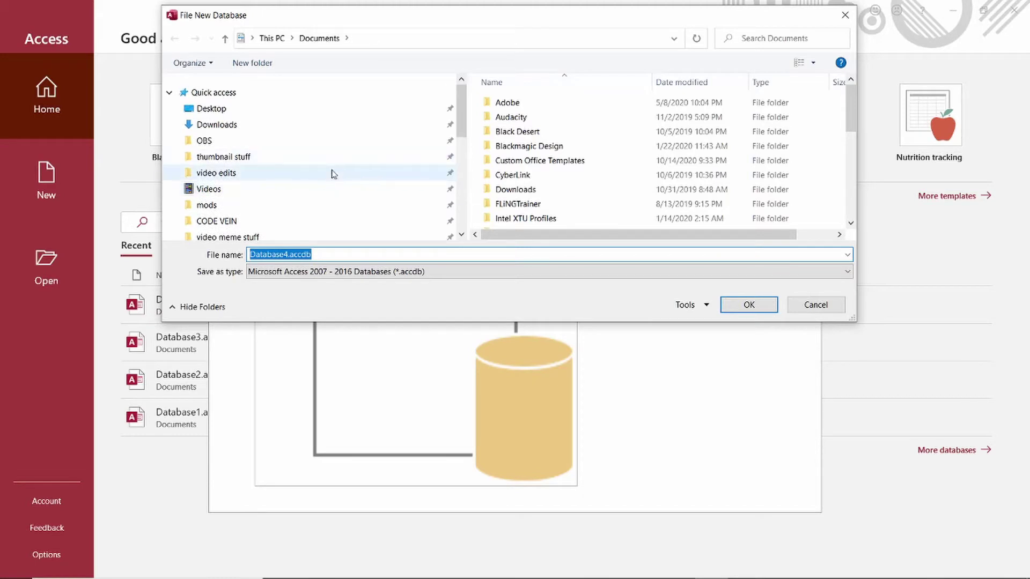
scroll(262, 209, down, 3)
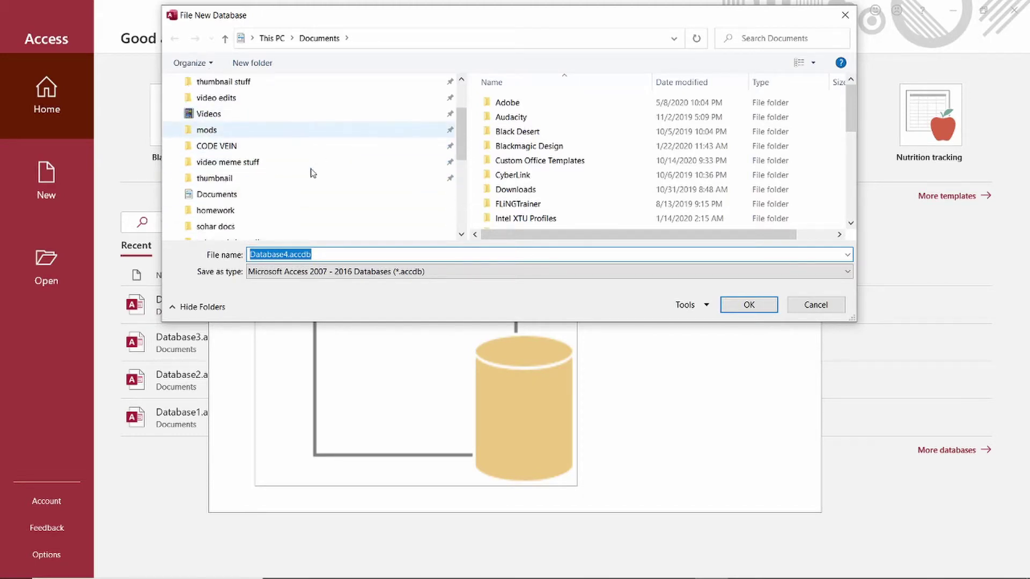
scroll(274, 183, down, 3)
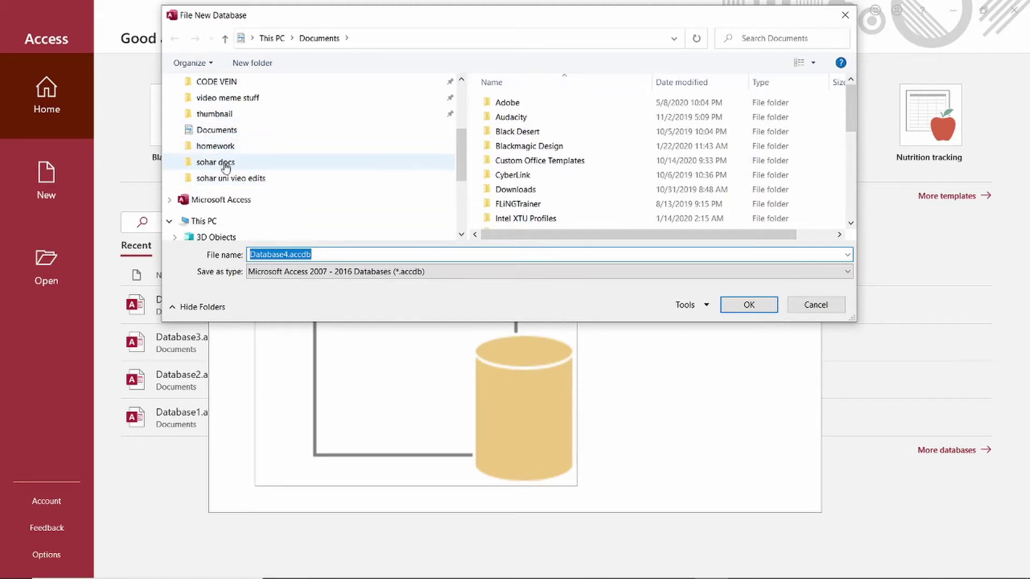
click(252, 166)
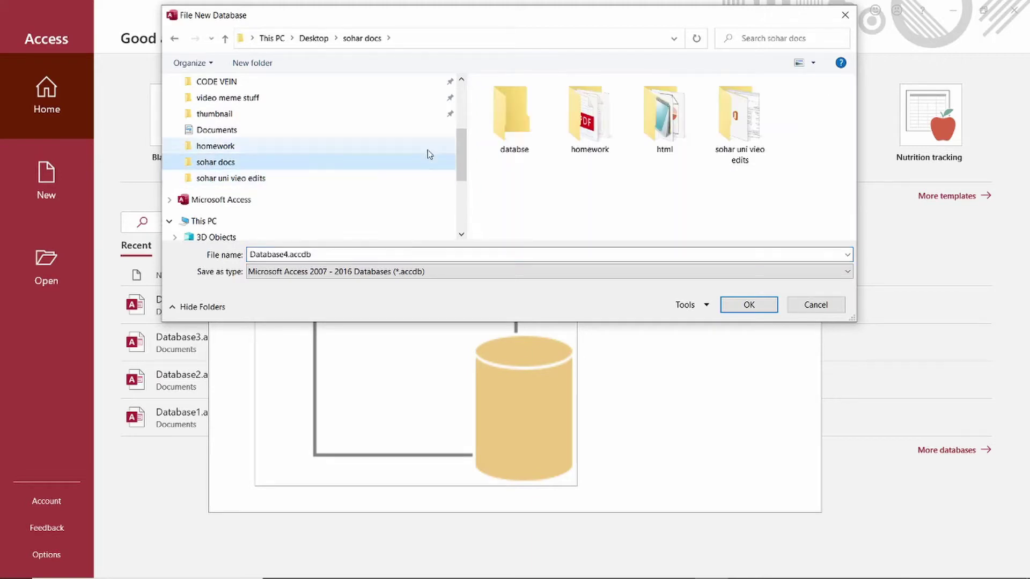
double_click(530, 112)
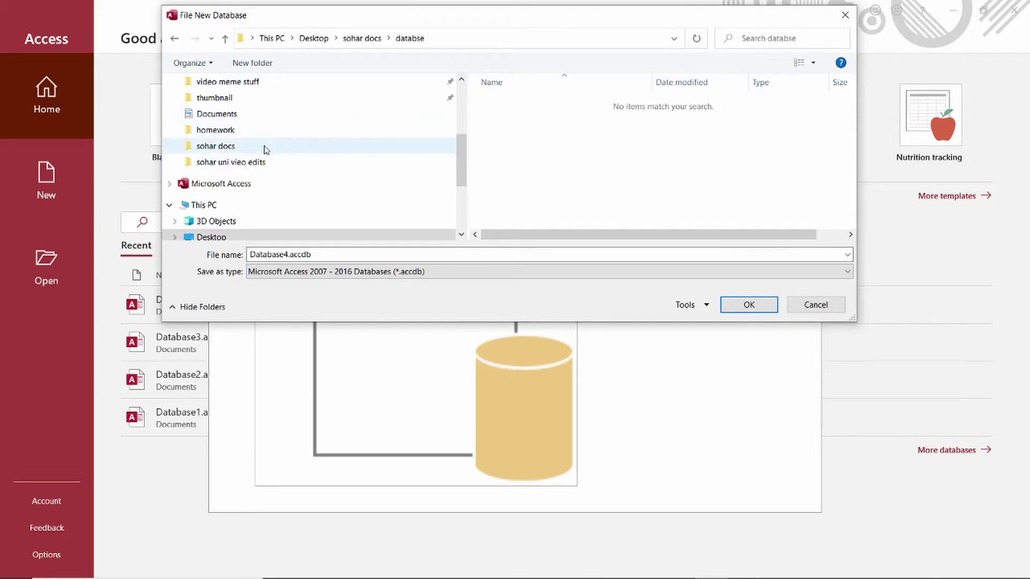
- Go back to the sohar docs folder and create a new folder in it named "datavase 2"
click(218, 148)
right_click(499, 177)
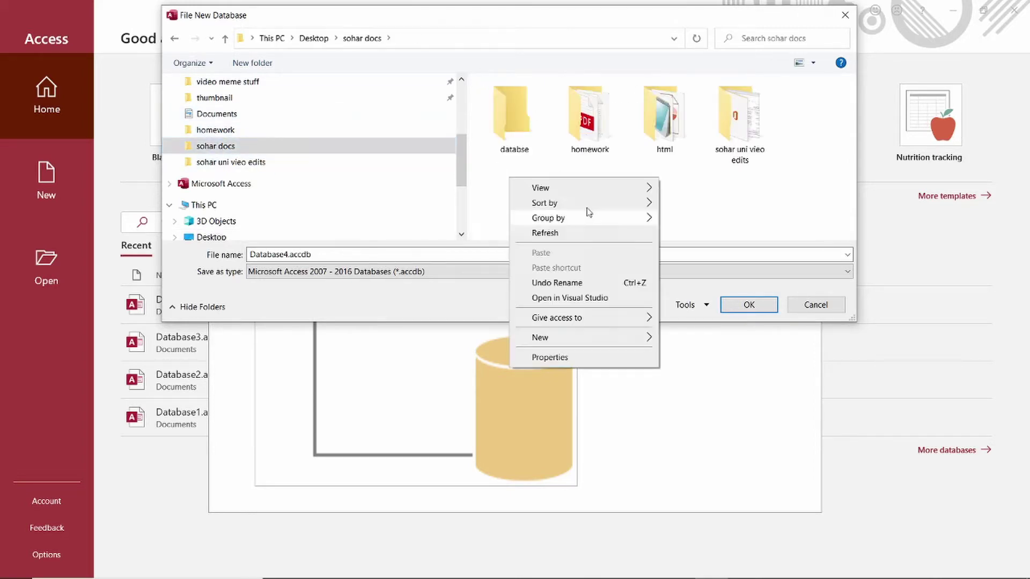
mouse_move(577, 339)
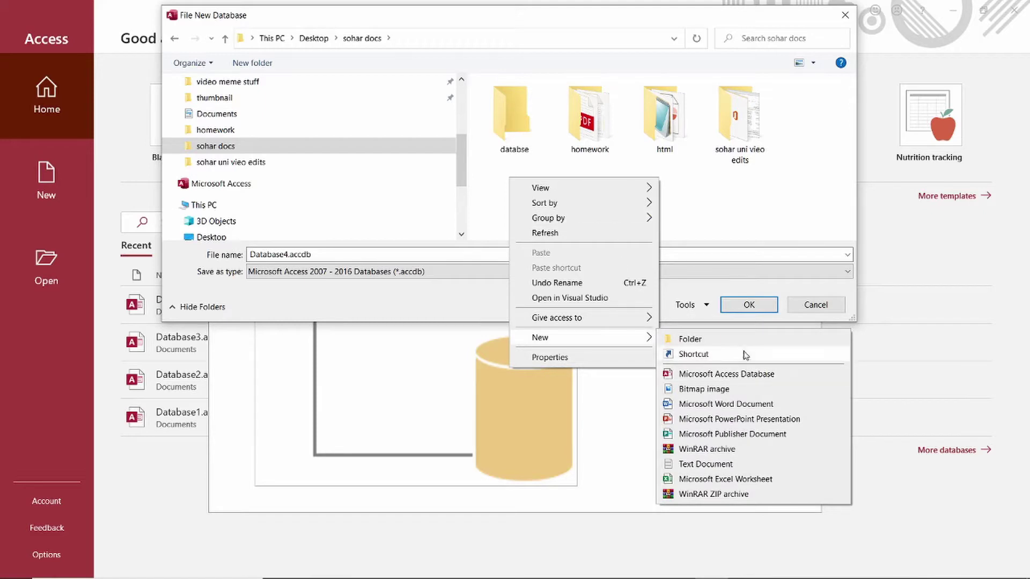
click(691, 339)
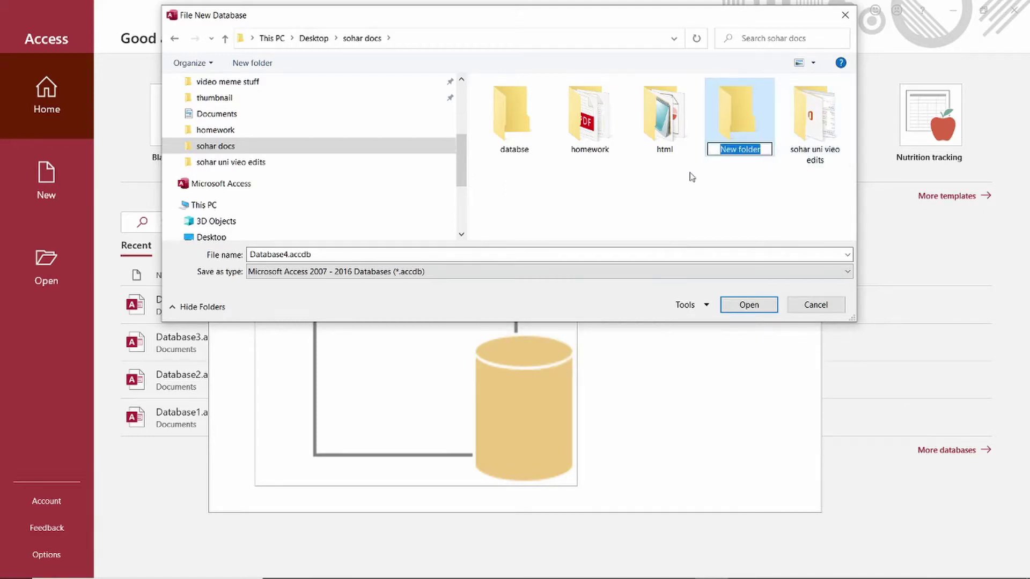
text(data)
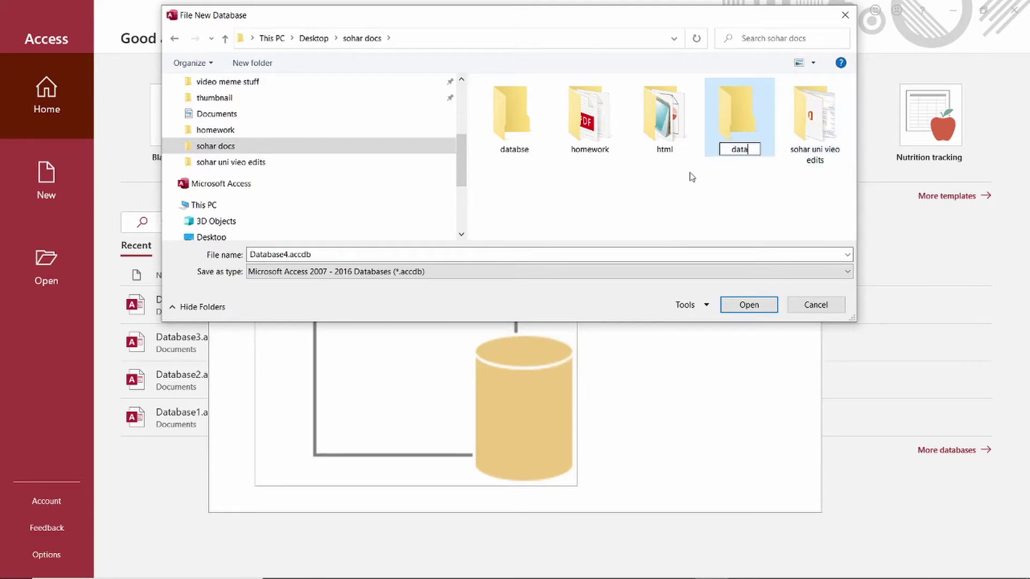
text(vase 2)
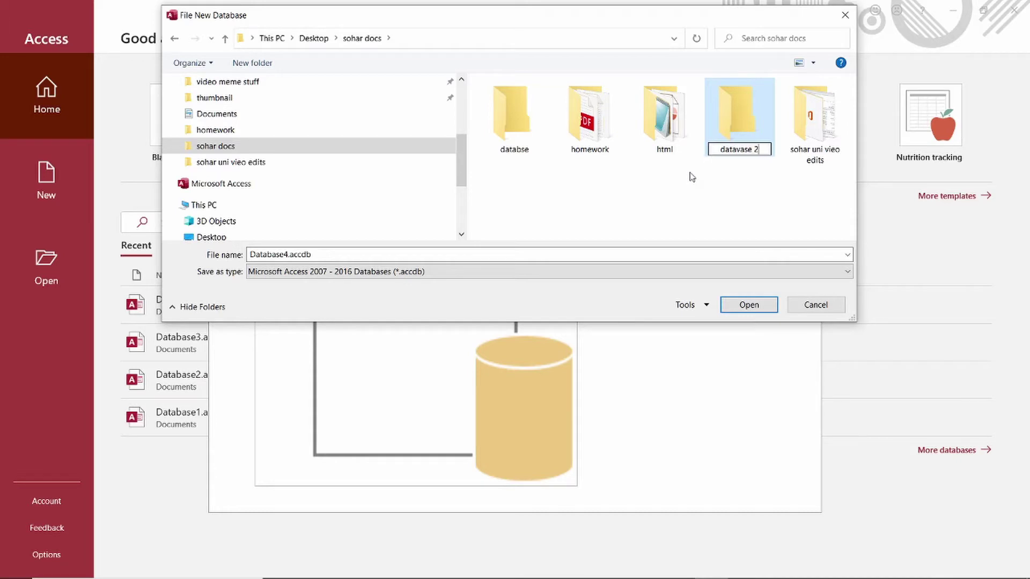
key(Return)
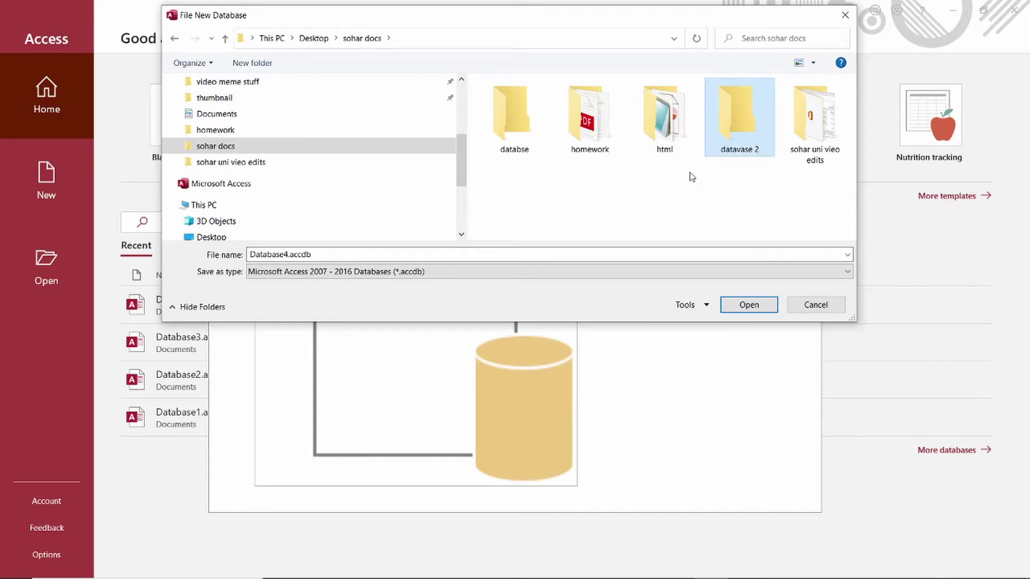
- Open the datavase 2 folder, return to sohar docs, and delete the datavase 2 folder
double_click(744, 149)
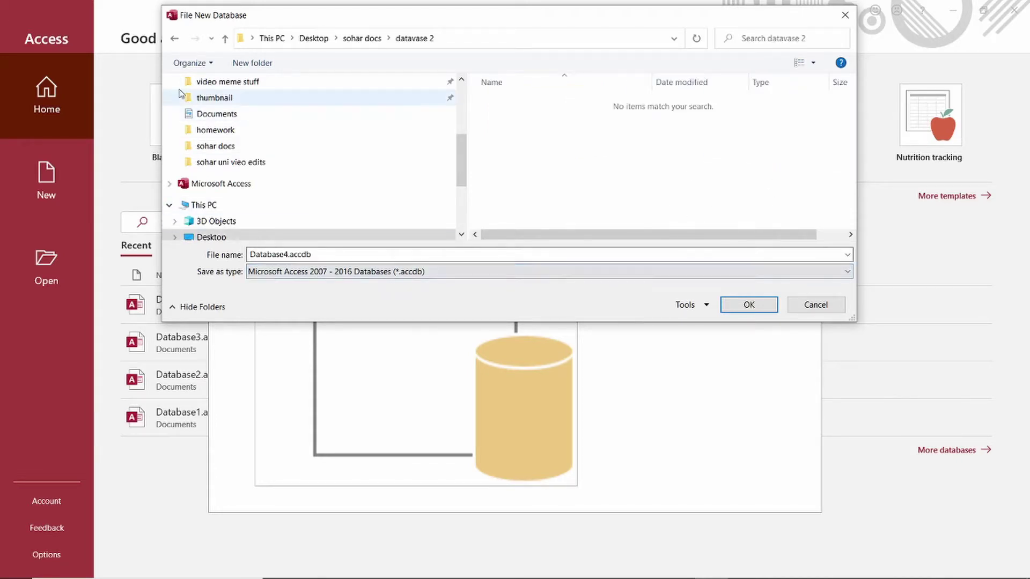
click(176, 40)
right_click(613, 136)
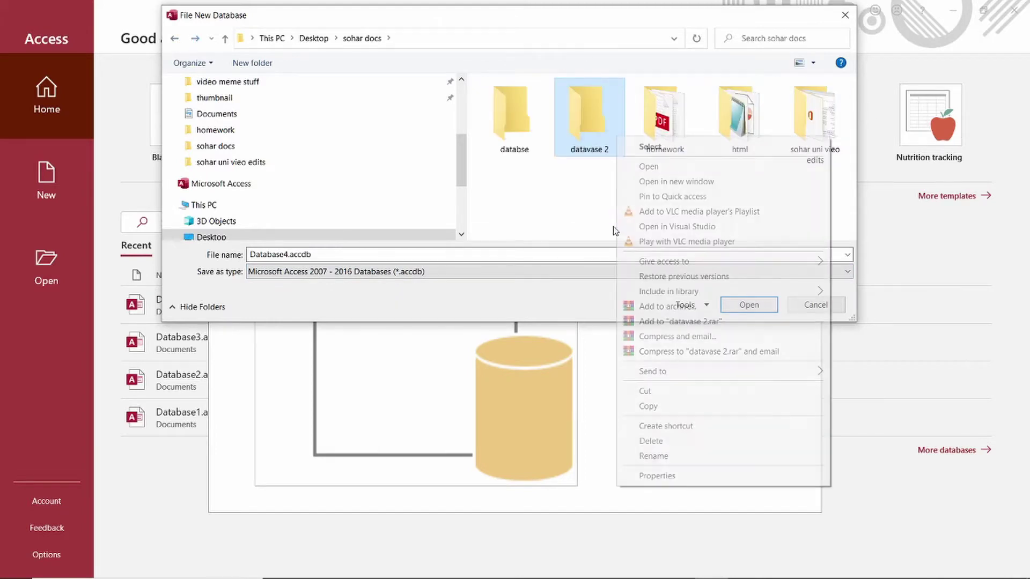
click(647, 441)
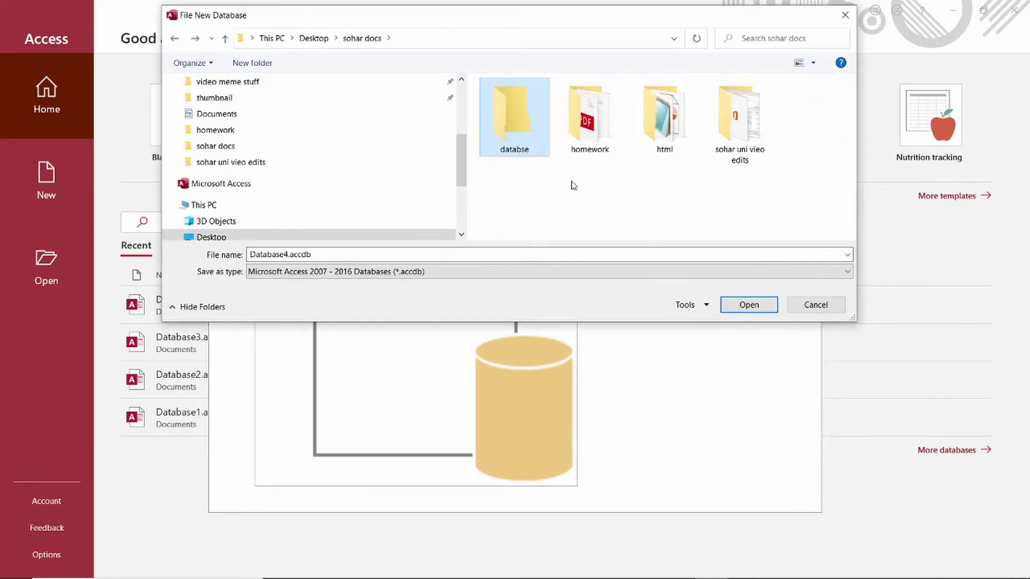
- Open the databse folder and confirm it as the save location for Database4.accdb
double_click(543, 140)
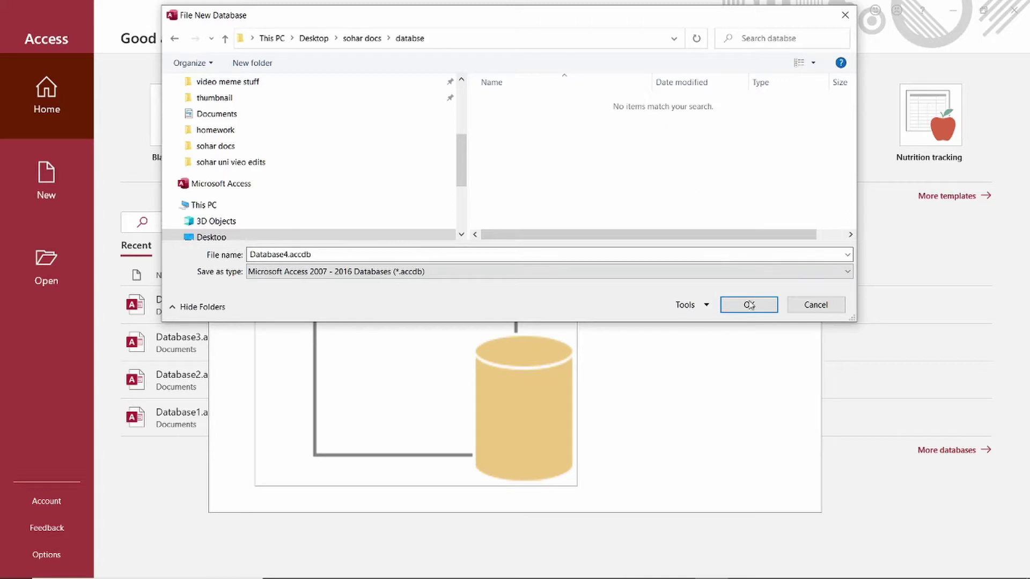
click(776, 311)
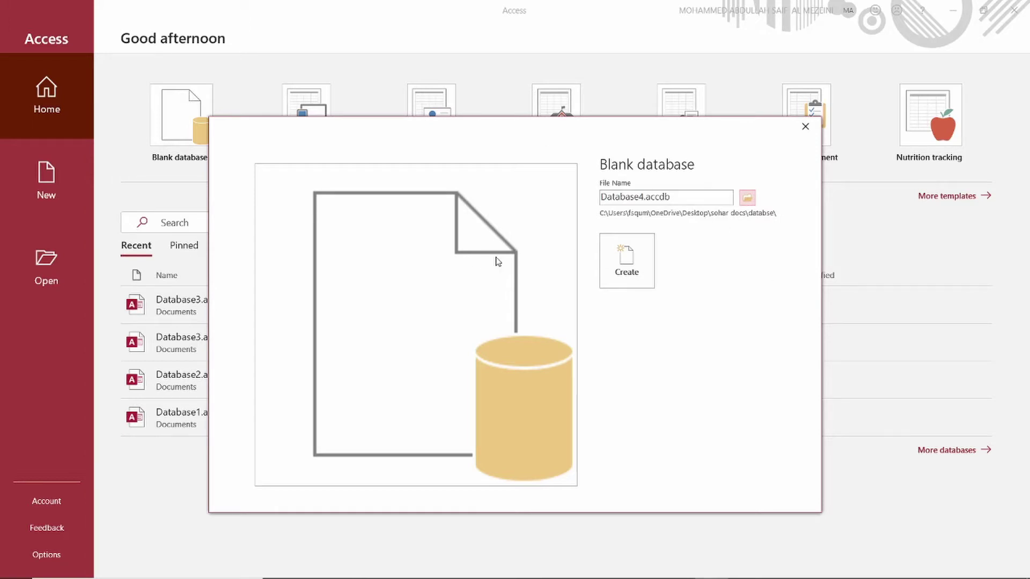
- Choose the databse folder inside Desktop > sohar docs as the save location and create the blank database Database4.accdb
click(747, 198)
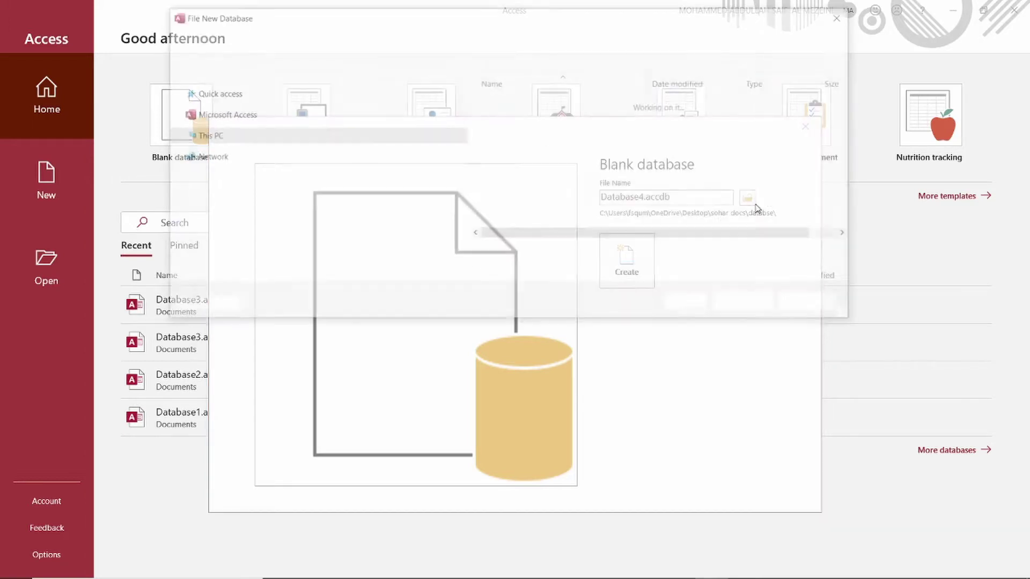
drag(356, 28, 357, 3)
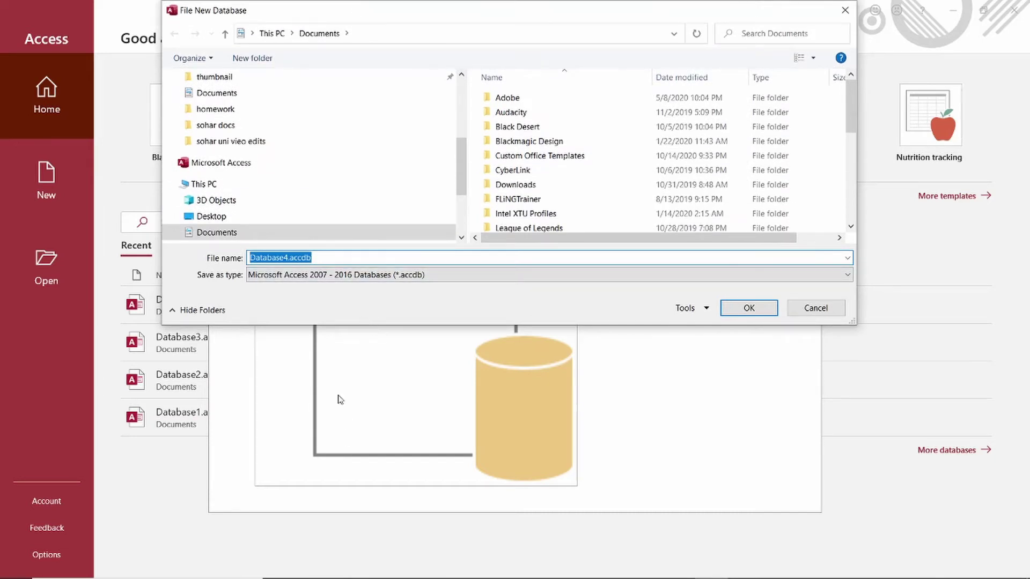
click(239, 219)
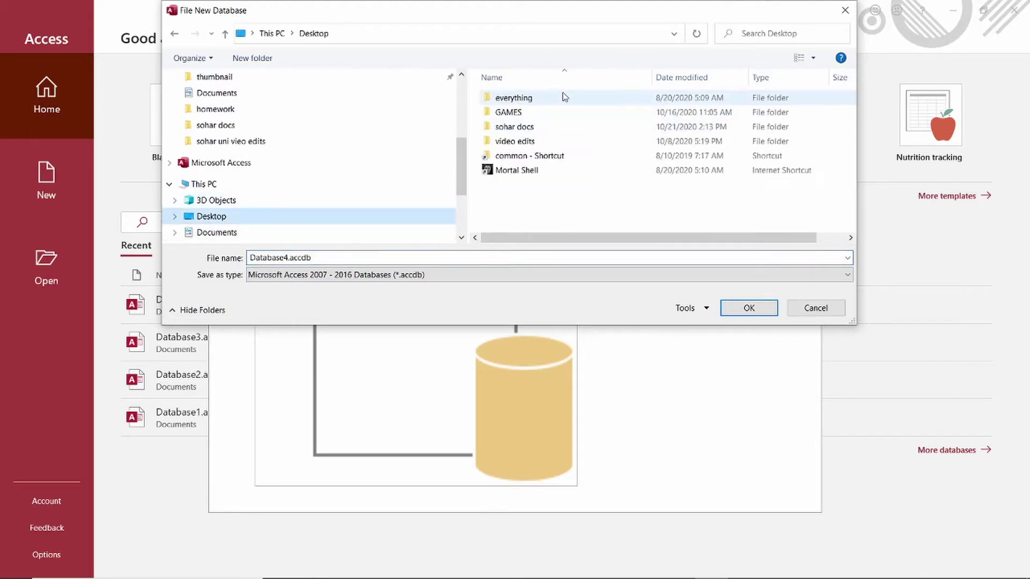
double_click(545, 128)
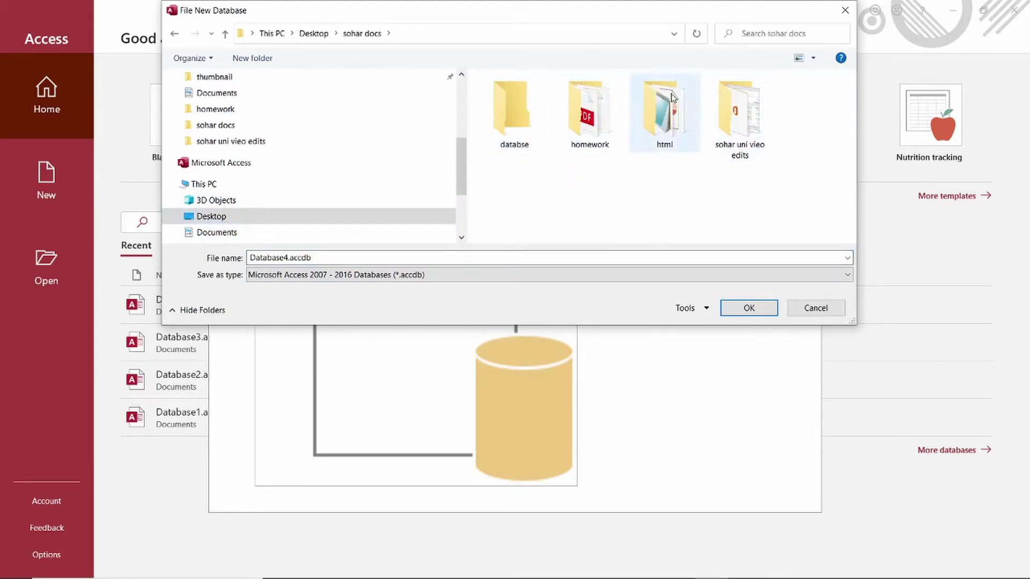
click(526, 105)
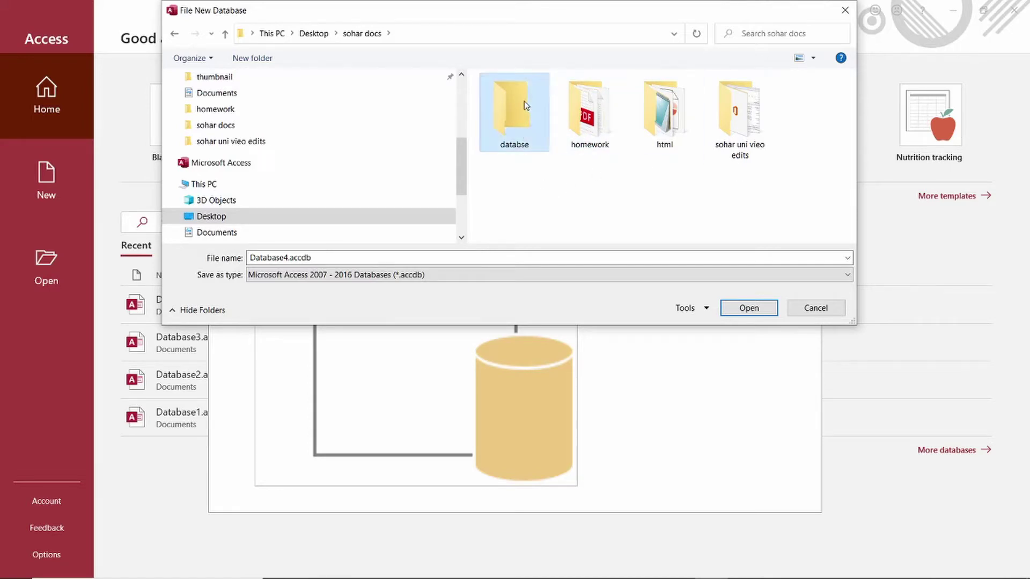
double_click(526, 106)
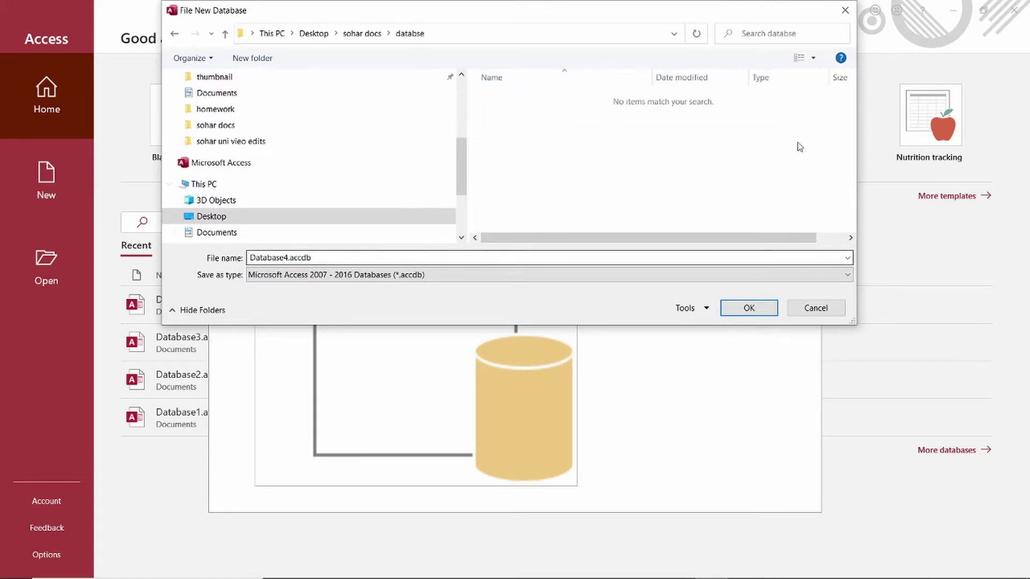
key(Return)
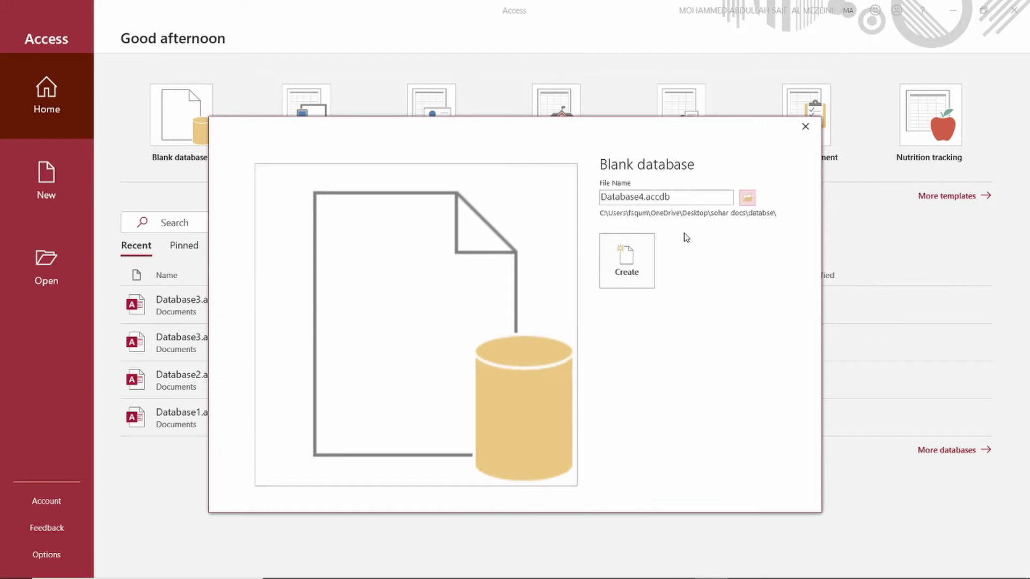
click(628, 274)
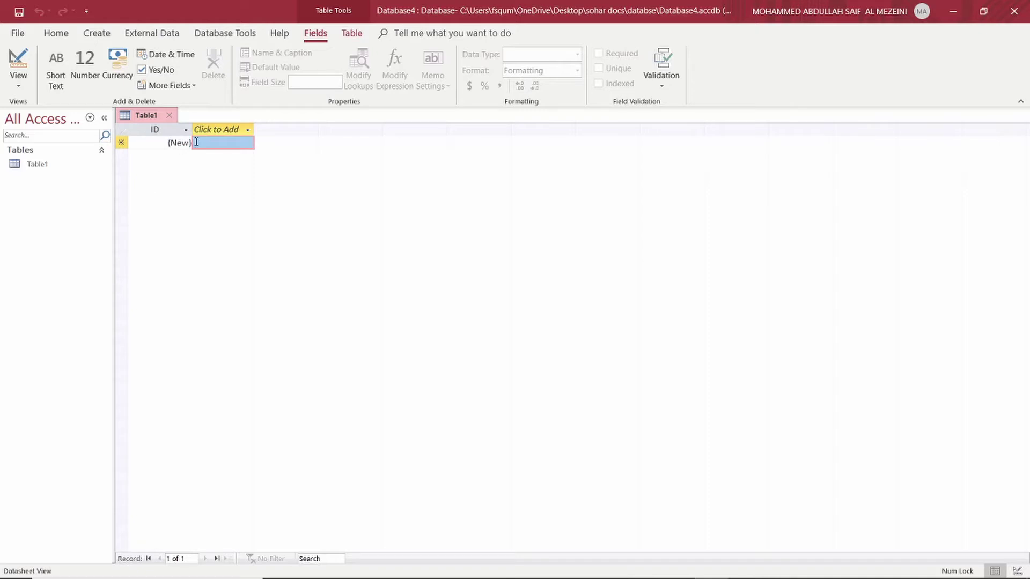
- In the Access options, set the default database folder to the databse folder inside Desktop > sohar docs
click(17, 33)
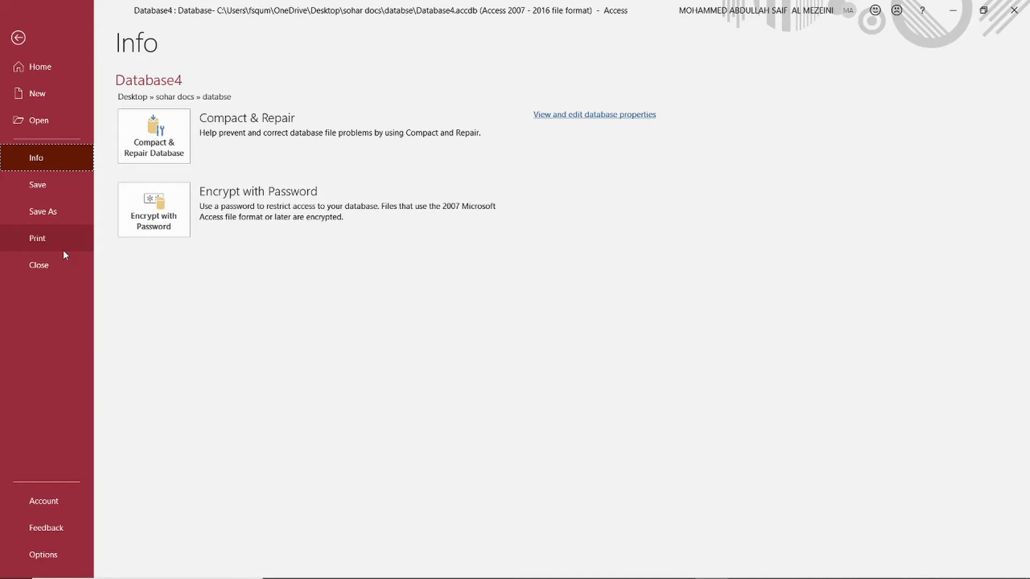
click(41, 558)
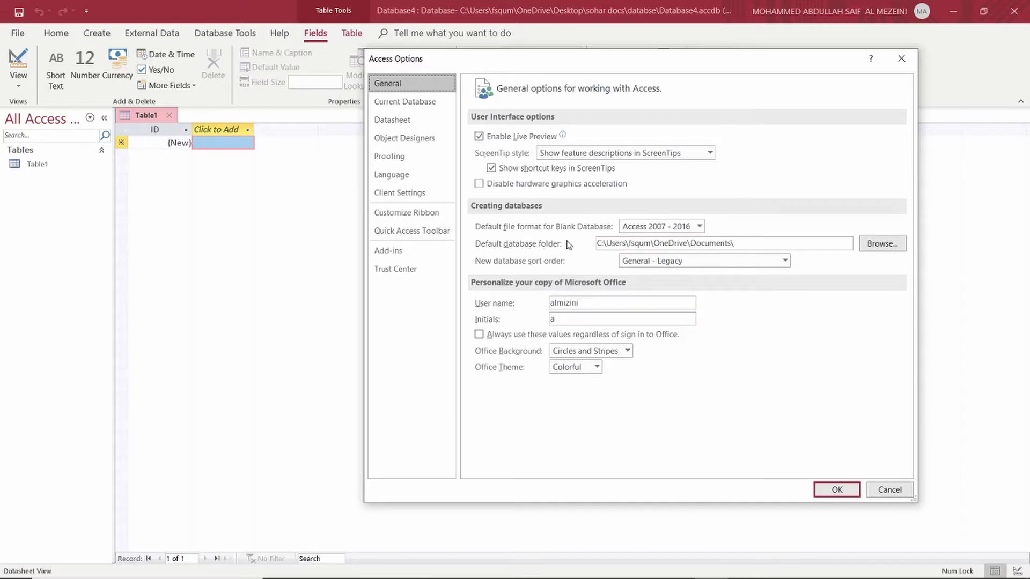
click(882, 245)
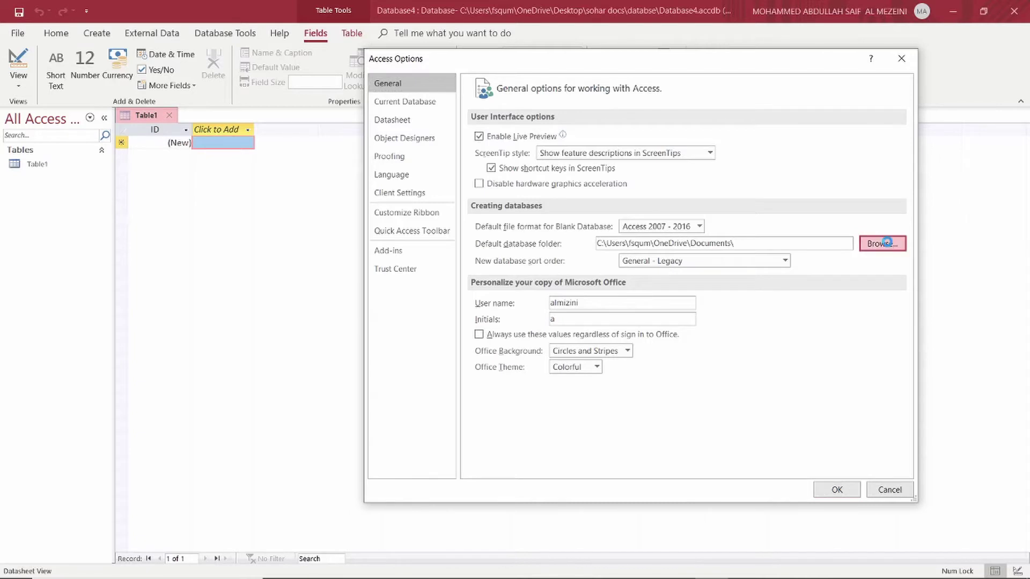
drag(548, 78, 510, 69)
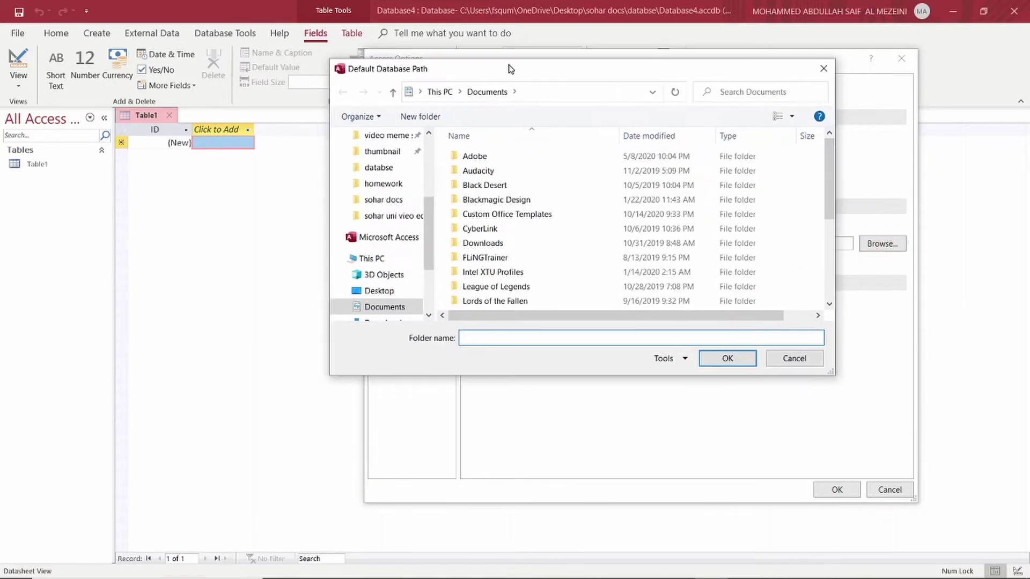
click(382, 292)
click(506, 187)
double_click(506, 188)
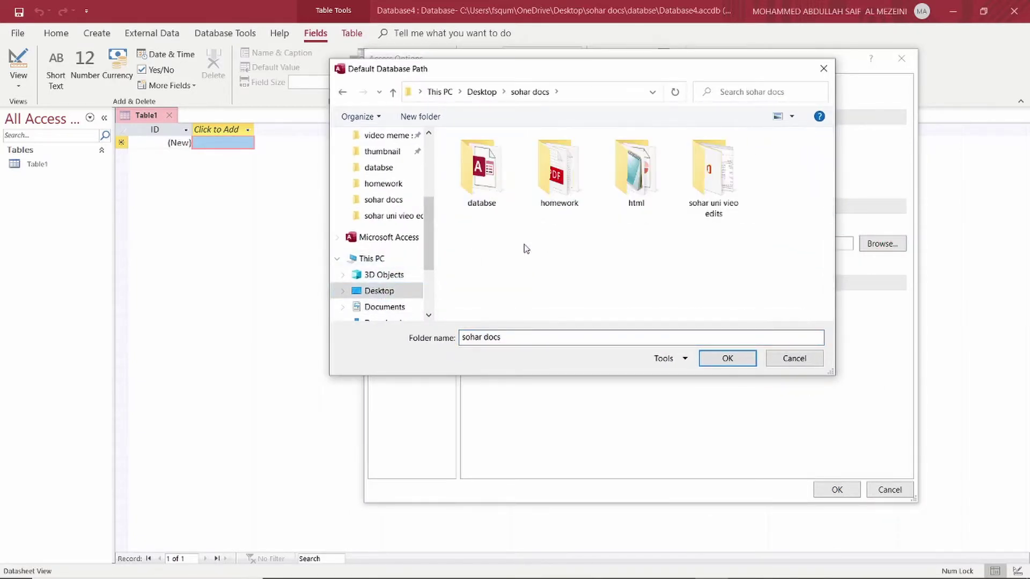
click(490, 182)
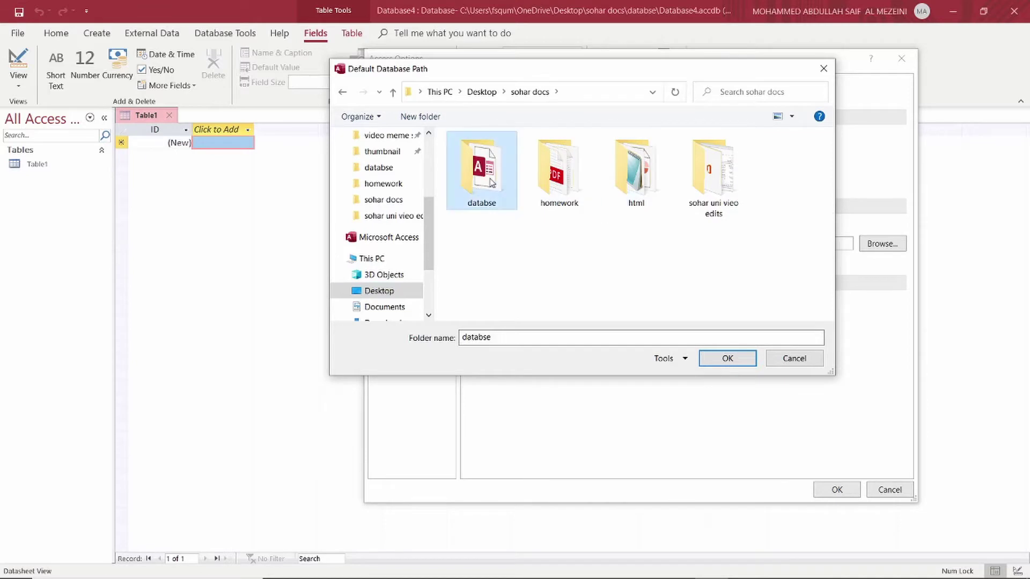
click(727, 358)
- Check the default database folder path and apply the Access options
drag(794, 242, 595, 244)
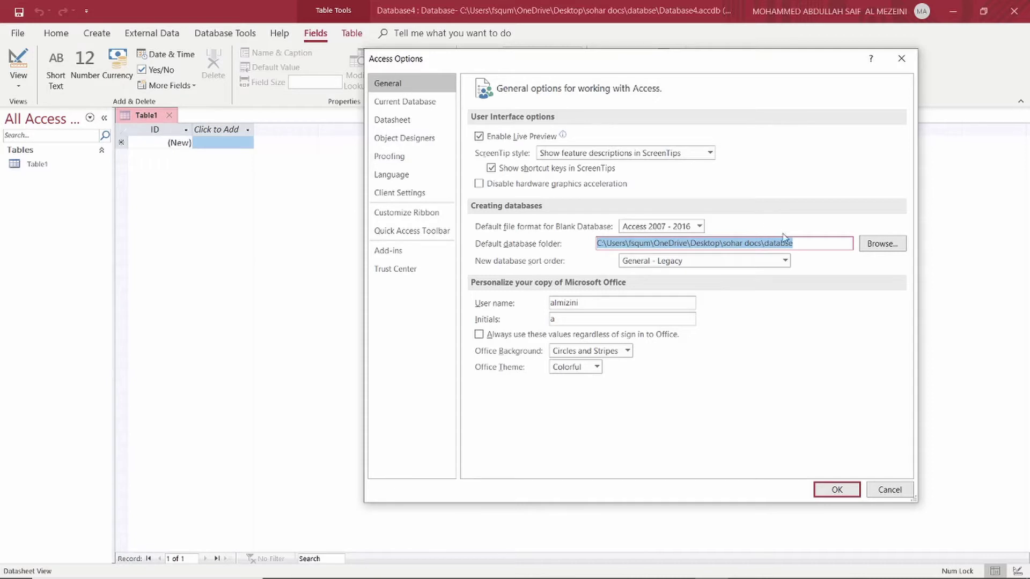
drag(797, 242, 590, 240)
click(796, 243)
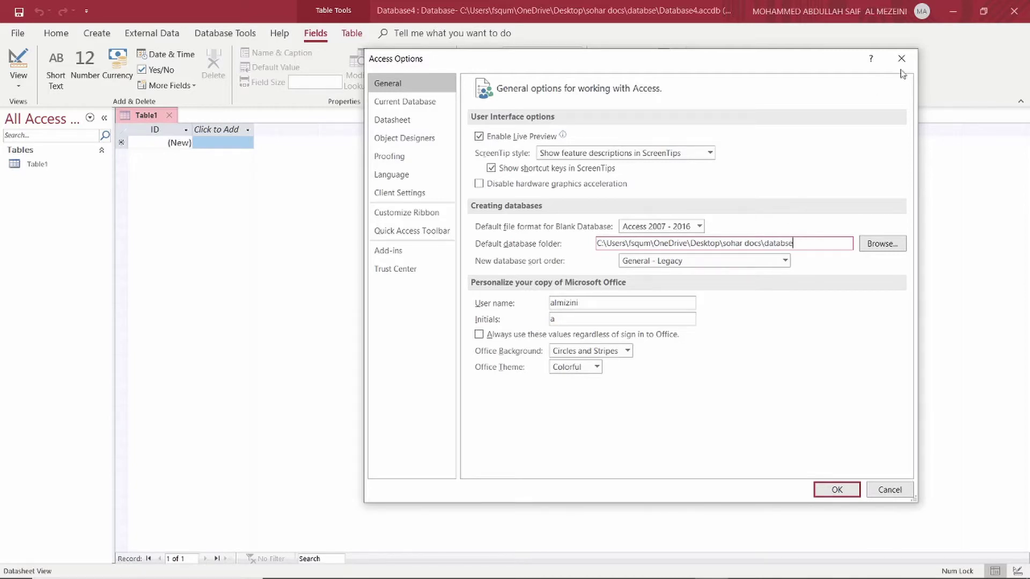
drag(793, 244, 765, 249)
click(856, 496)
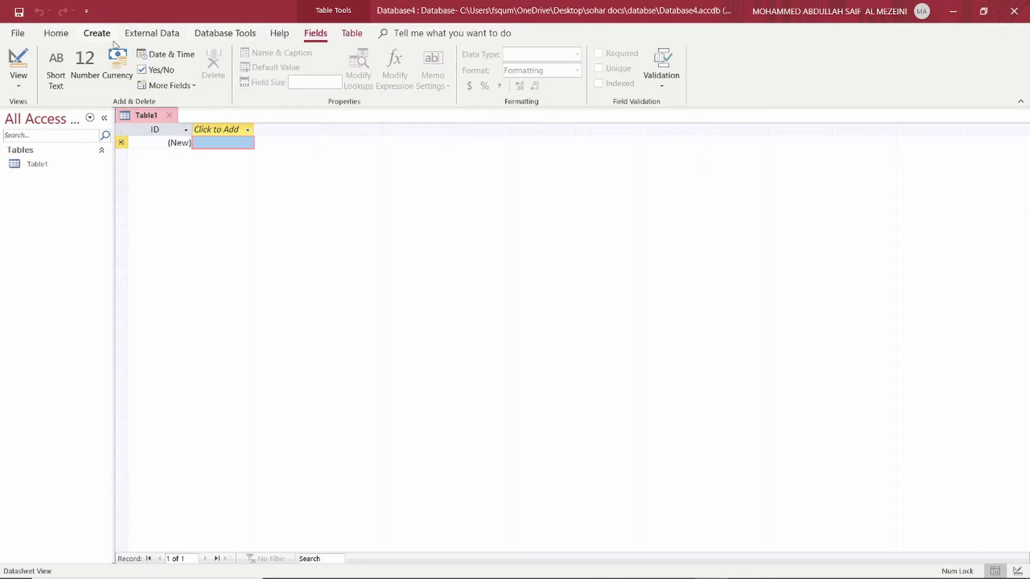
click(24, 33)
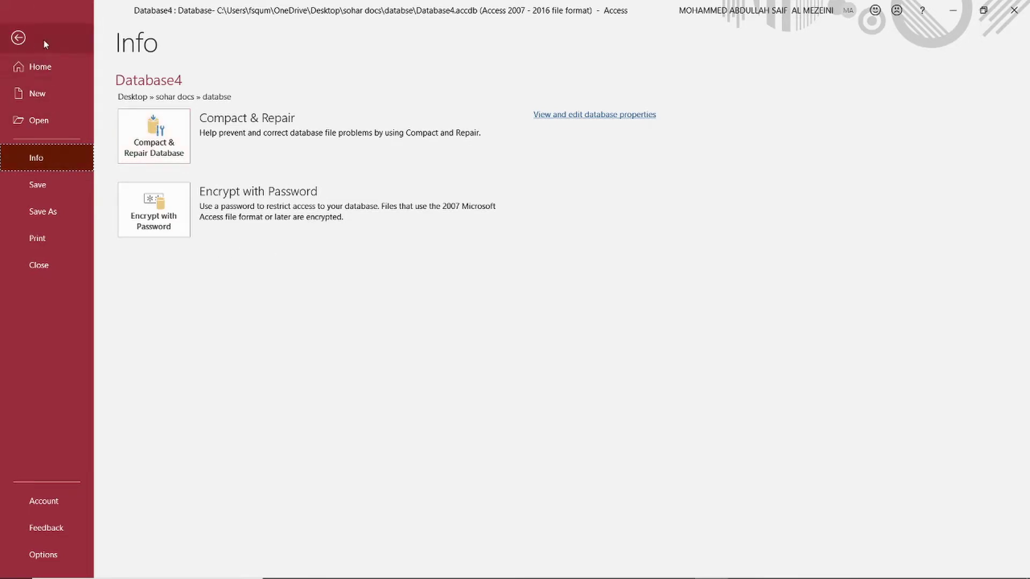
click(63, 186)
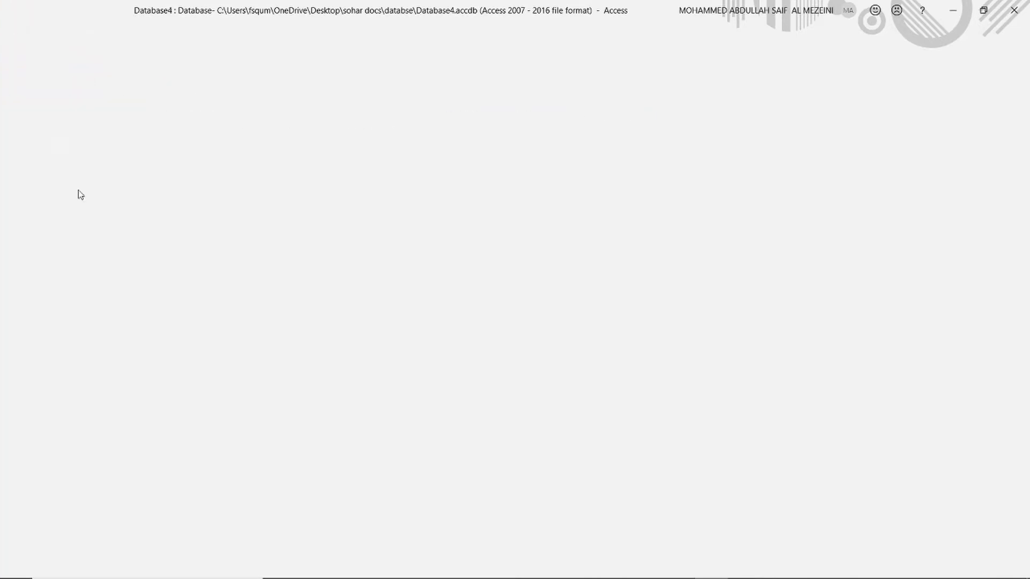
click(529, 228)
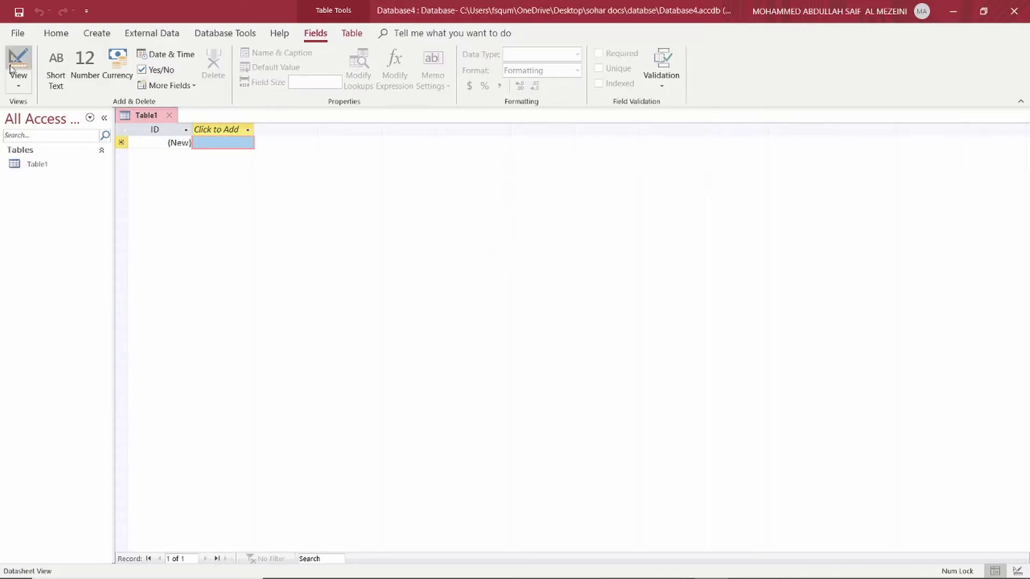
click(18, 33)
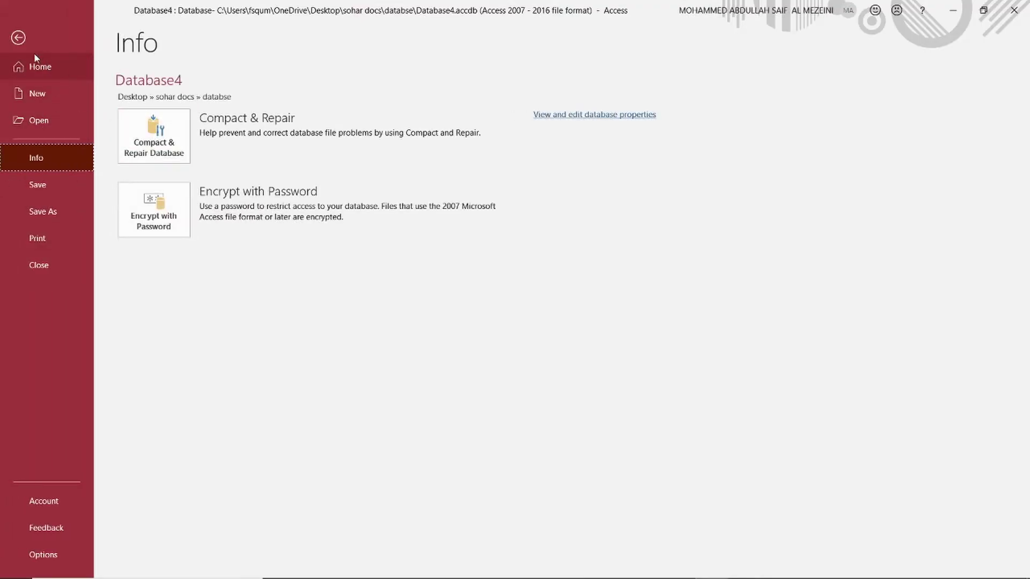
click(55, 75)
click(57, 94)
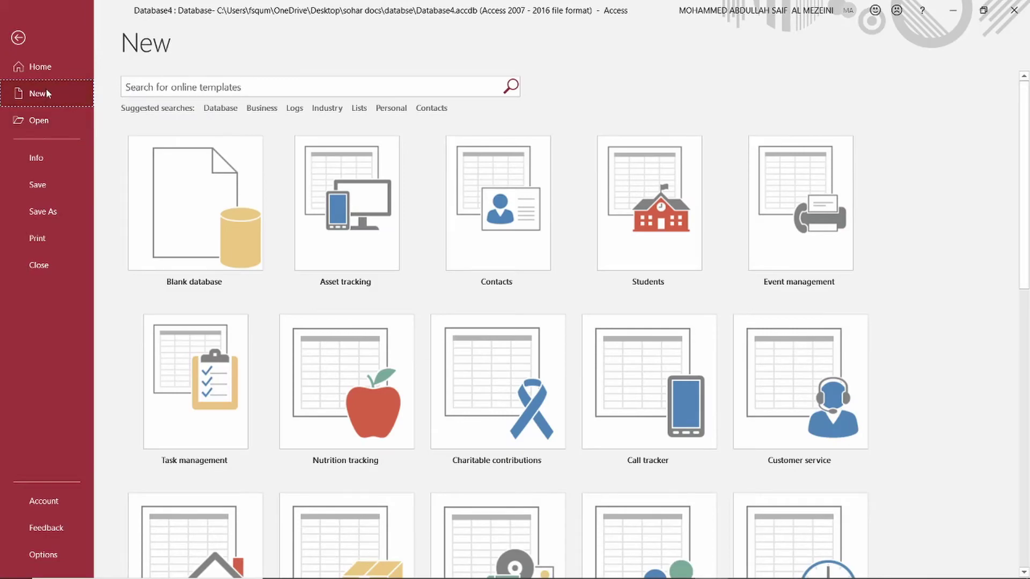
click(20, 37)
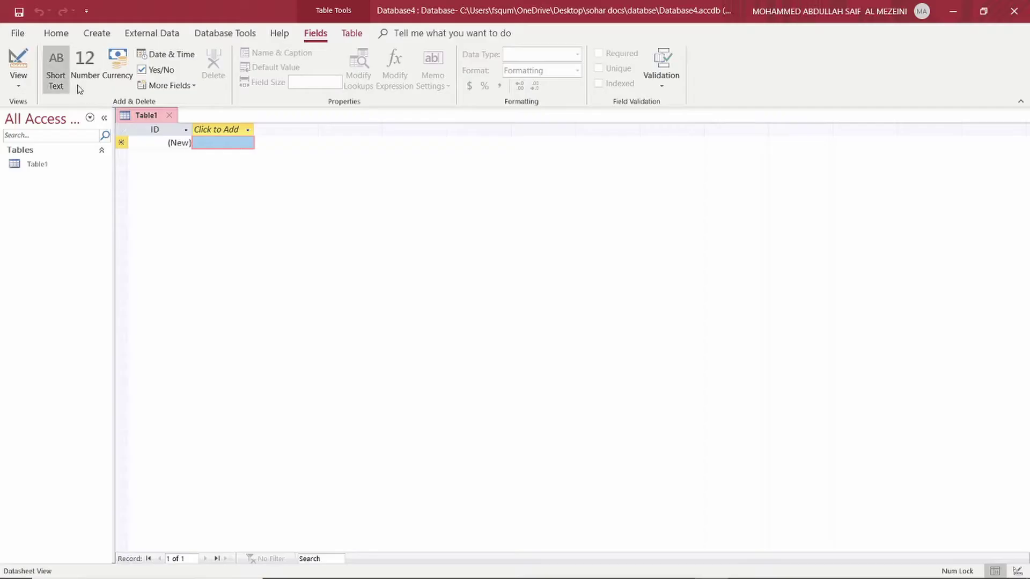
click(55, 33)
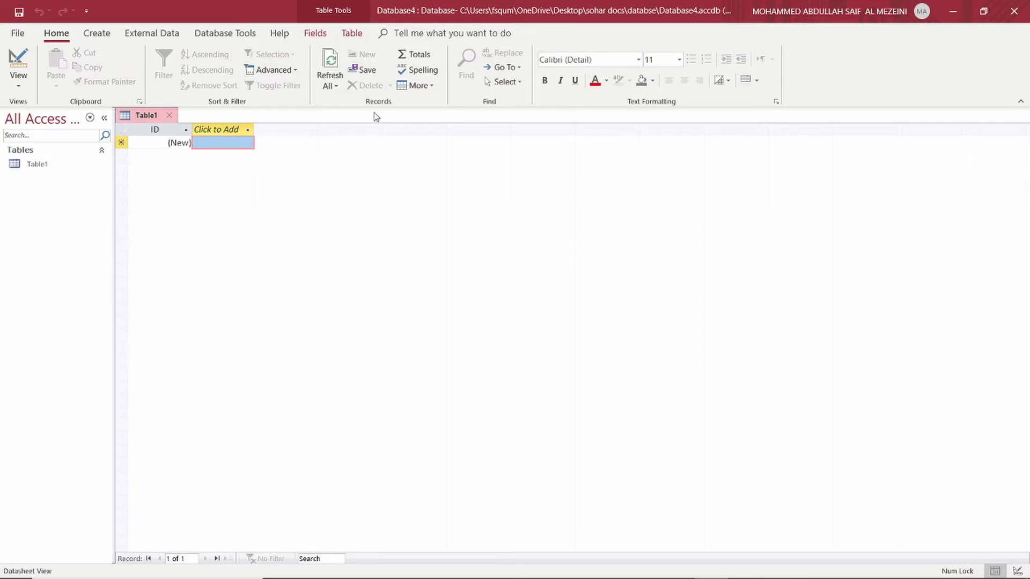
click(103, 35)
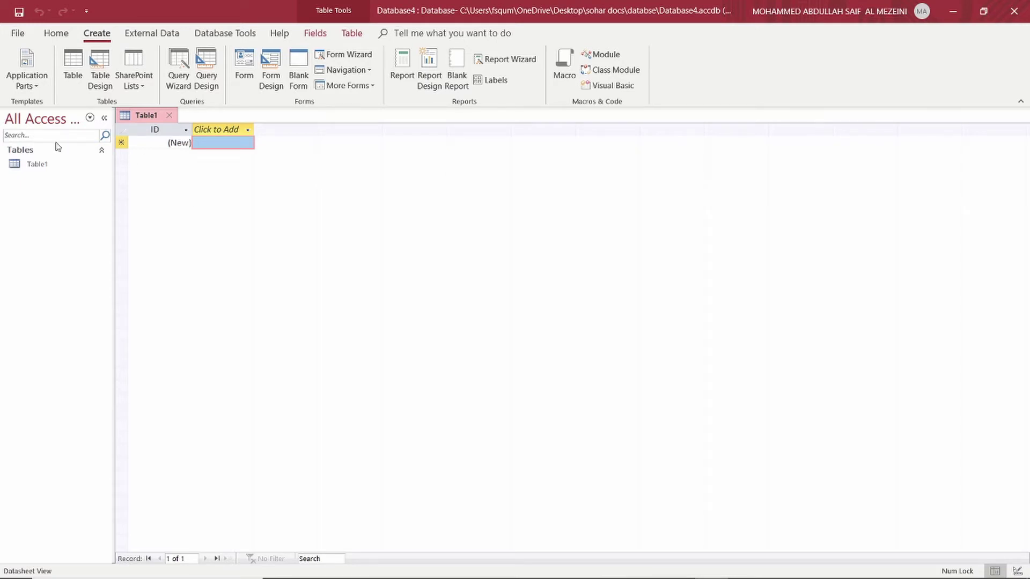
click(53, 165)
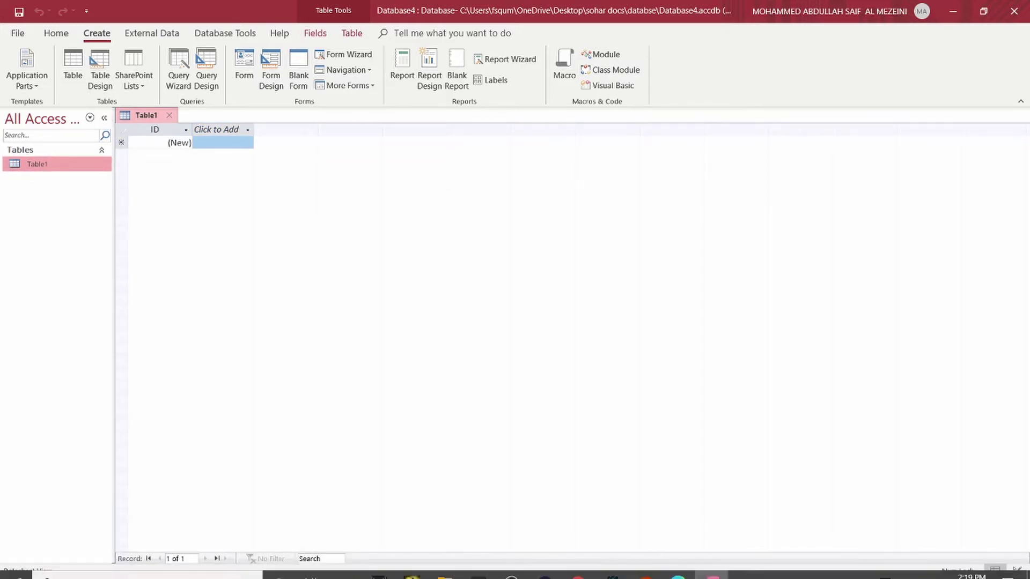
- Switch to the Module One Materials - Part 1 PDF in Edge and examine the Student, Faculty and Course tables on the "Database: collection of table" slide
click(678, 565)
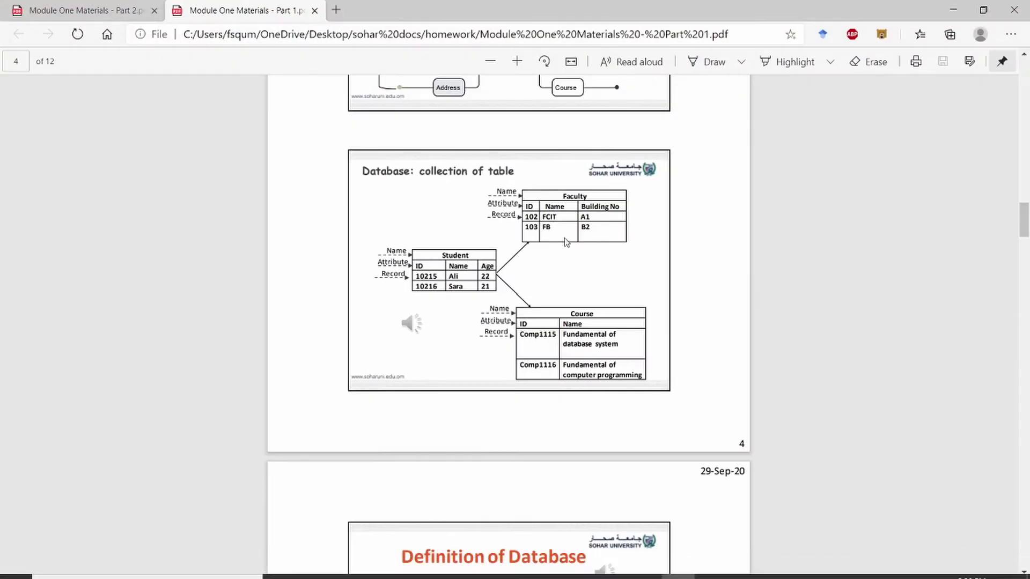
scroll(539, 267, up, 2)
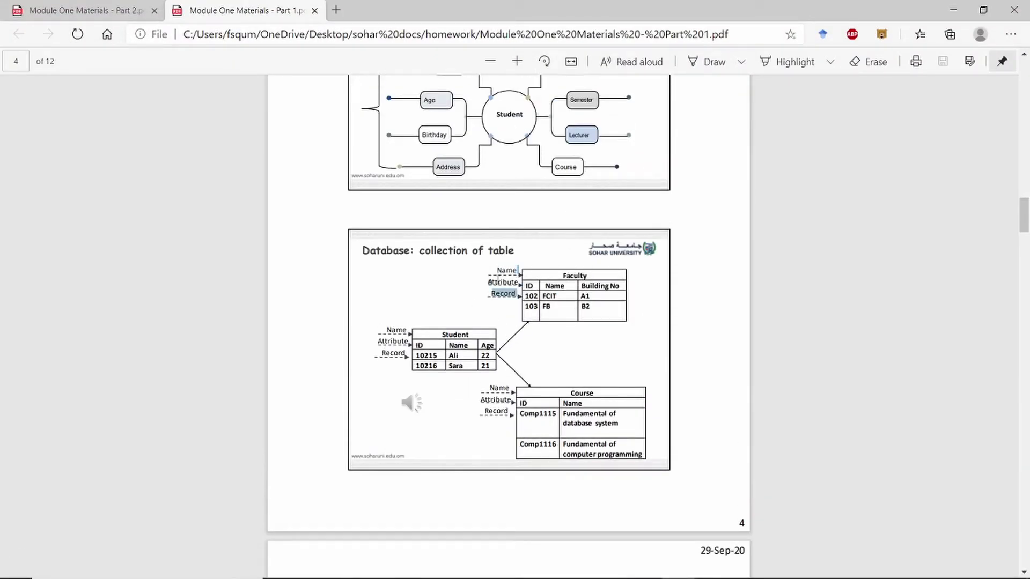
drag(390, 339, 448, 325)
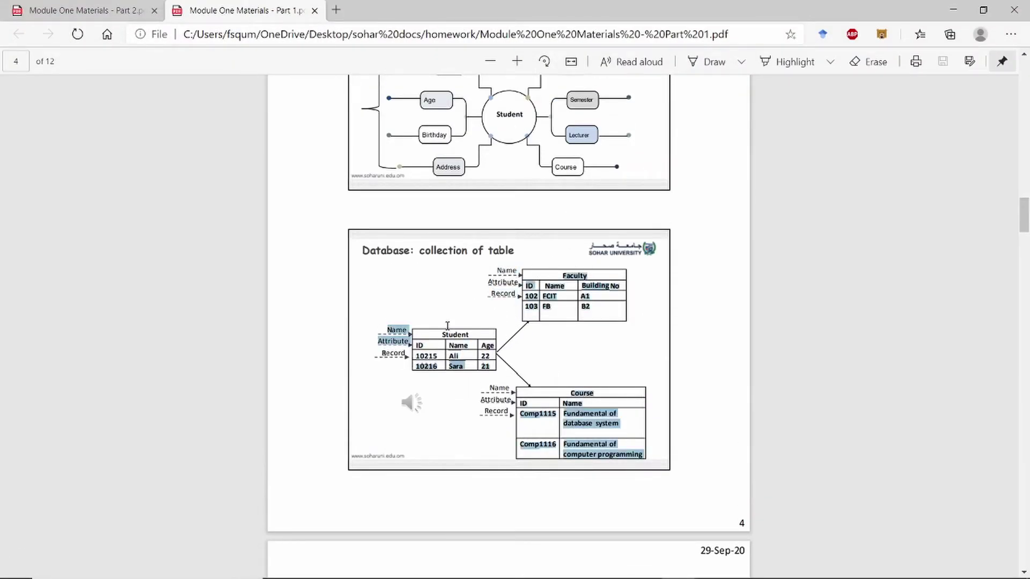
click(452, 337)
drag(588, 273, 564, 279)
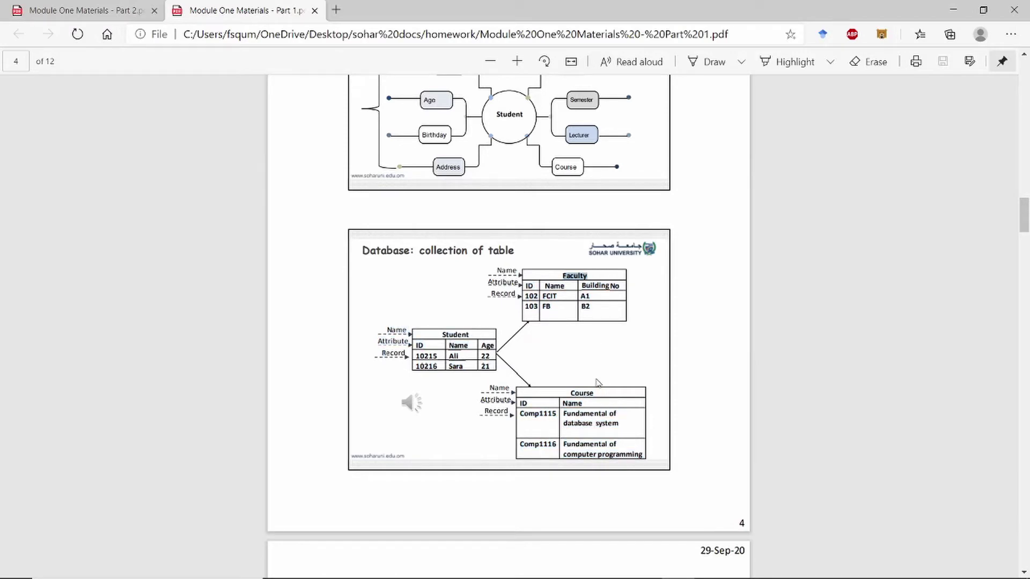
mouse_move(593, 393)
mouse_down()
mouse_move(559, 393)
mouse_move(573, 393)
mouse_up()
click(953, 10)
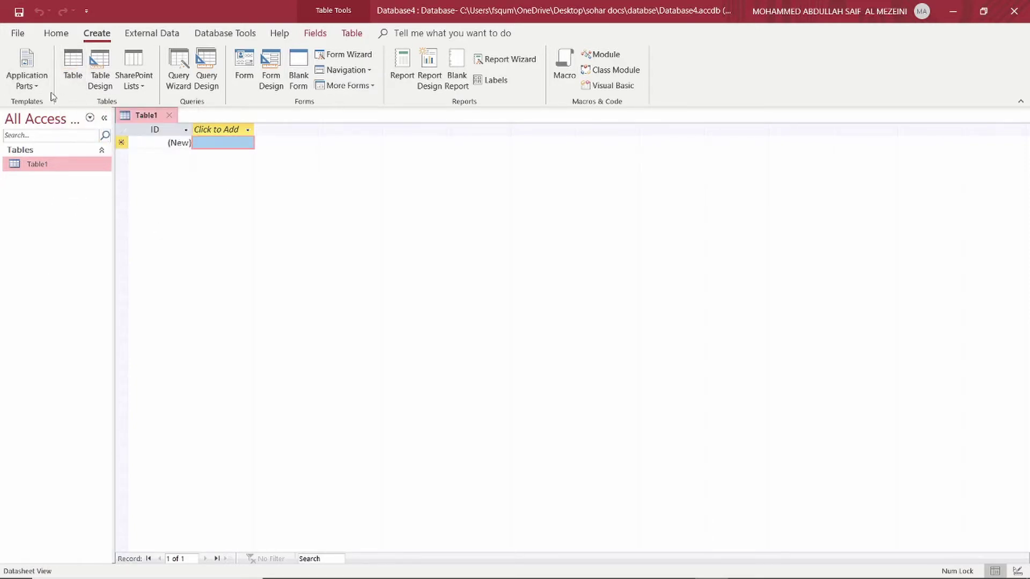
- Compare Table1 with the Student table's ID attribute in the Edge PDF and return to the database in Access
click(68, 167)
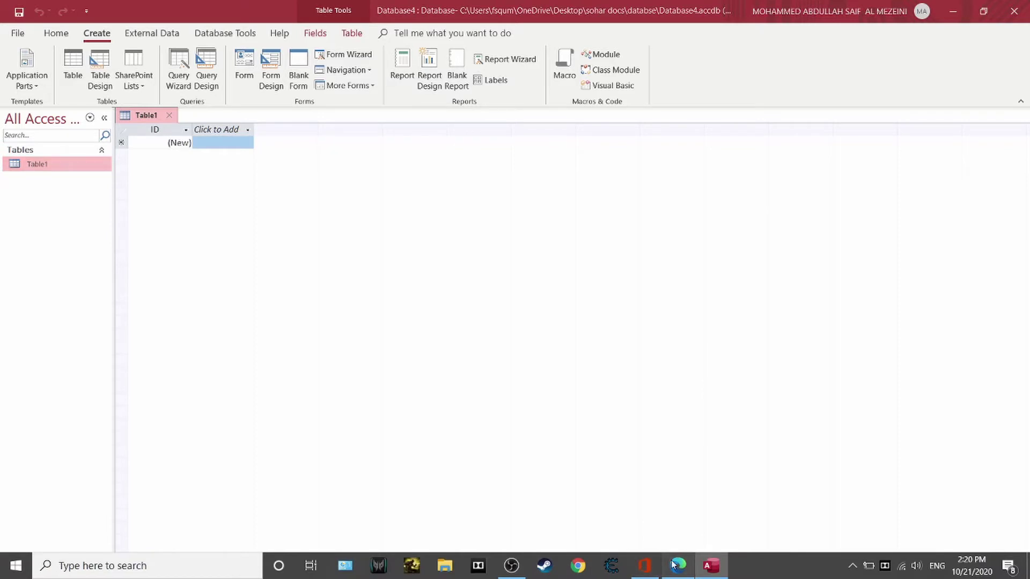
click(677, 565)
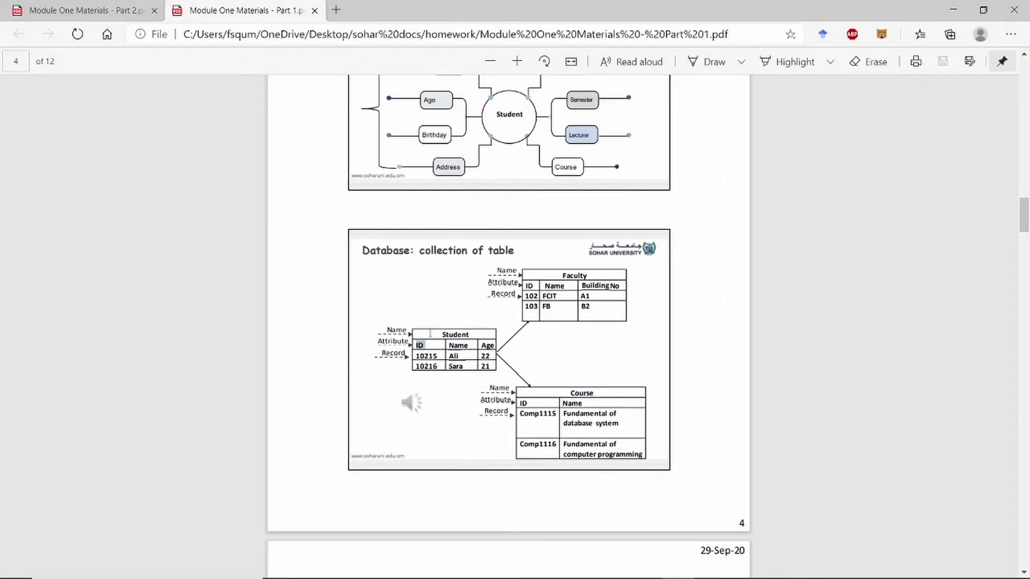
click(953, 10)
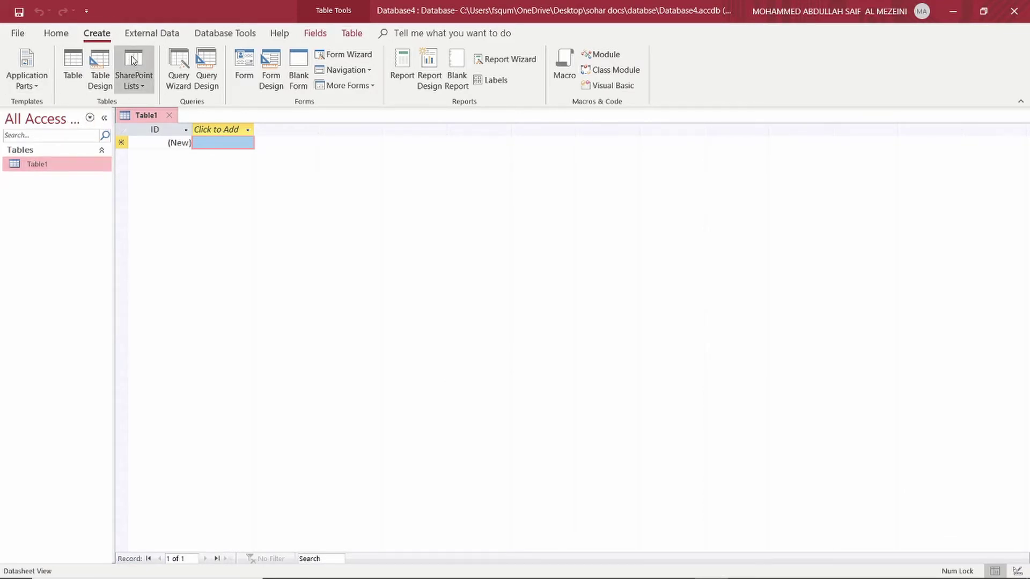
click(51, 36)
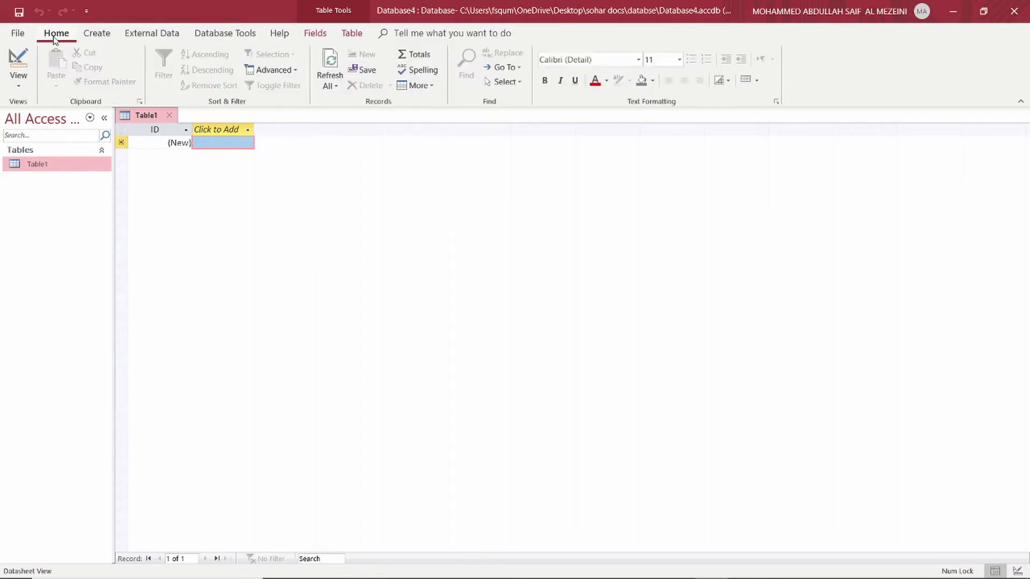
- Switch to the Module One Materials - Part 2 PDF in Edge, examine the "Database Schema vs Database State" slide, and return to Access
click(24, 86)
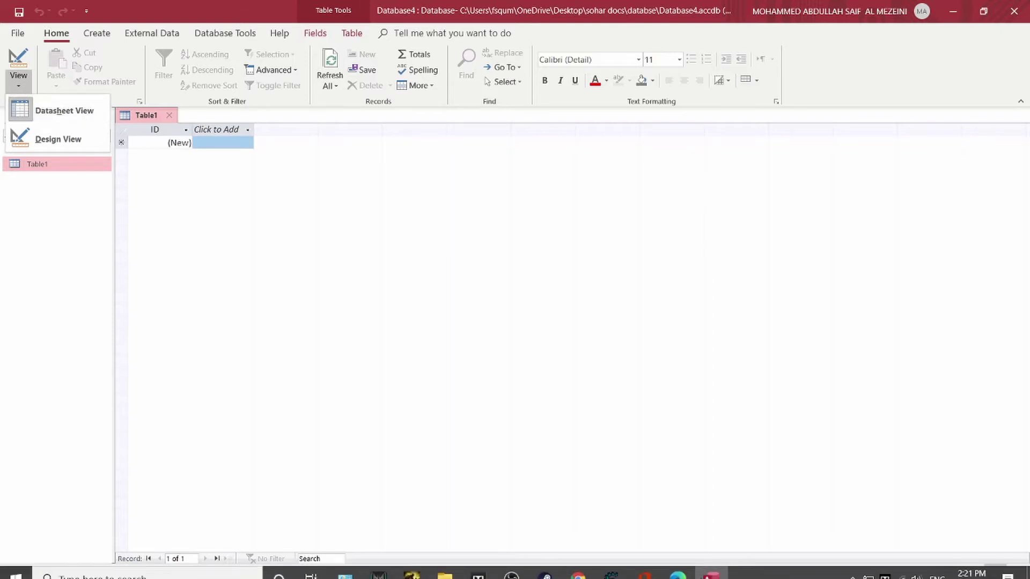
click(678, 566)
scroll(620, 381, down, 20)
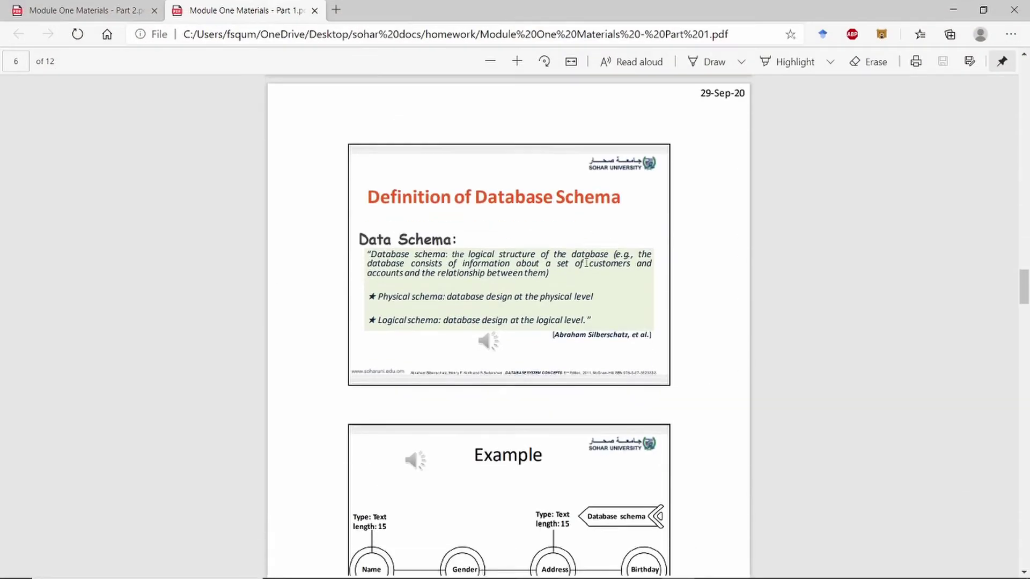
scroll(562, 203, up, 6)
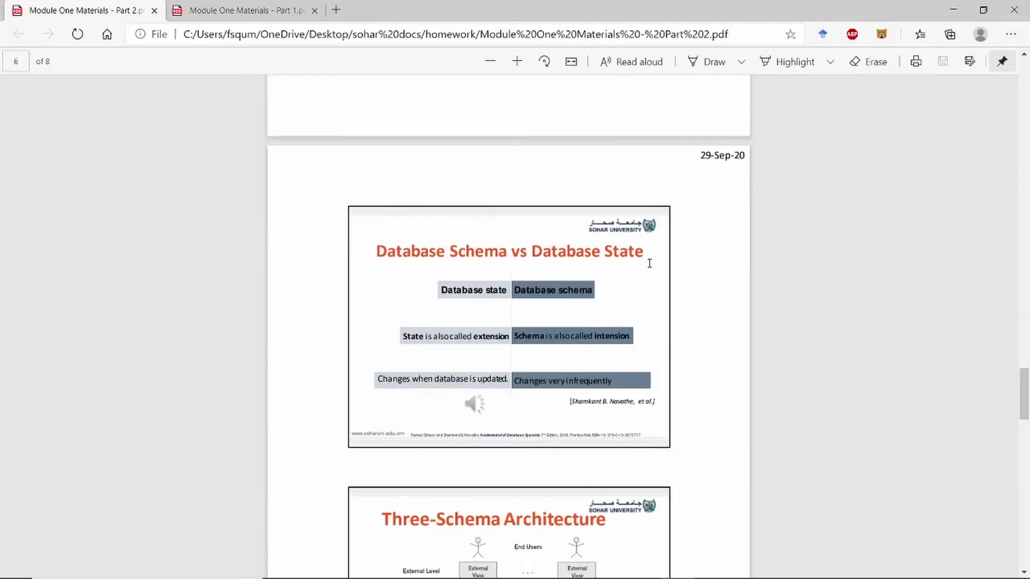
scroll(633, 305, down, 3)
drag(521, 266, 643, 266)
click(621, 286)
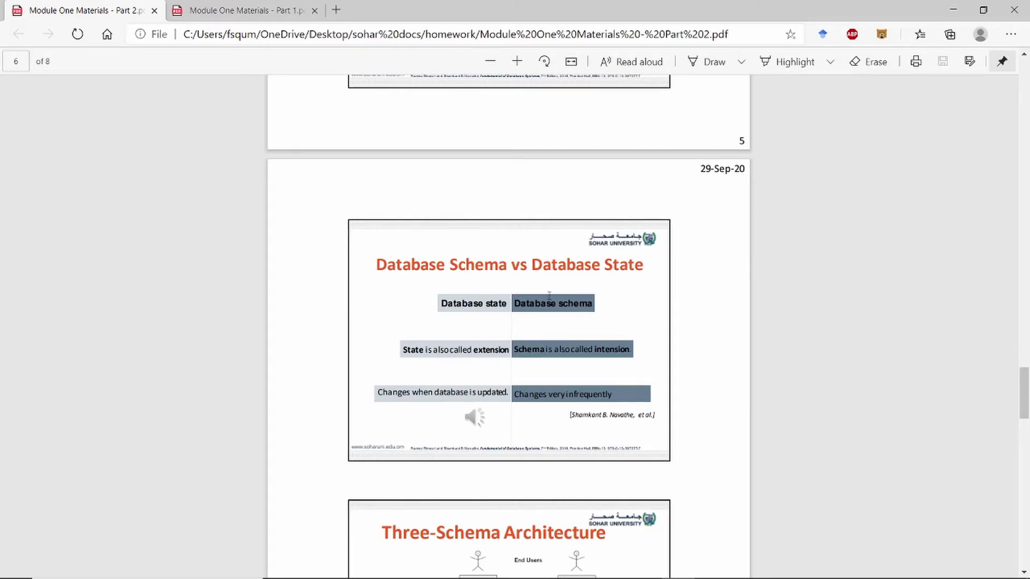
drag(508, 266, 381, 265)
mouse_move(441, 578)
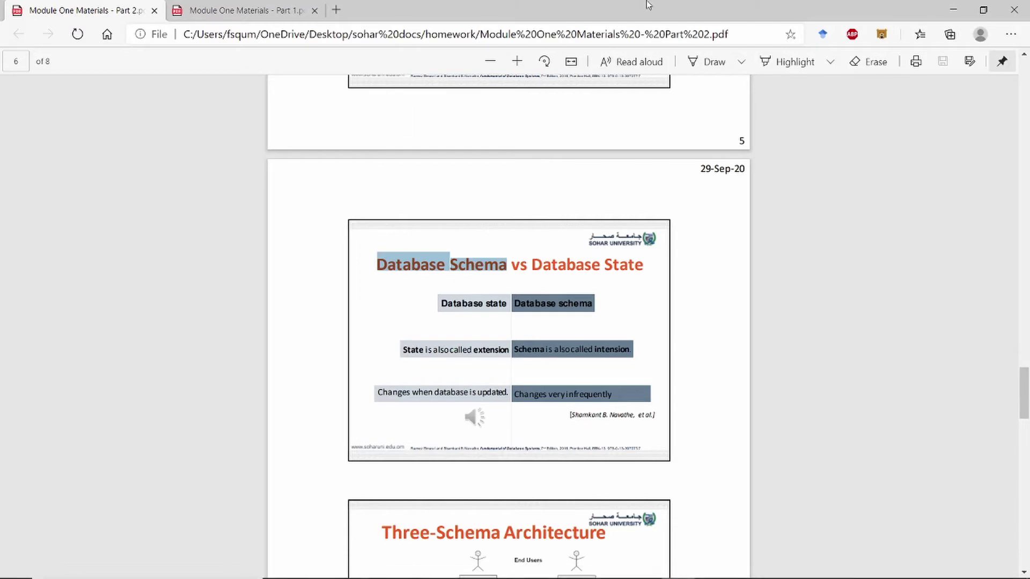
click(711, 566)
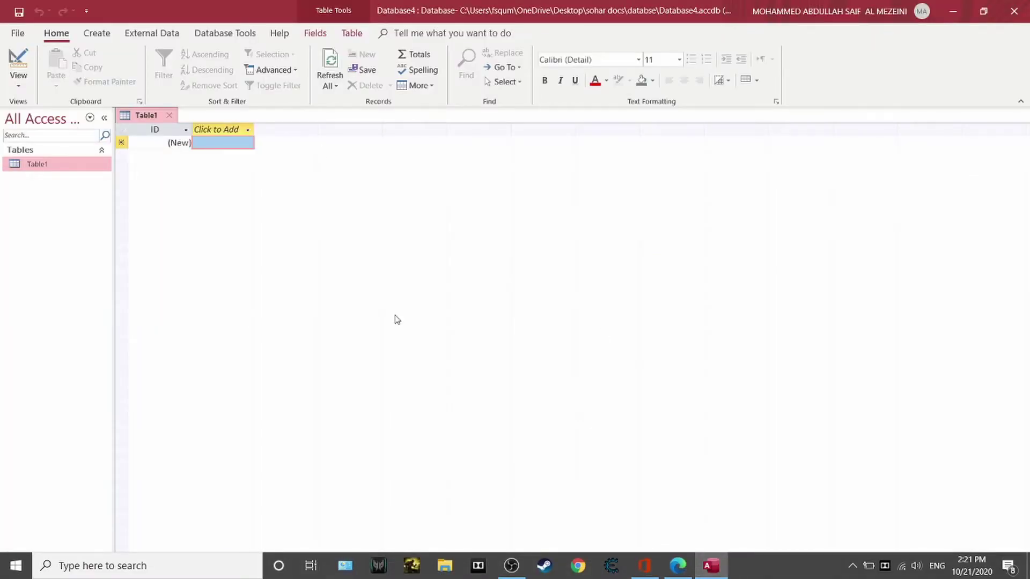
click(18, 80)
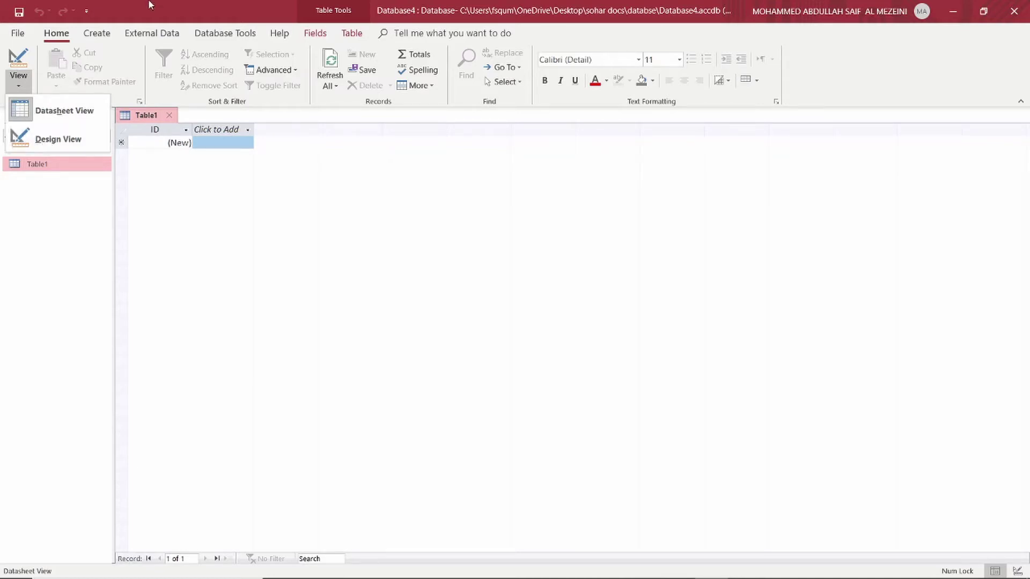
click(253, 219)
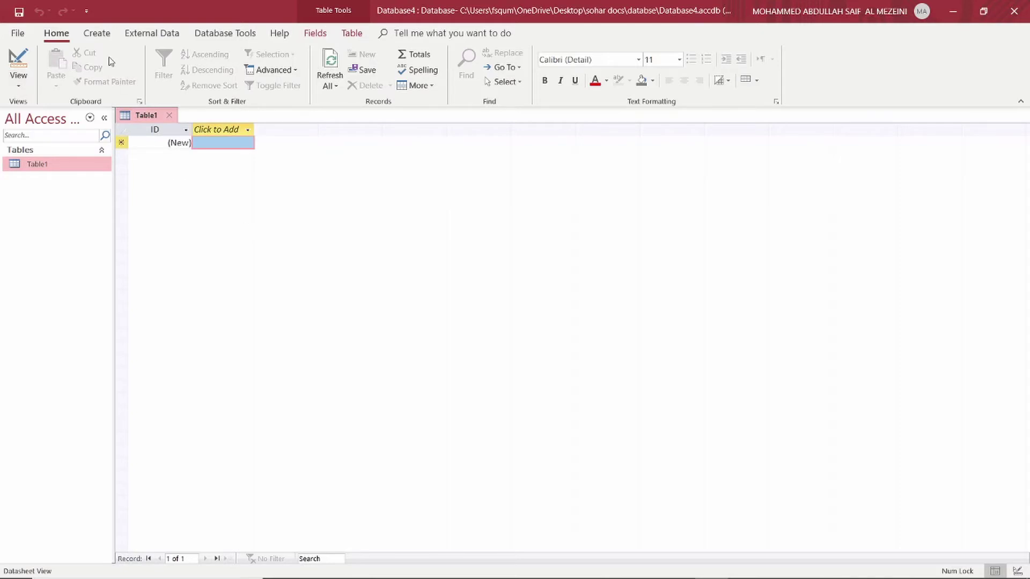
click(105, 38)
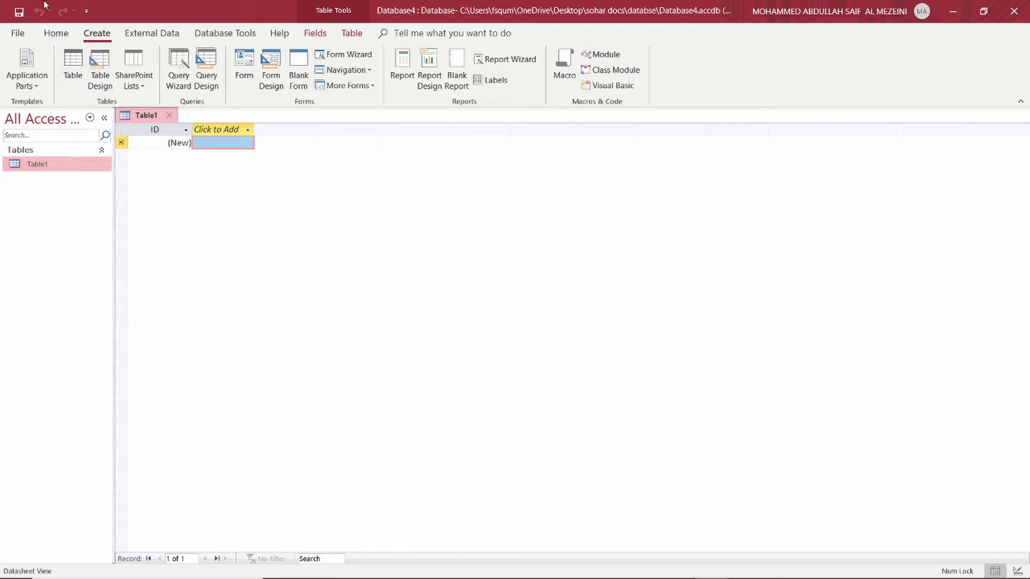
click(53, 33)
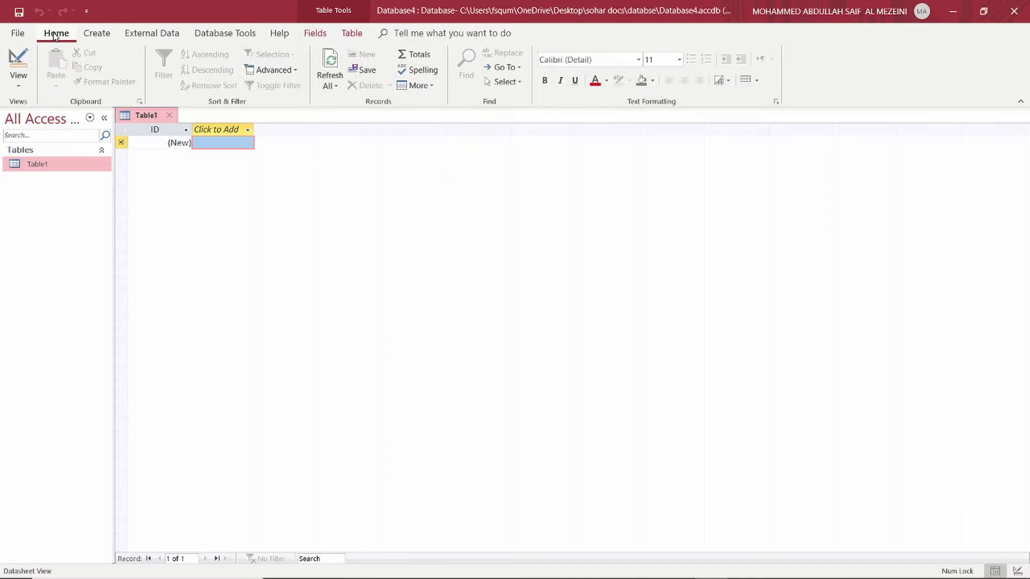
click(21, 85)
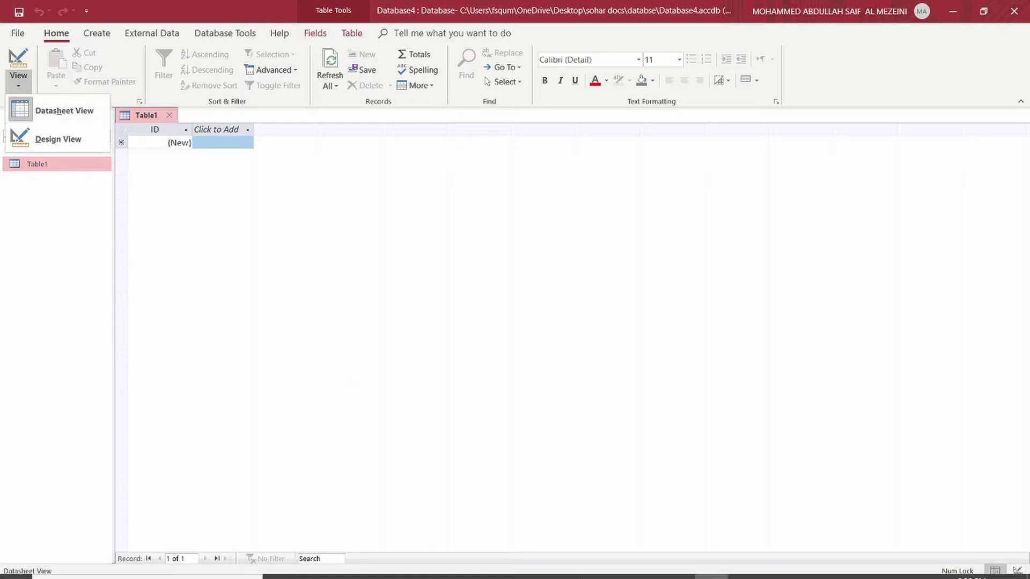
- Switch to the Part 2 PDF in Edge and examine the definitions on the enlarged "Database State" slide
click(674, 567)
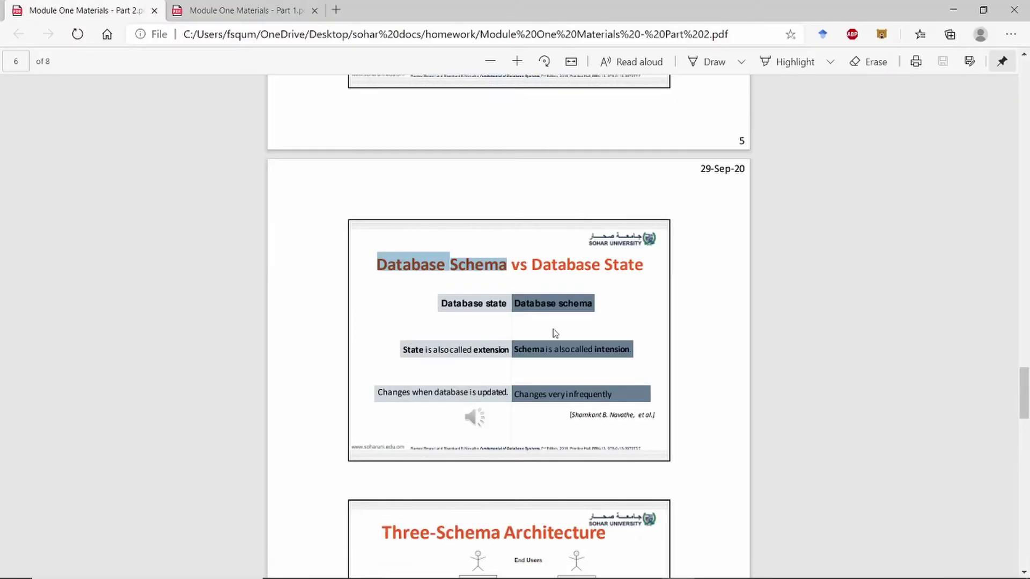
drag(628, 268, 558, 250)
scroll(537, 241, up, 10)
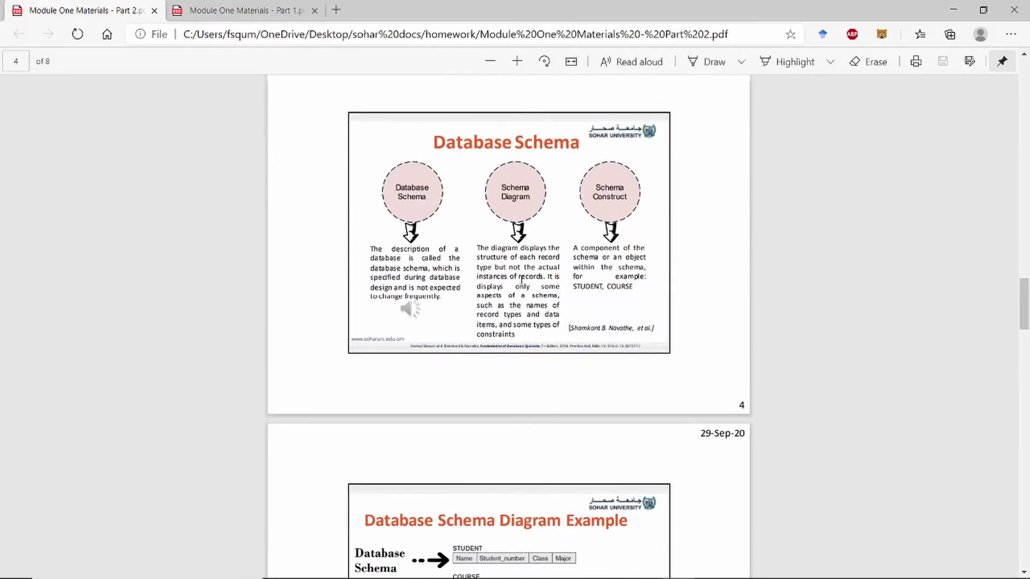
scroll(490, 241, down, 5)
scroll(491, 228, up, 2)
scroll(489, 228, down, 3)
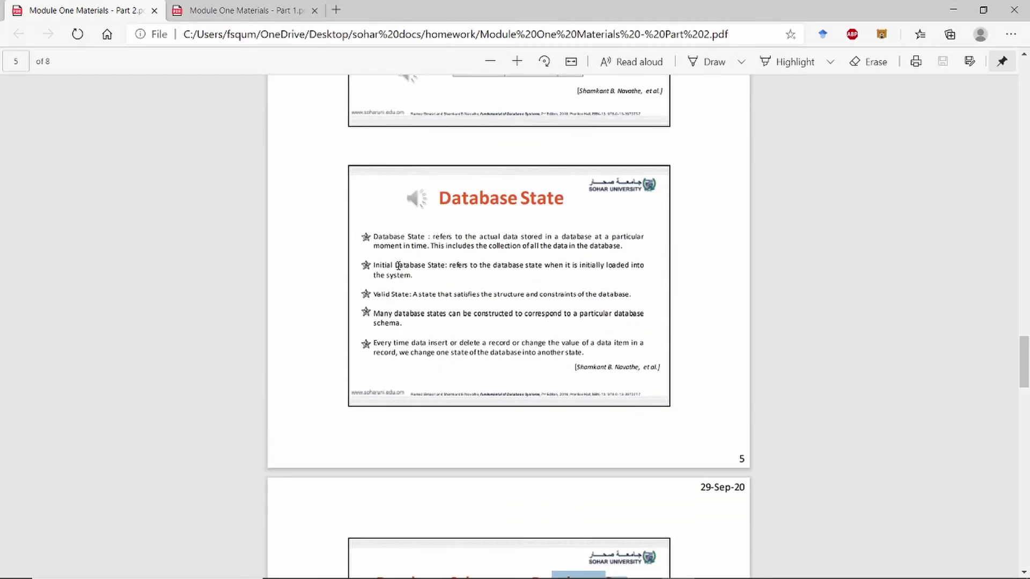
drag(373, 266, 465, 268)
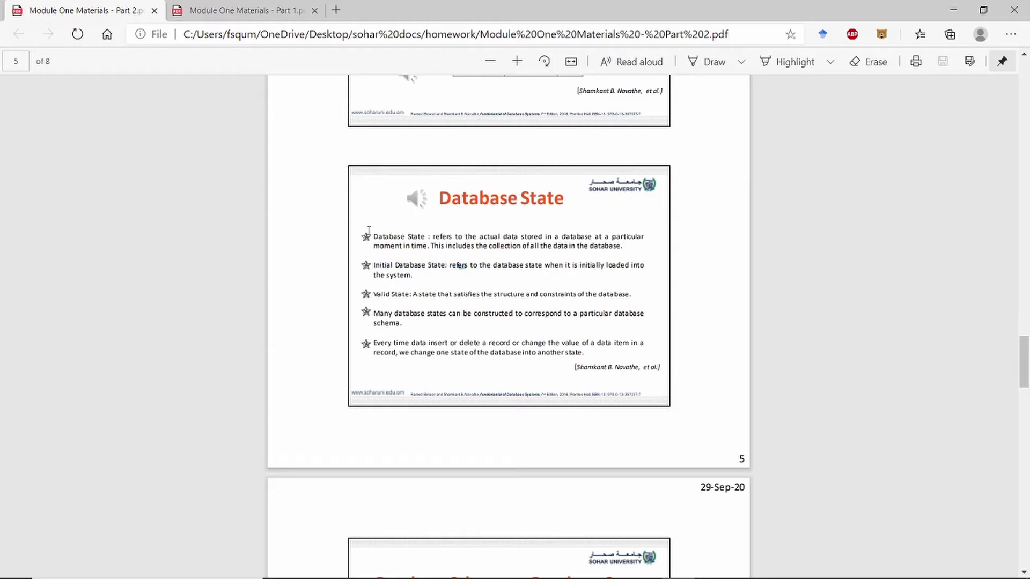
drag(374, 236, 570, 237)
click(470, 237)
ctrl+scroll(638, 242, up, 4)
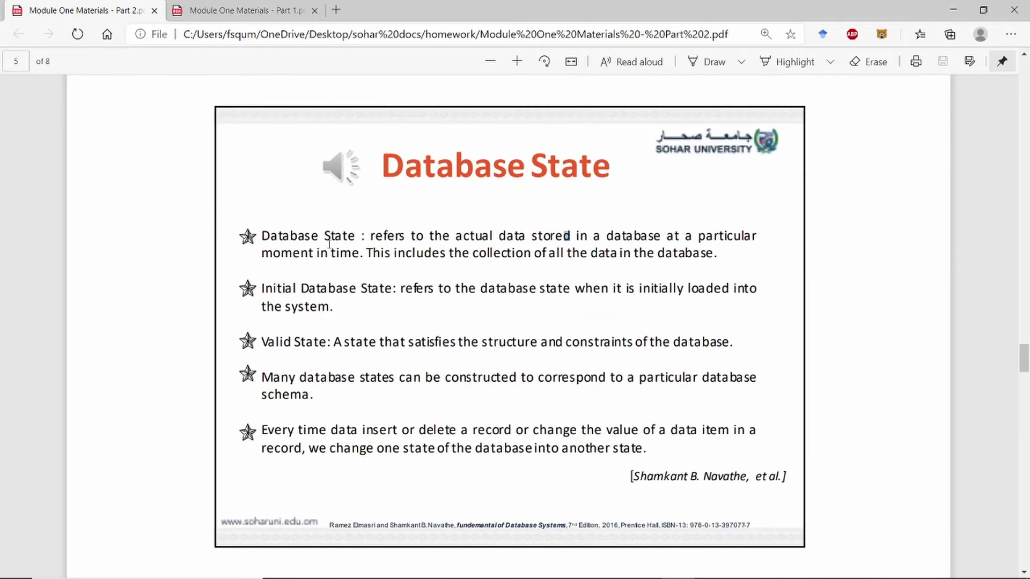
click(329, 244)
drag(357, 237, 276, 238)
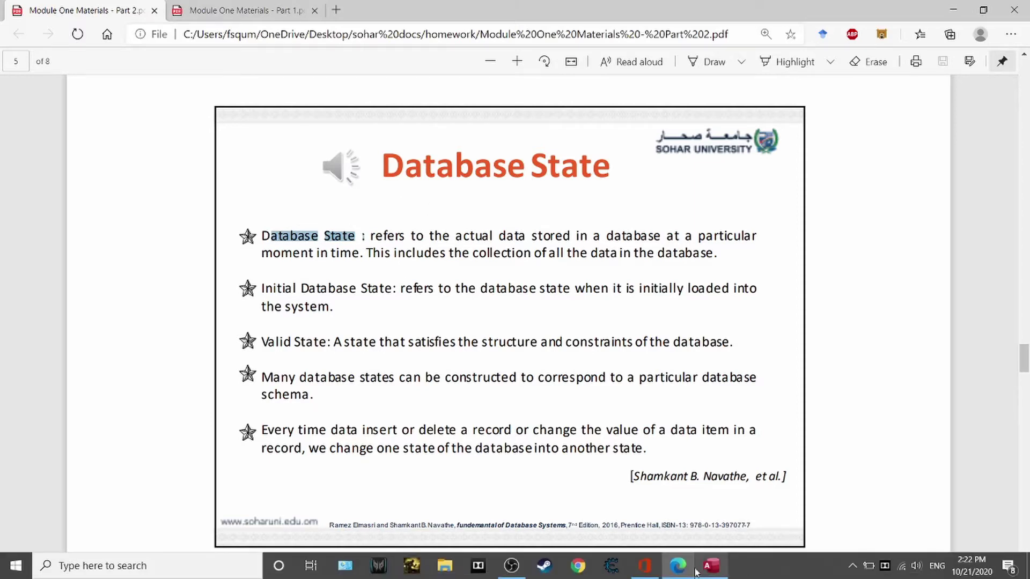
- Switch back to Access and open Table1 in Design View, saving the table as student
click(712, 566)
click(18, 79)
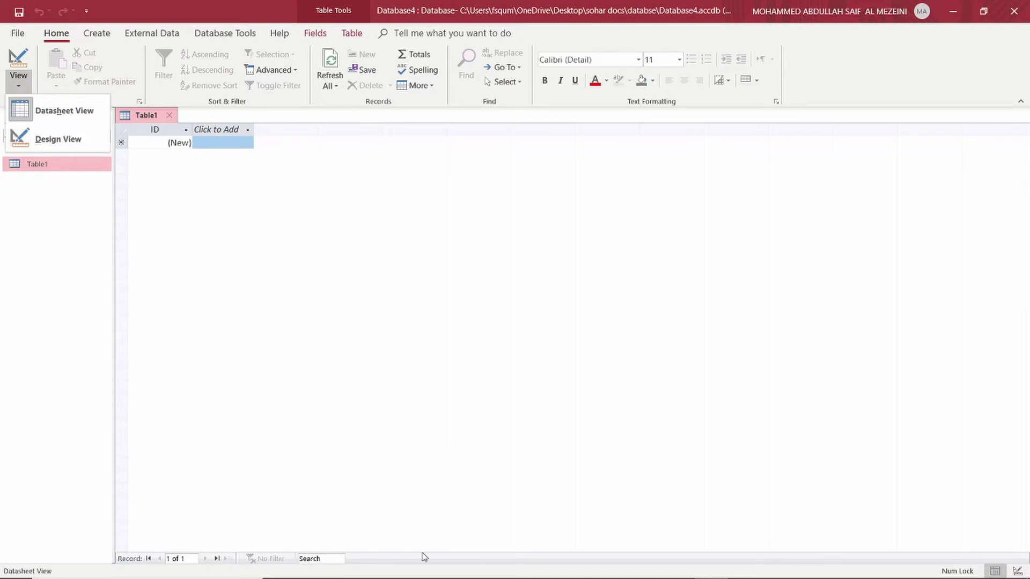
click(44, 141)
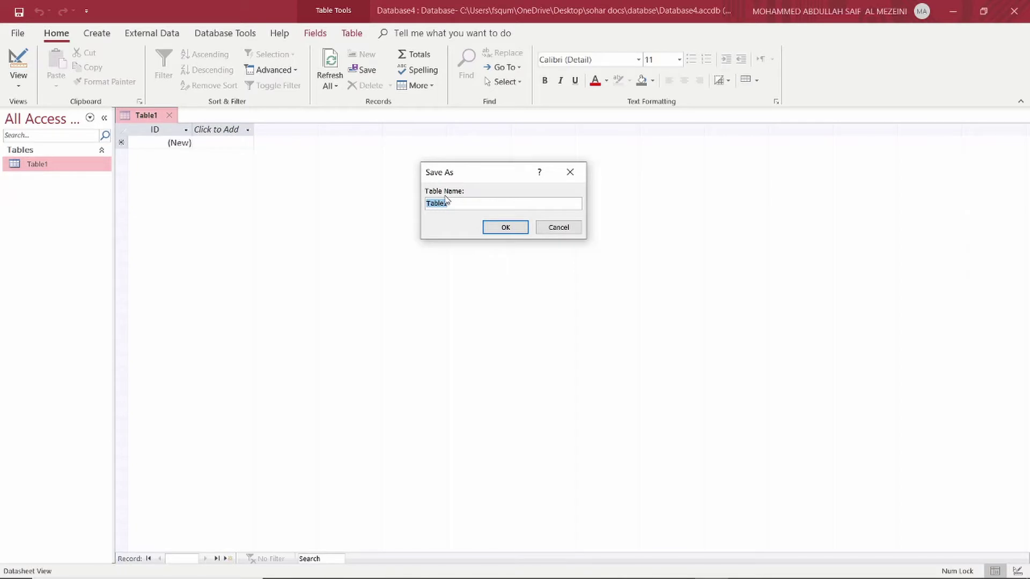
text(sturde)
click(439, 203)
text(=)
key(BackSpace)
key(BackSpace)
click(505, 228)
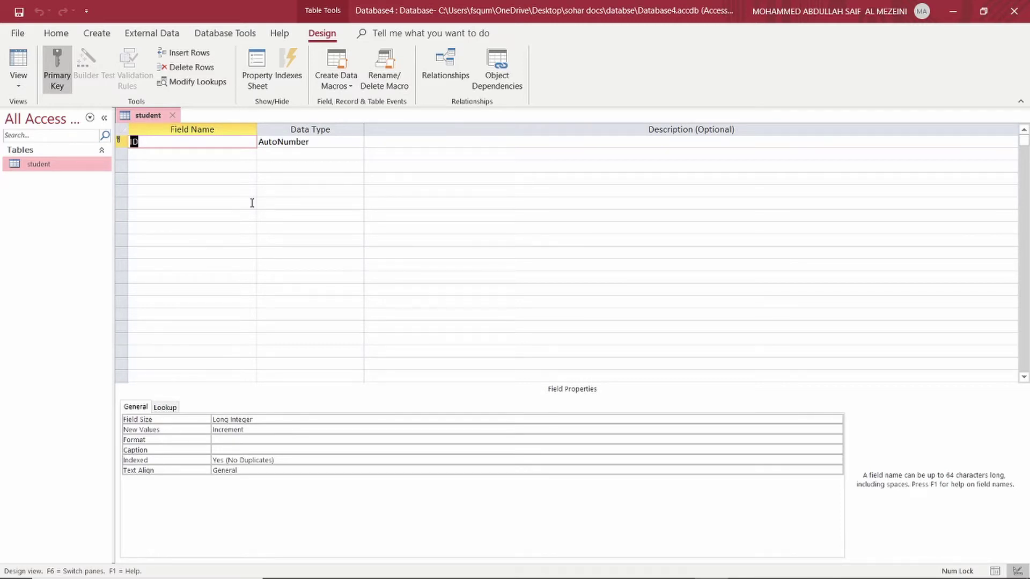
- Examine the "Conceptual data models" slide on page 3 of the Part 2 PDF in Edge and return to Access
mouse_move(524, 577)
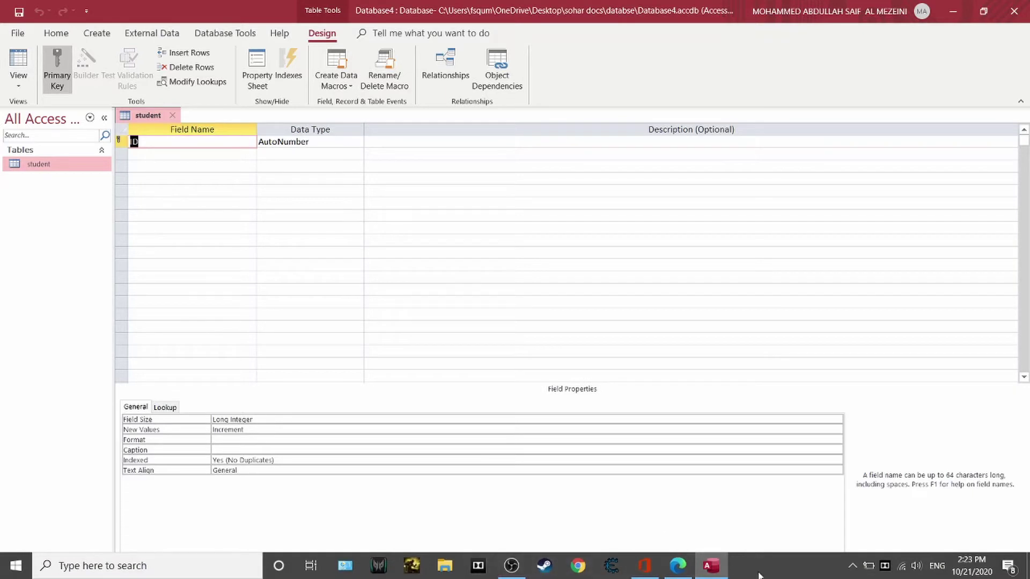
click(512, 567)
click(525, 568)
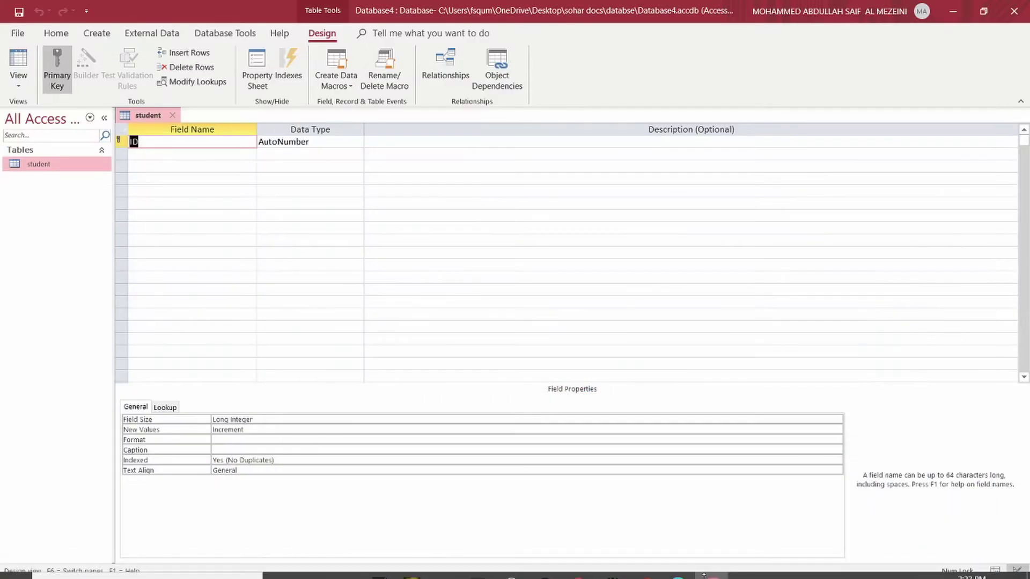
click(678, 566)
scroll(433, 240, up, 15)
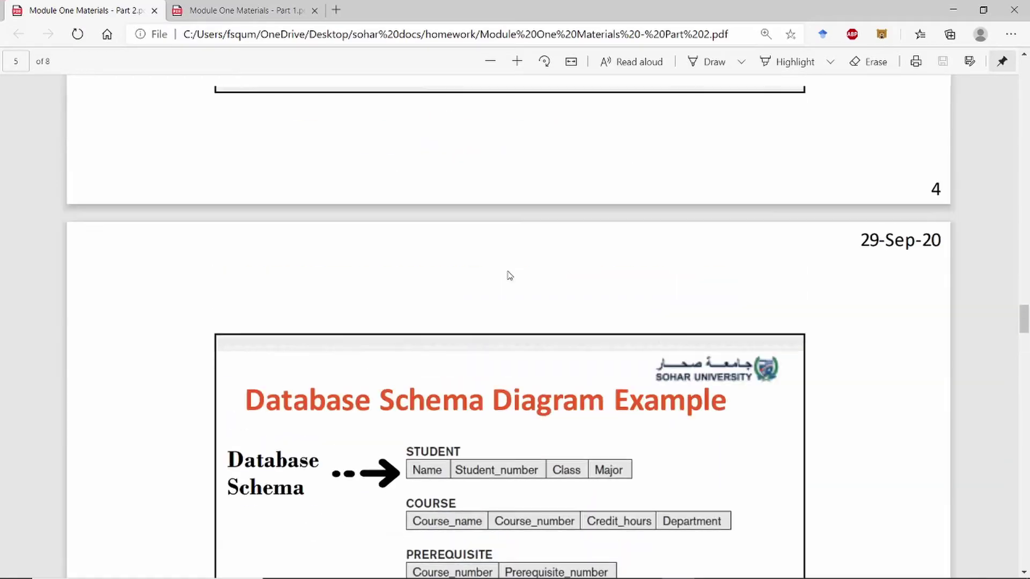
scroll(439, 294, up, 10)
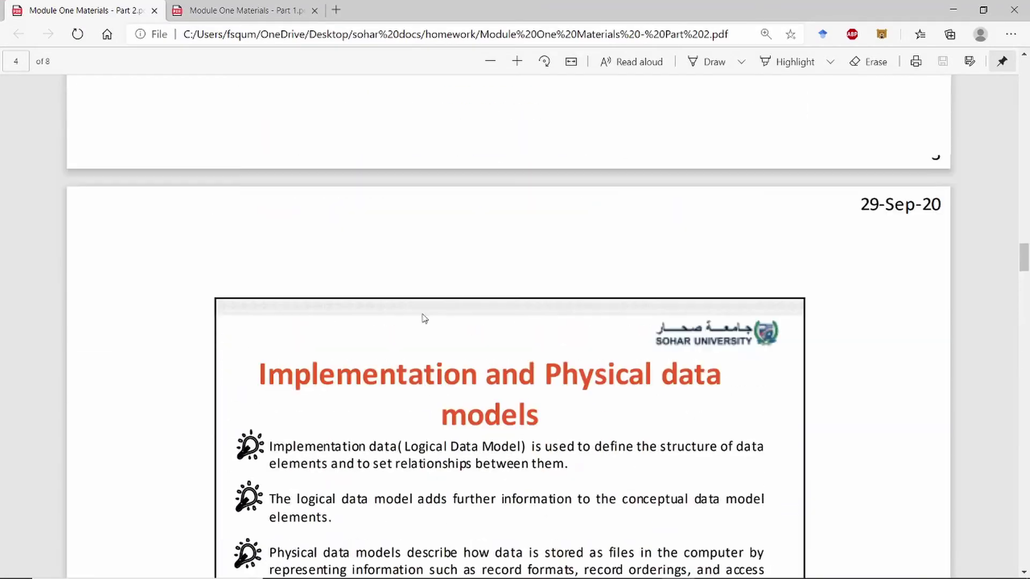
scroll(495, 267, up, 8)
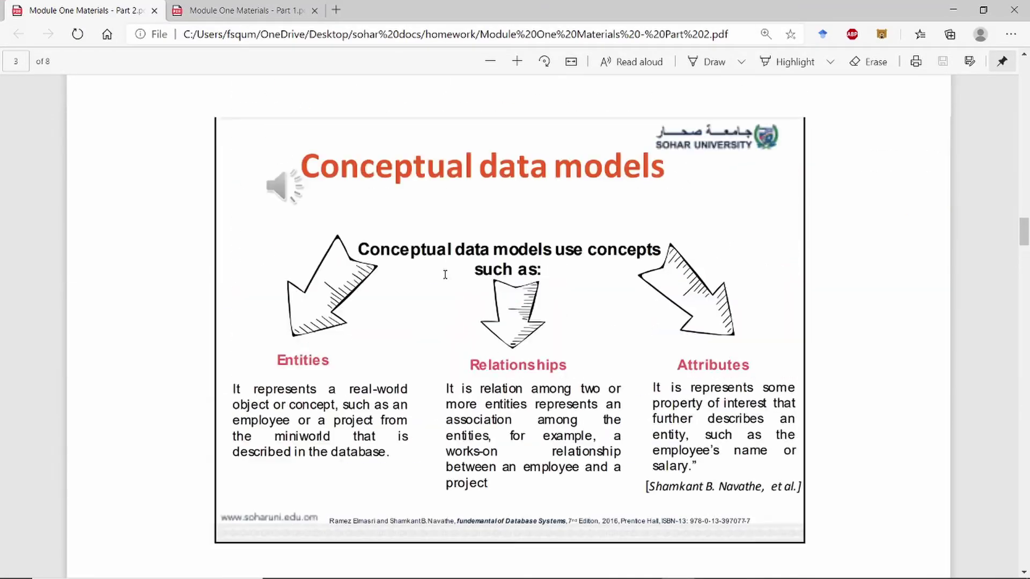
scroll(446, 274, up, 1)
drag(302, 249, 479, 252)
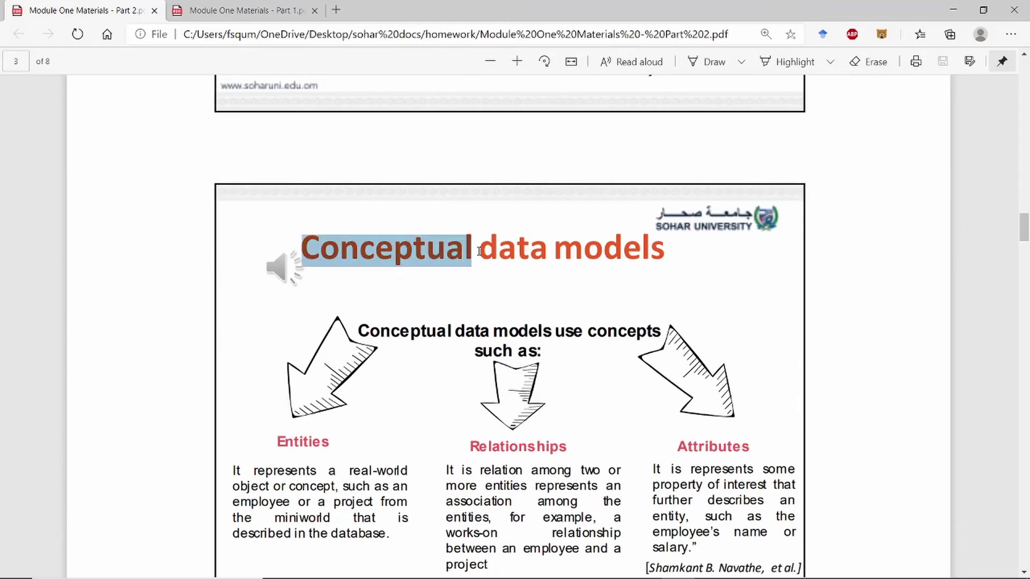
click(587, 291)
scroll(586, 292, down, 2)
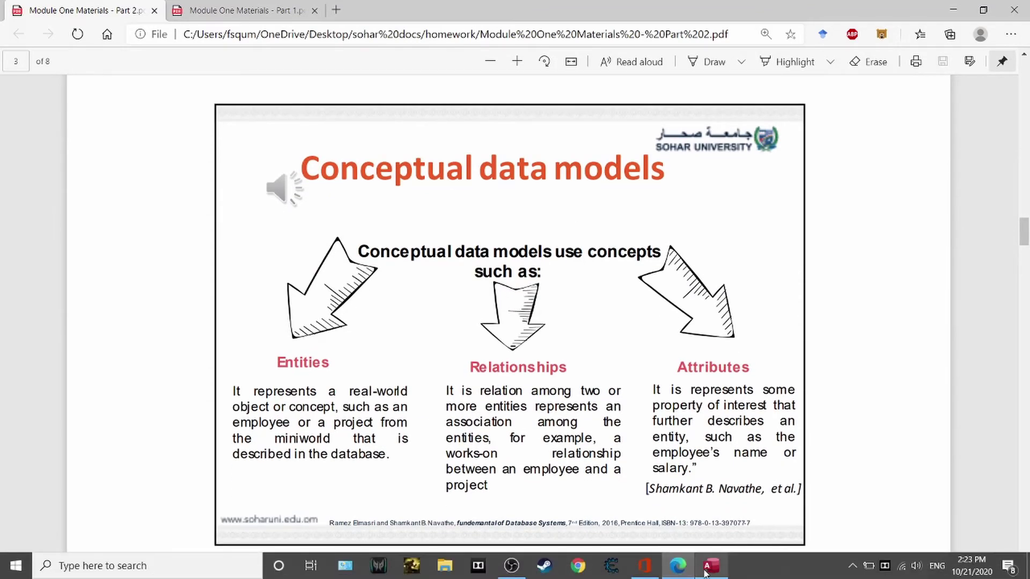
click(708, 567)
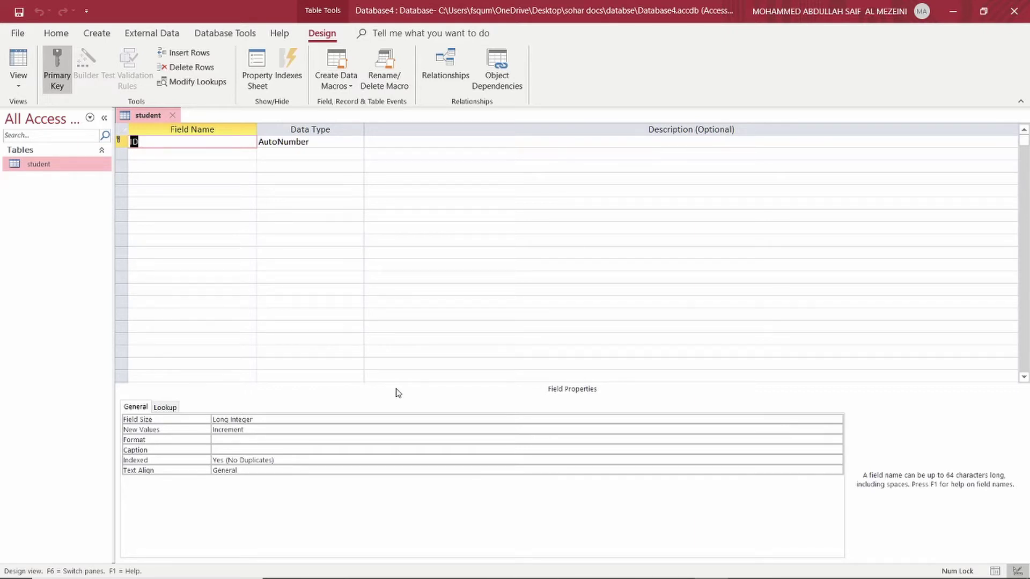
- Open the Access options, check each part of the default database folder path, and close the options without changes
click(18, 32)
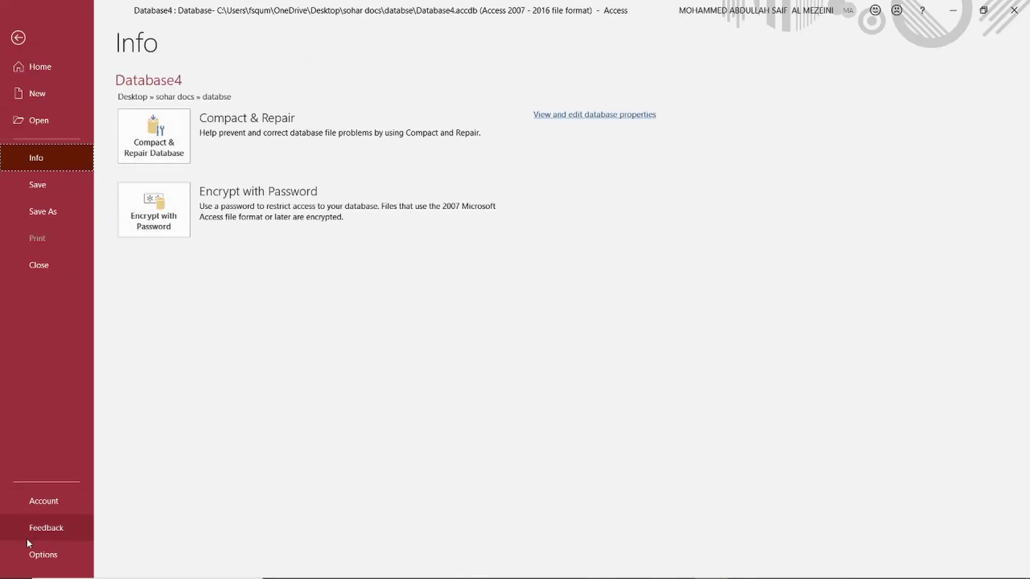
click(39, 555)
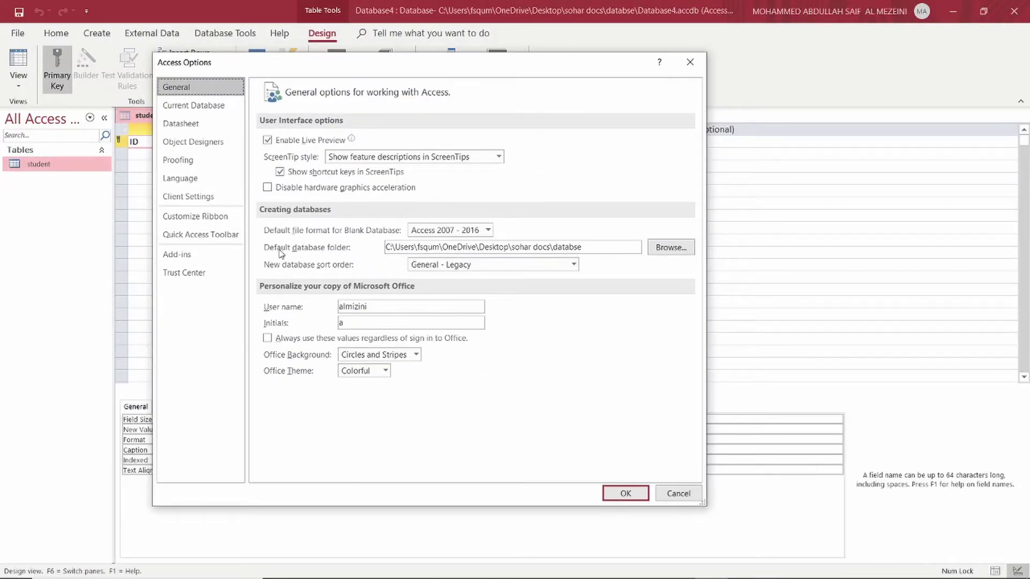
drag(580, 244, 396, 248)
click(387, 248)
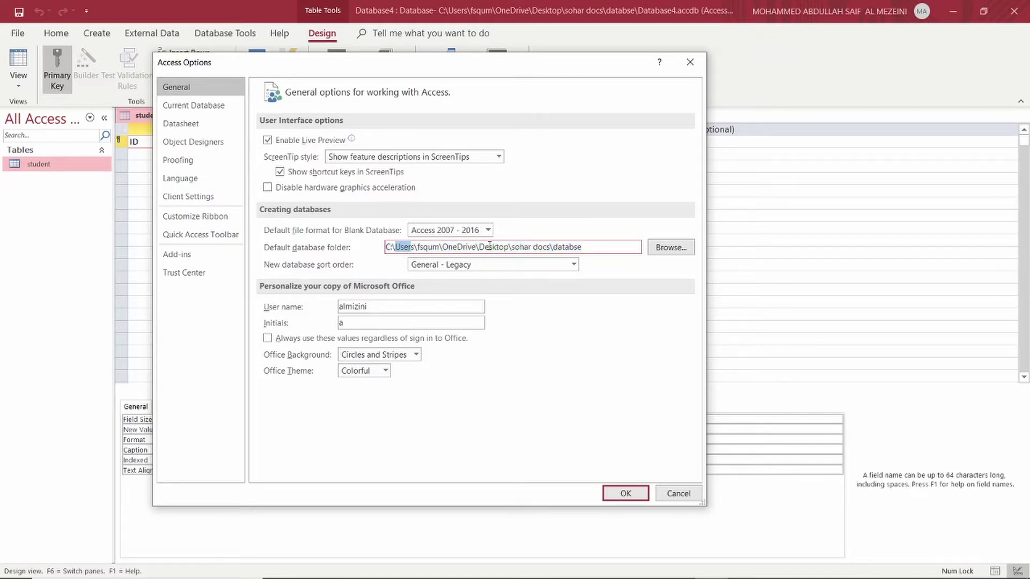
click(429, 248)
drag(508, 248, 476, 247)
drag(550, 247, 507, 248)
click(581, 247)
drag(582, 246, 385, 244)
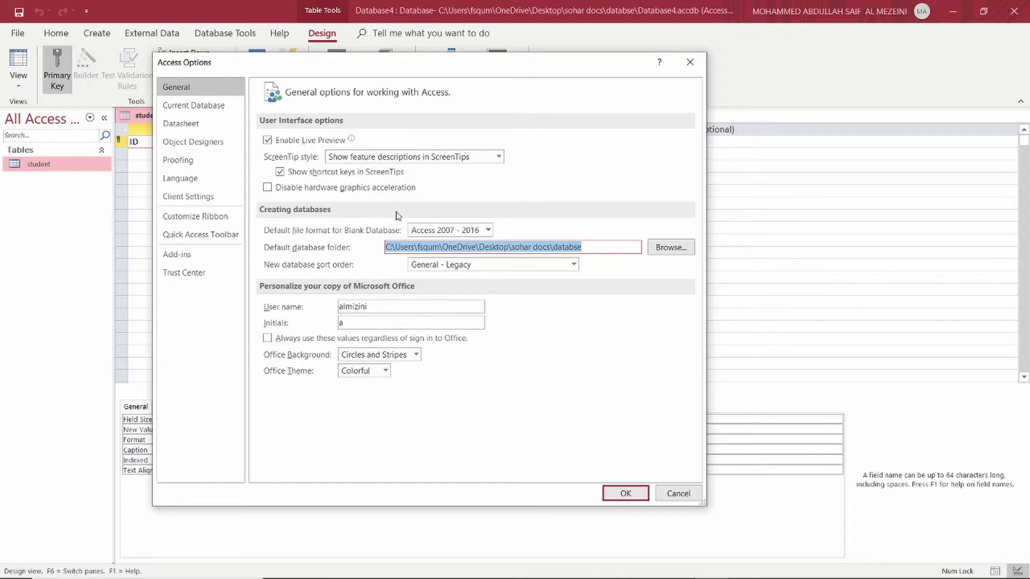
click(697, 64)
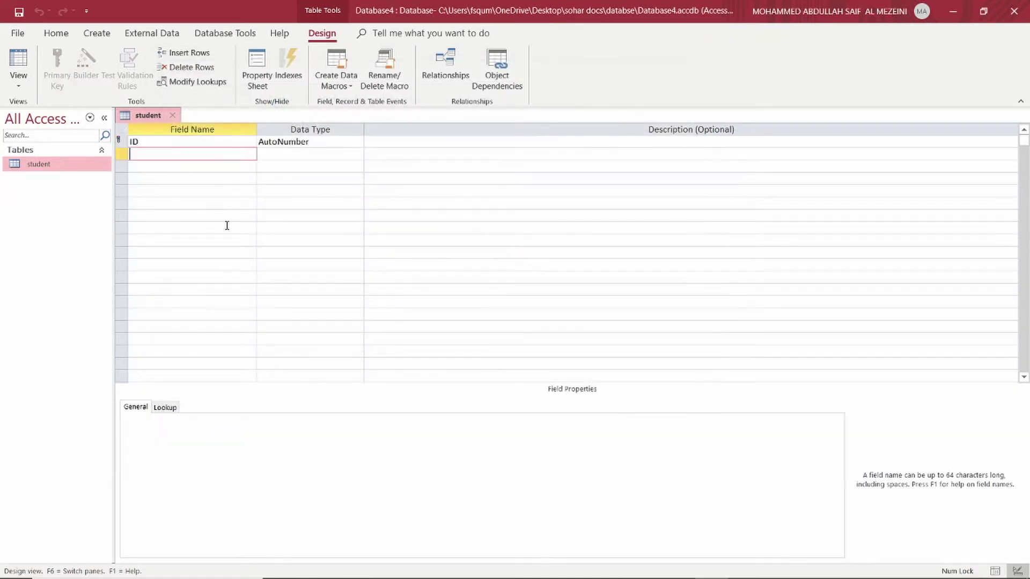
mouse_move(698, 577)
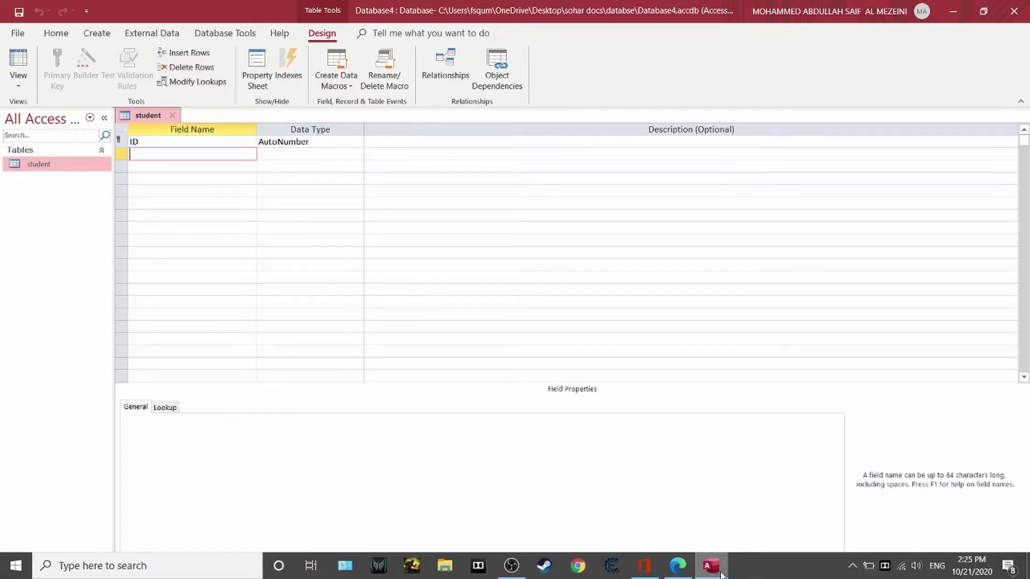
mouse_move(644, 563)
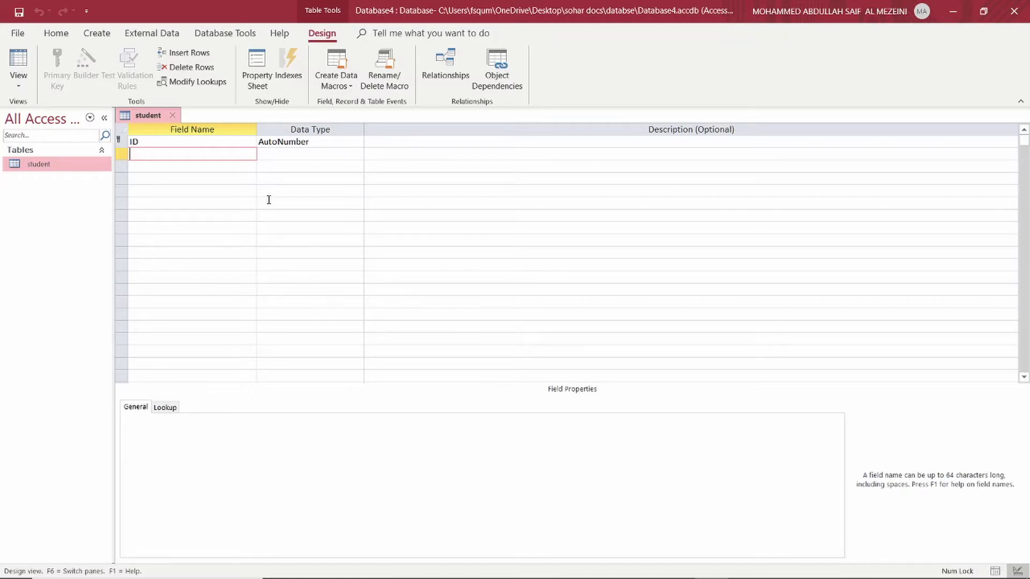
- Switch to Edge, examine the Entities and Relationships definitions on the "Conceptual data models" slide, and return to Access
click(678, 572)
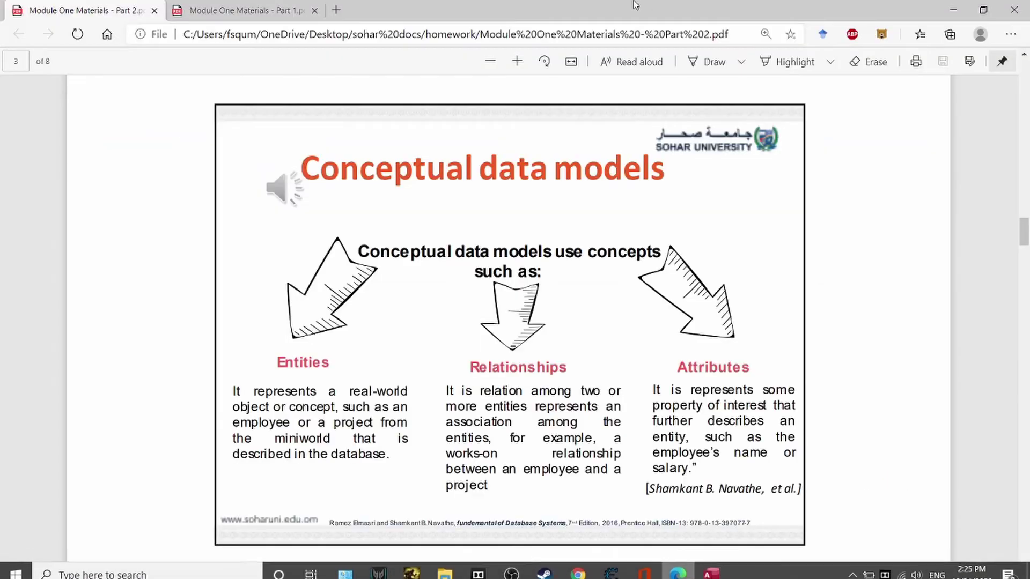
scroll(405, 354, up, 3)
scroll(405, 354, down, 5)
scroll(405, 354, up, 2)
mouse_move(277, 283)
mouse_down()
mouse_move(343, 282)
mouse_move(271, 277)
mouse_up()
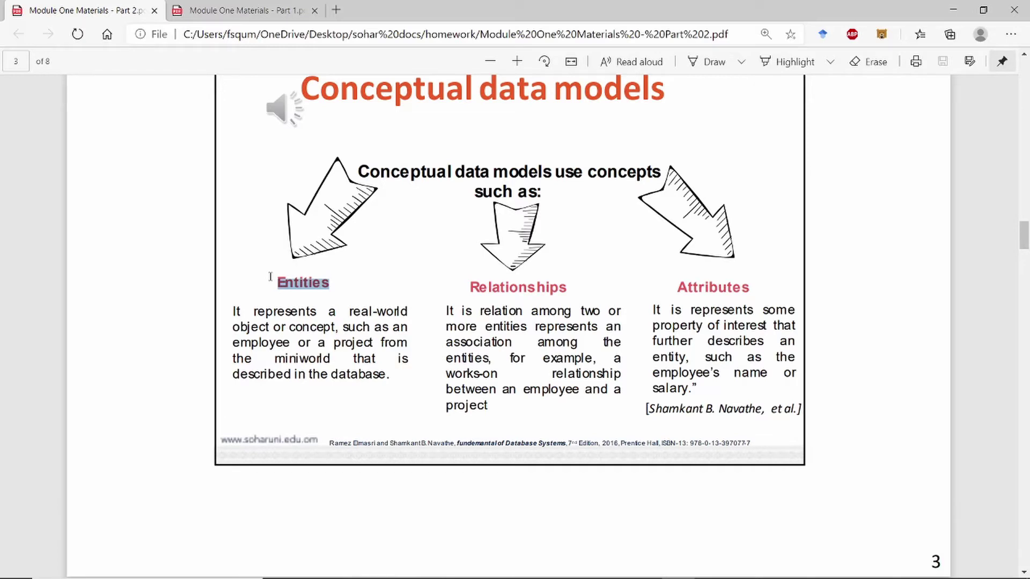
click(408, 330)
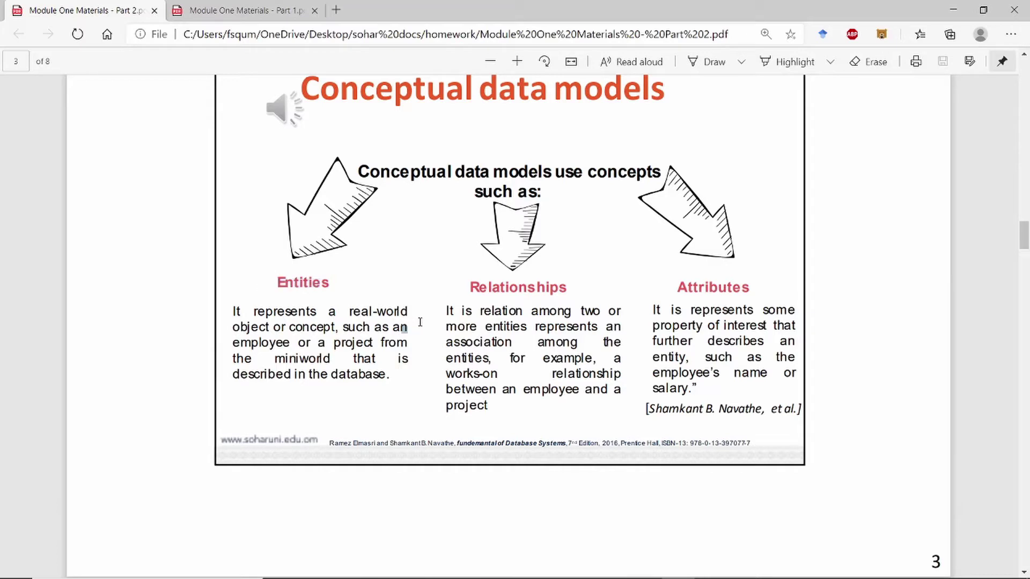
drag(580, 290, 472, 290)
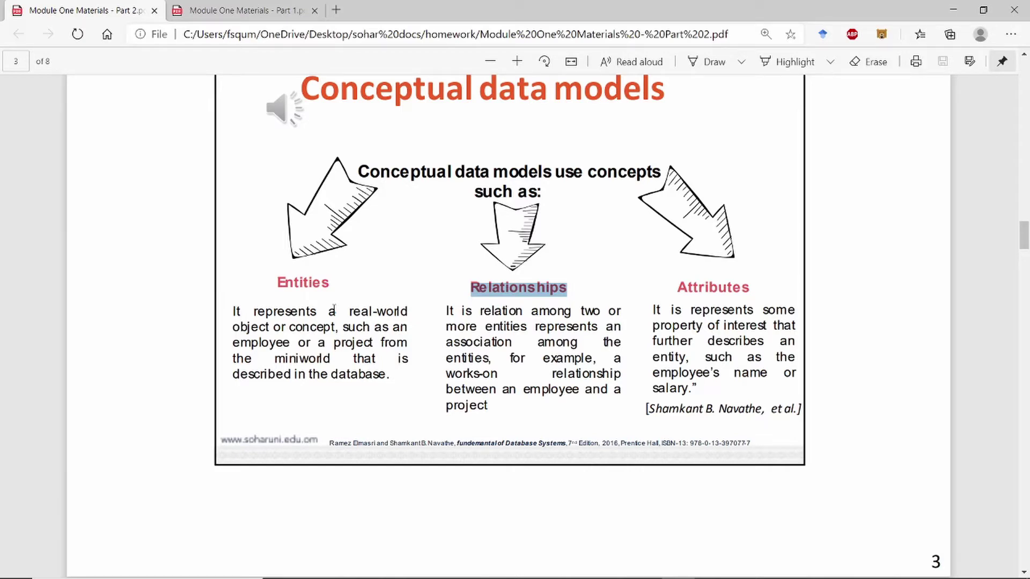
click(712, 566)
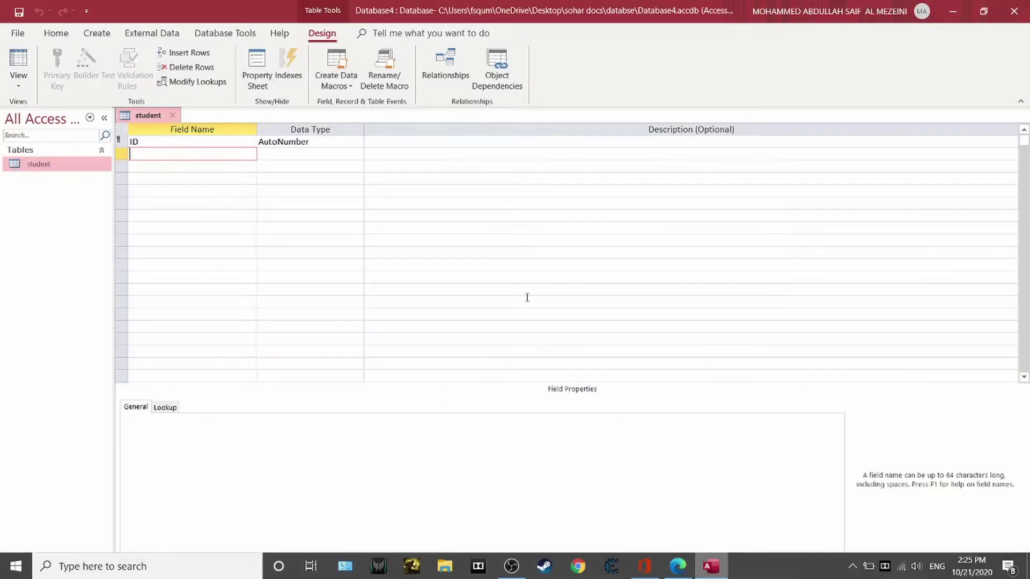
double_click(148, 142)
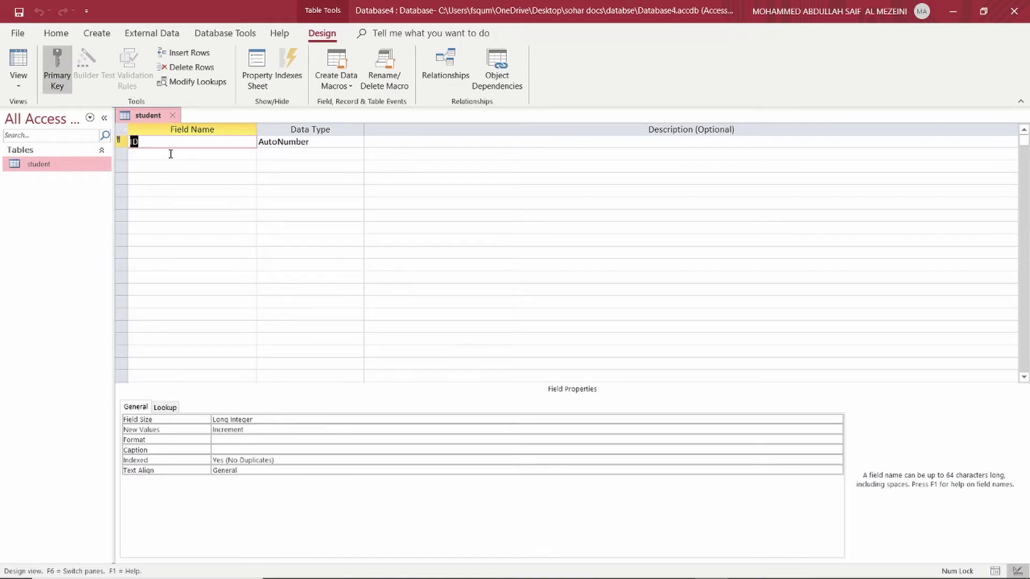
click(140, 154)
click(141, 166)
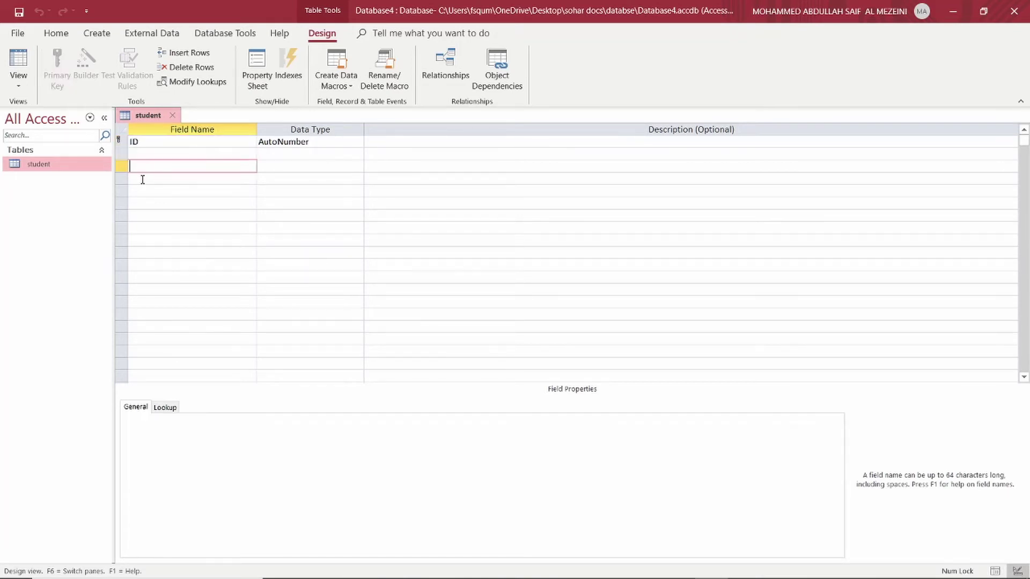
click(141, 179)
click(144, 190)
click(148, 178)
click(153, 155)
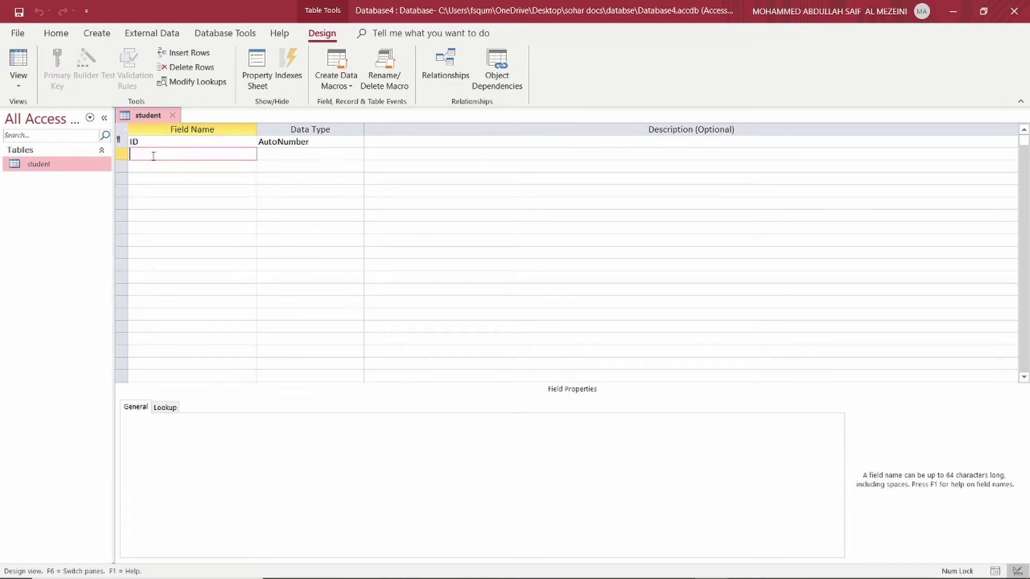
click(141, 165)
click(159, 156)
click(148, 167)
click(171, 156)
click(168, 168)
click(168, 179)
click(171, 155)
click(668, 564)
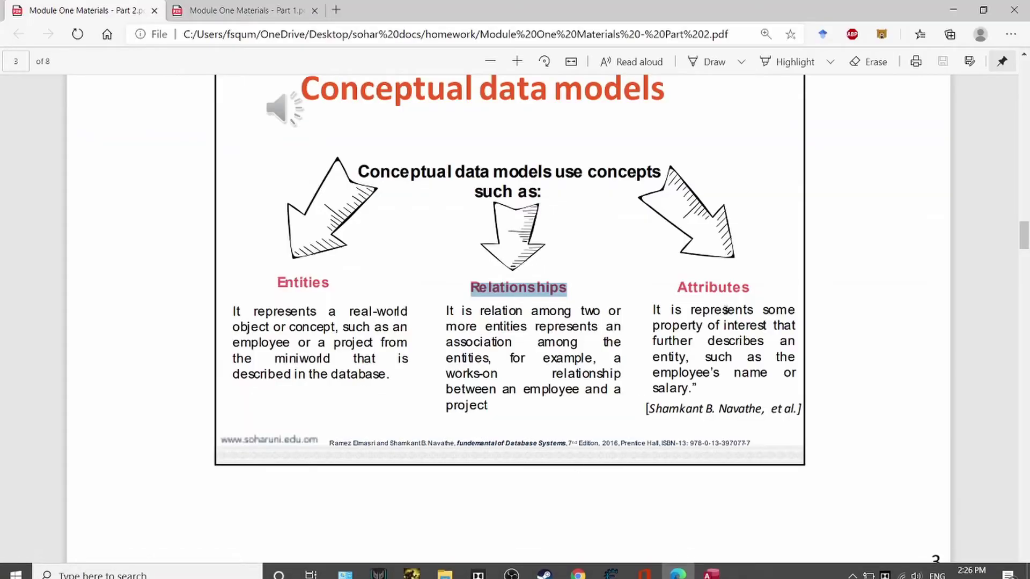
click(711, 566)
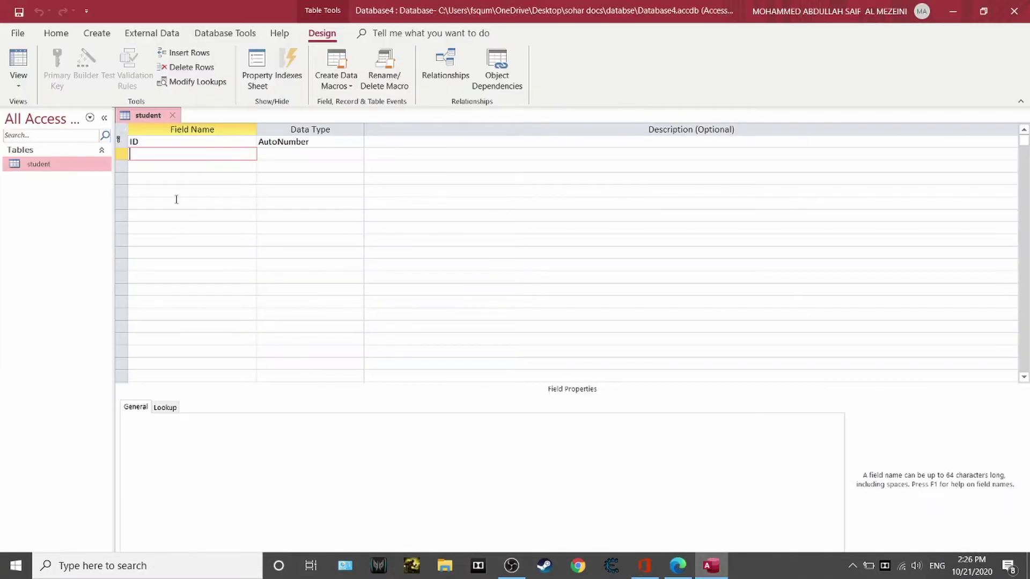
drag(154, 114, 149, 116)
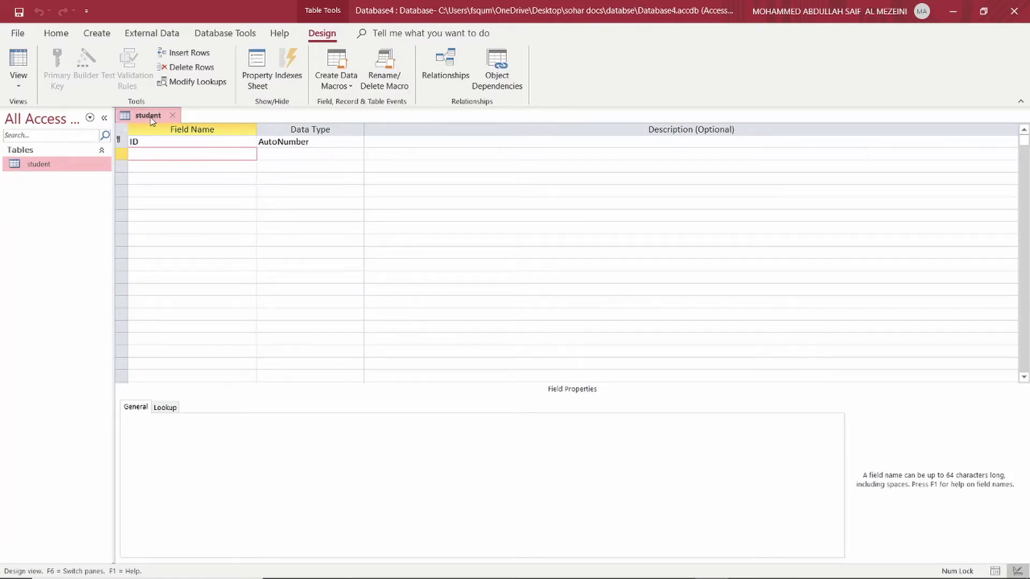
- Examine the ID field's name, AutoNumber data type and field properties in the student table's design
drag(311, 143, 263, 143)
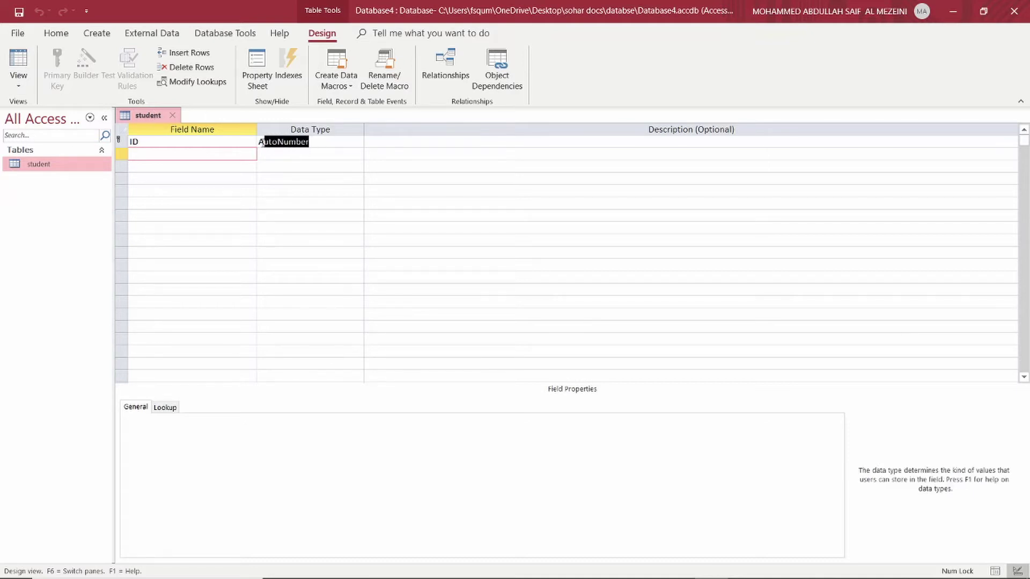
click(297, 143)
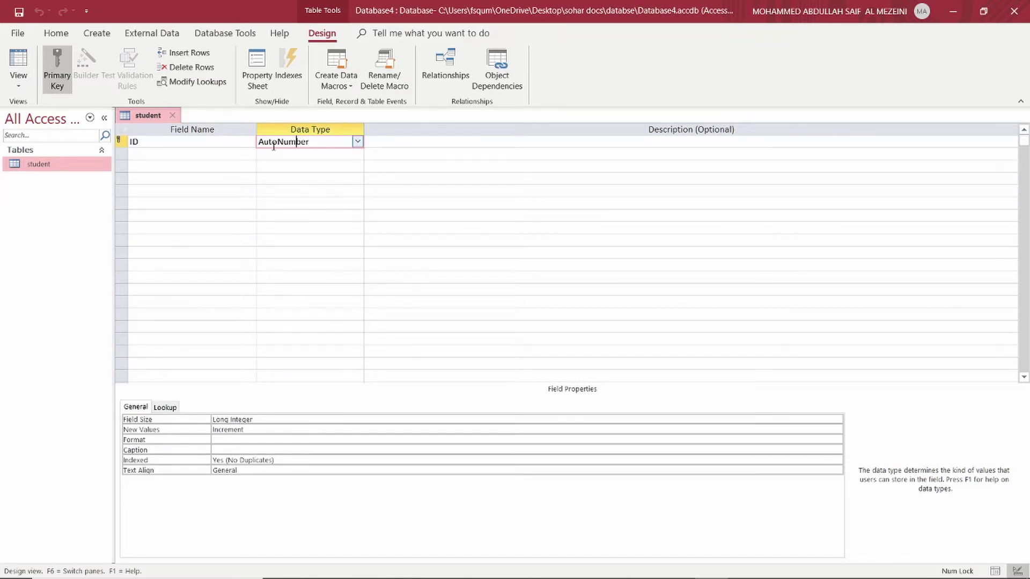
click(228, 141)
click(314, 142)
click(132, 142)
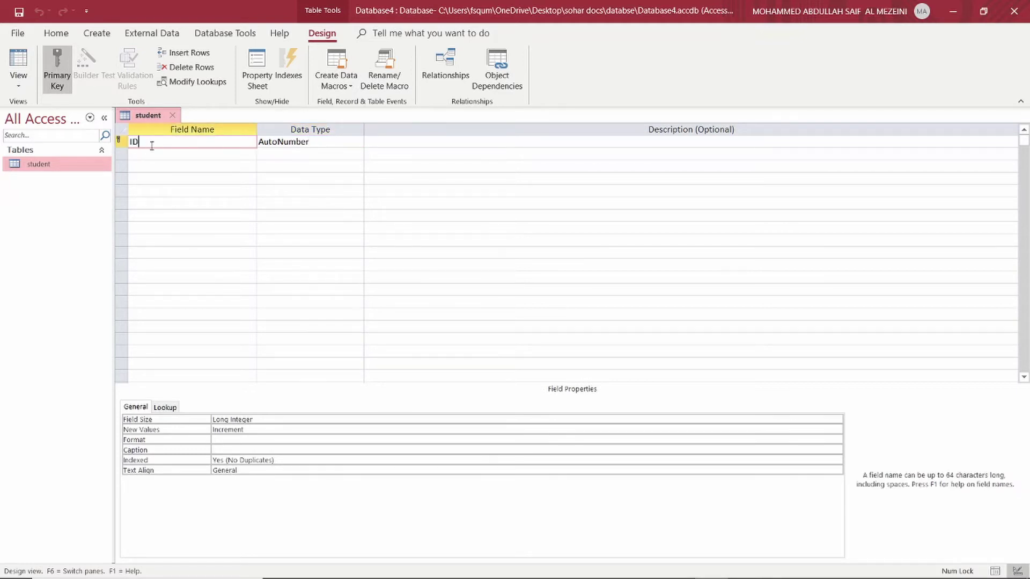
click(314, 142)
drag(315, 142, 253, 151)
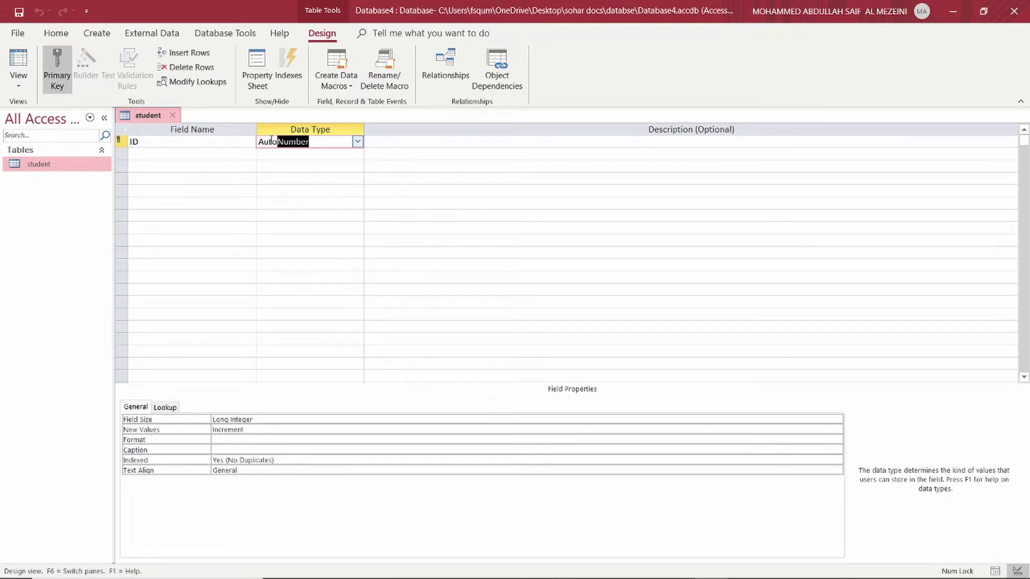
click(282, 164)
click(281, 178)
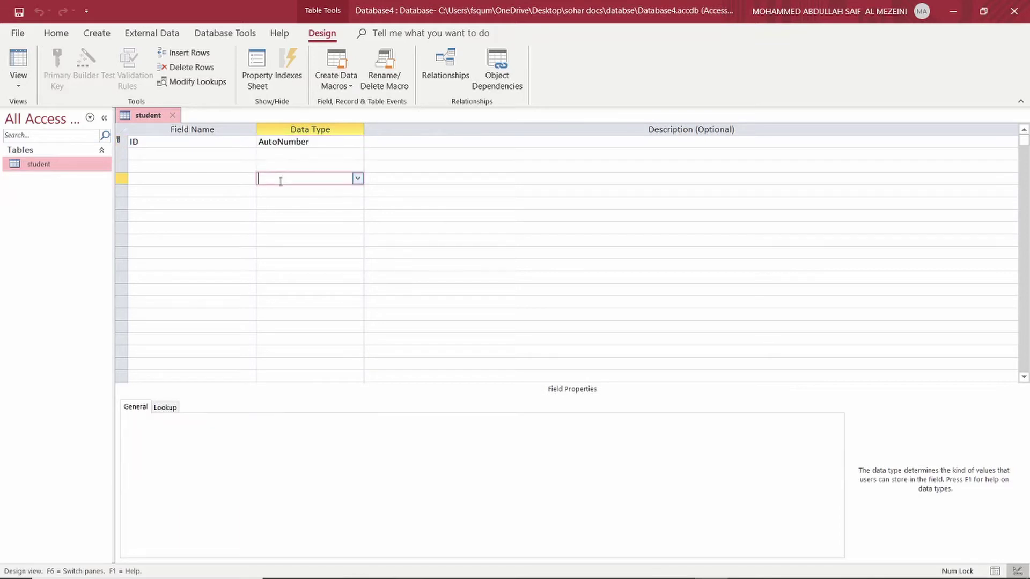
click(281, 191)
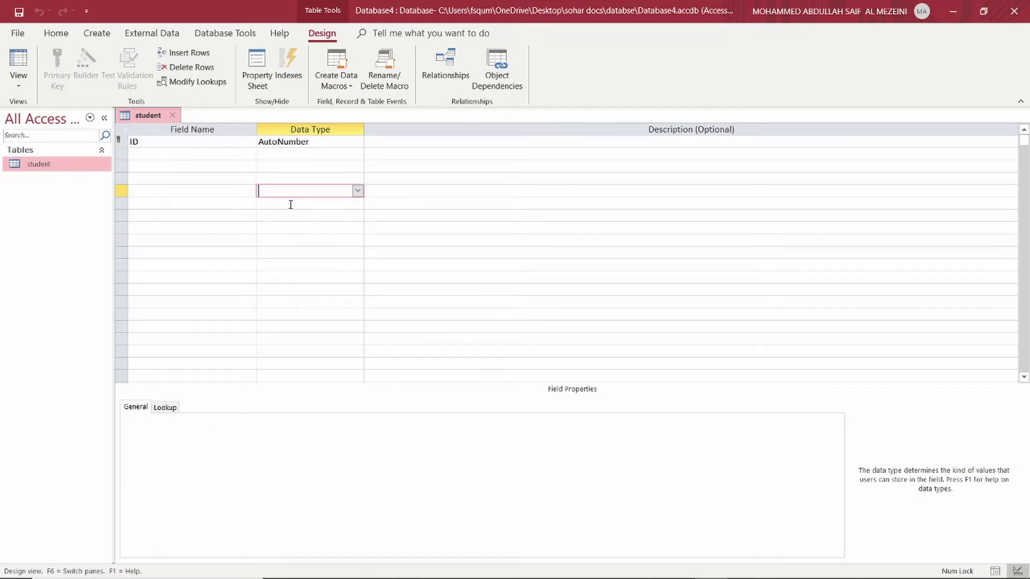
click(291, 142)
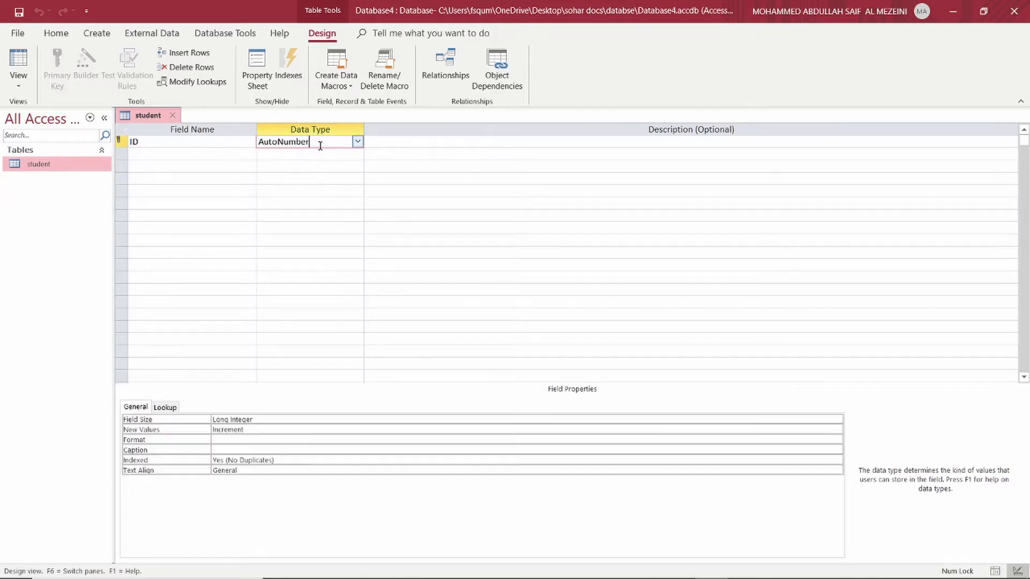
drag(311, 142, 260, 142)
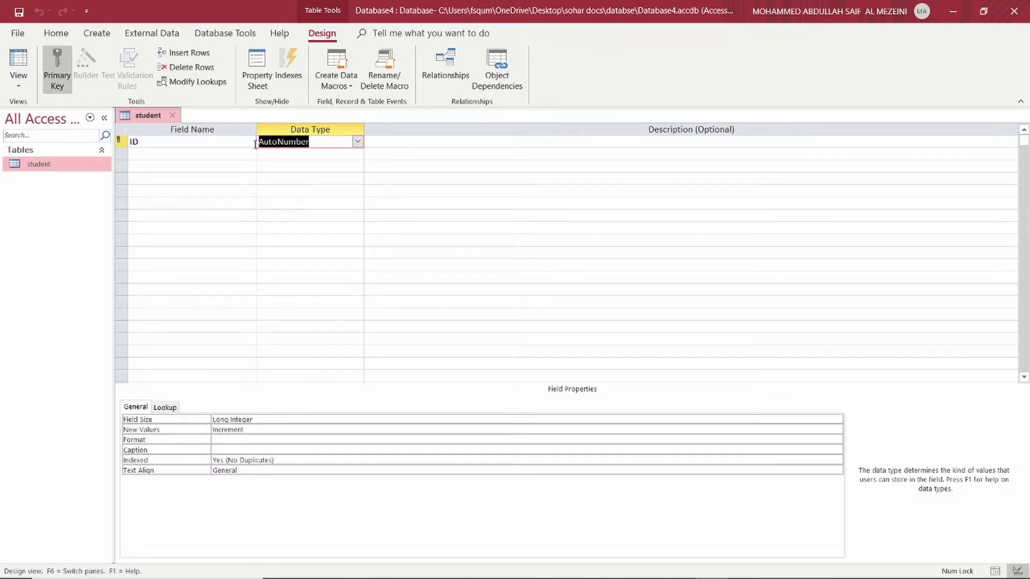
click(300, 155)
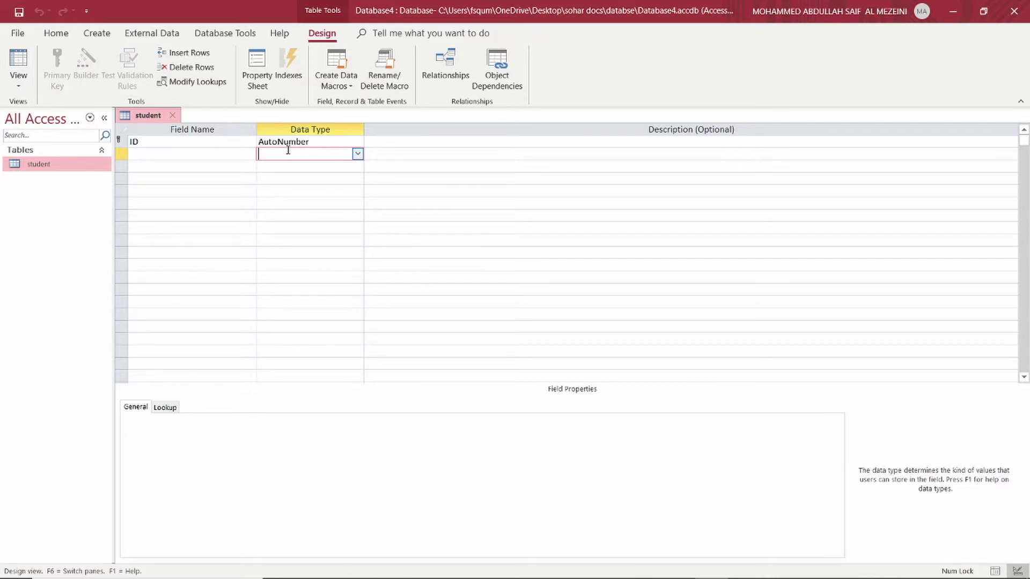
key(Up)
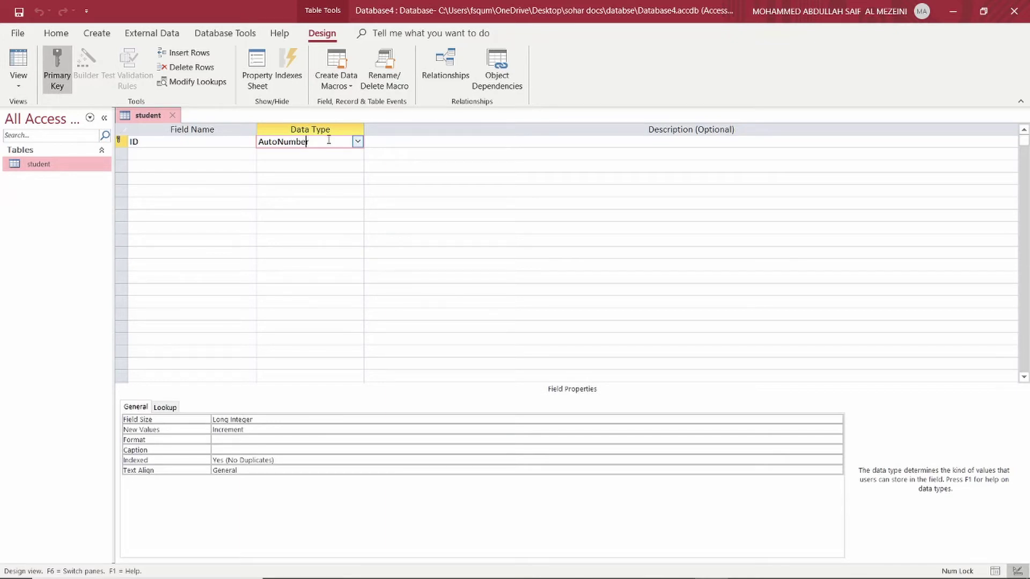
- Change the data type of the student table's ID field to Number
click(357, 142)
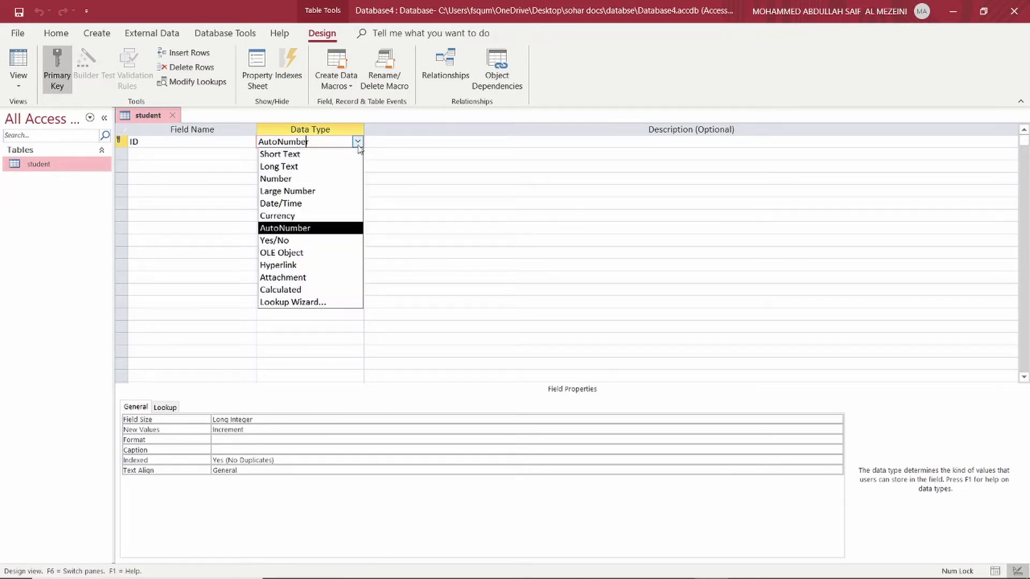
click(357, 142)
click(369, 142)
click(341, 143)
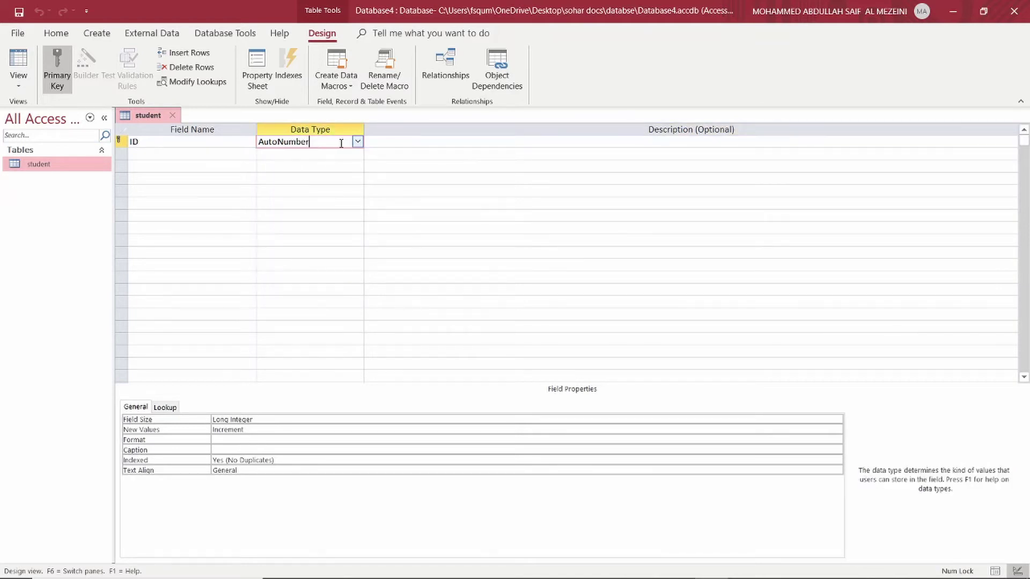
click(357, 141)
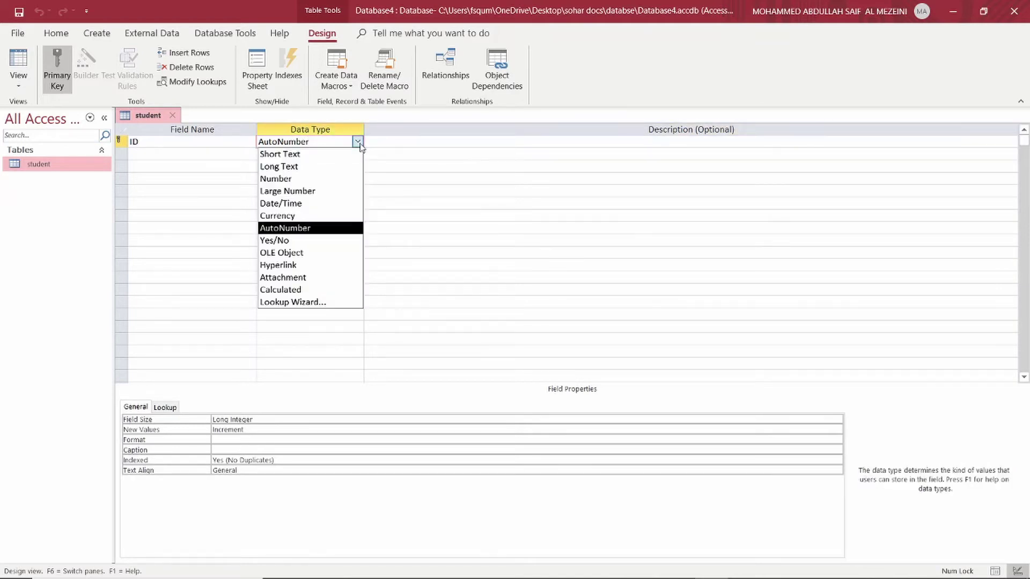
click(297, 181)
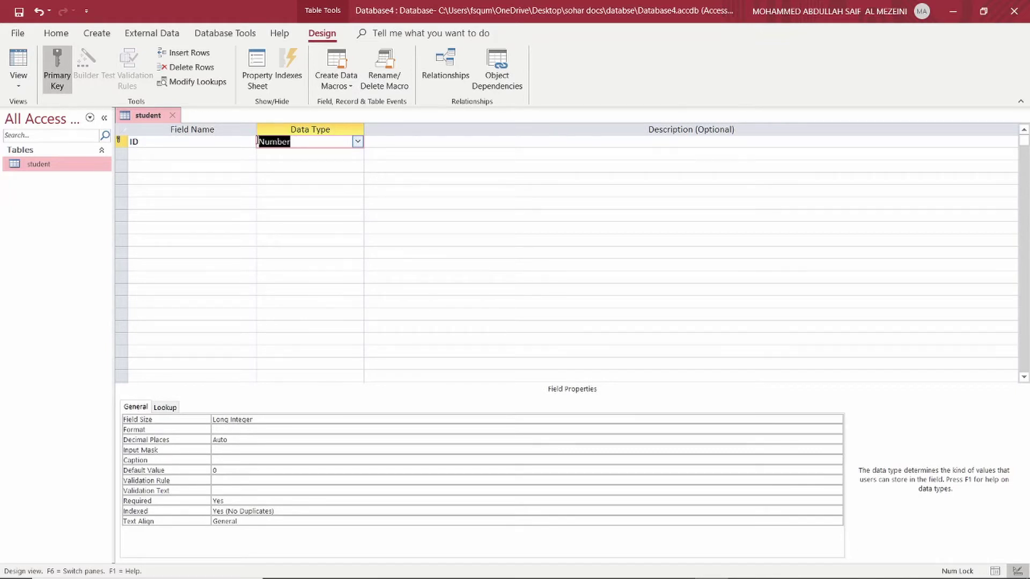
click(133, 141)
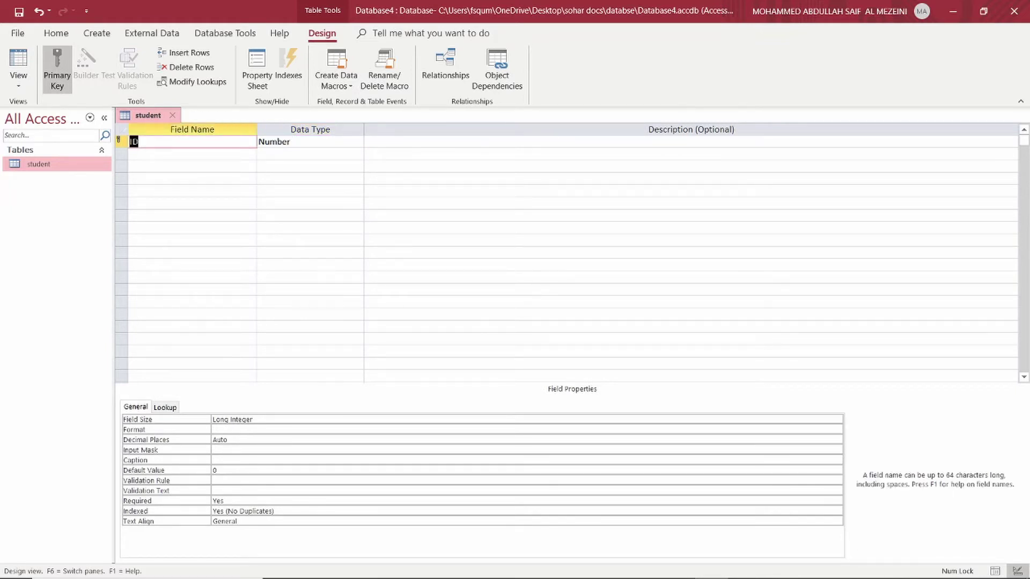
click(151, 154)
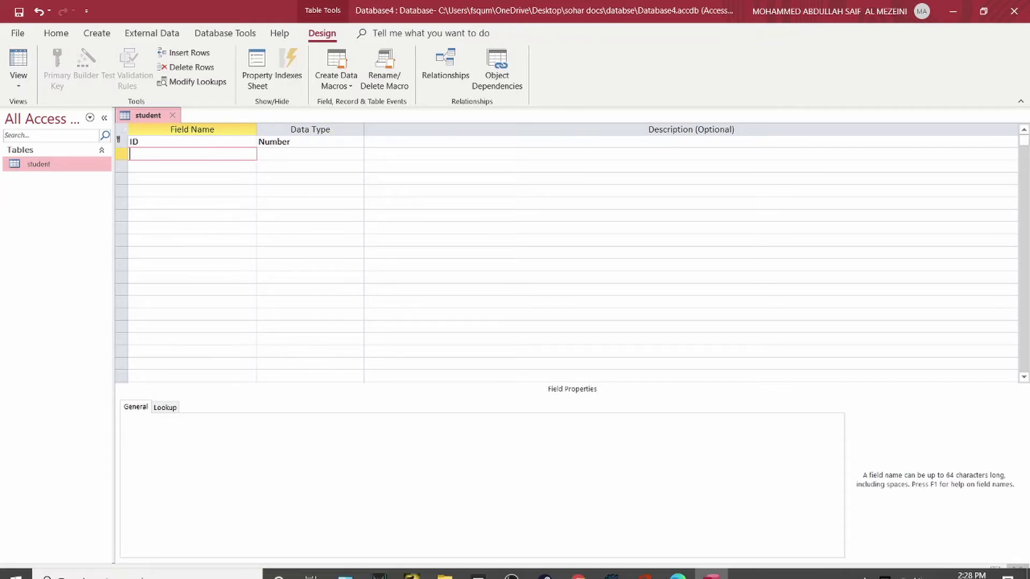
- Switch to Edge, check the Student table's attributes on the "Definition of Database" slide in the Part 1 PDF, and return to Access
click(678, 576)
scroll(493, 302, up, 5)
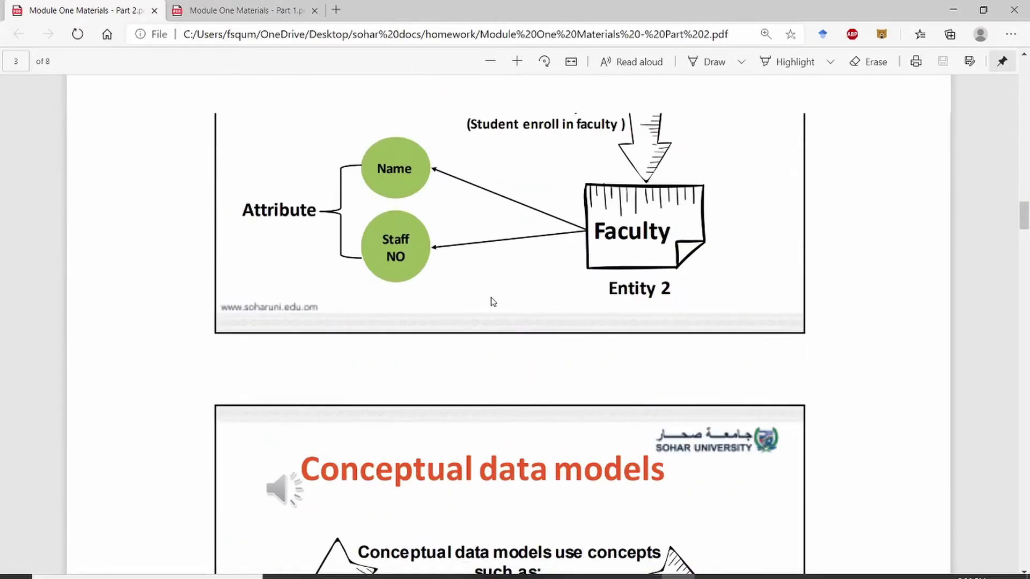
scroll(493, 302, up, 15)
key(ctrl+Tab)
scroll(698, 280, down, 5)
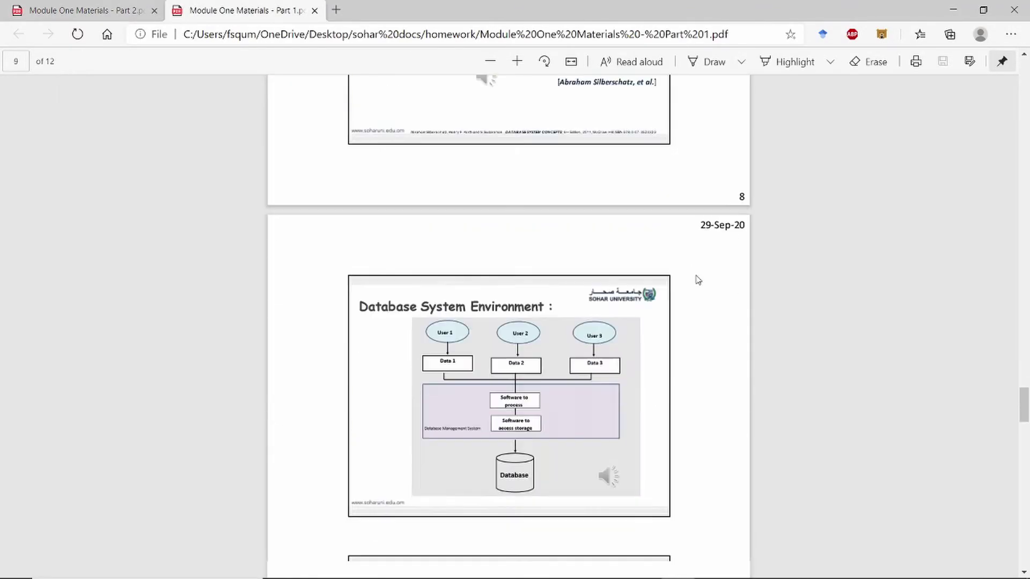
scroll(660, 285, down, 10)
scroll(706, 308, up, 15)
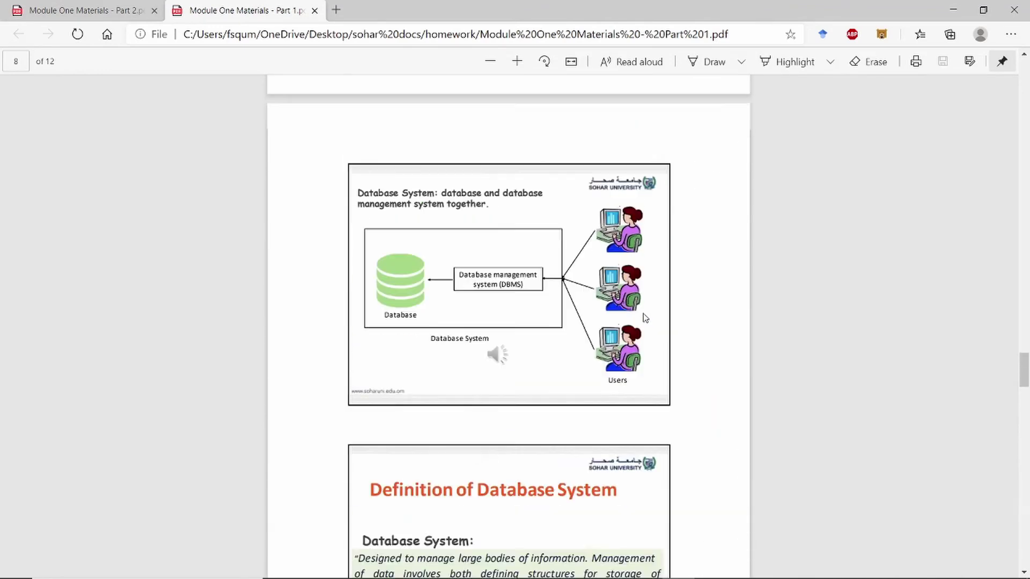
scroll(645, 317, up, 15)
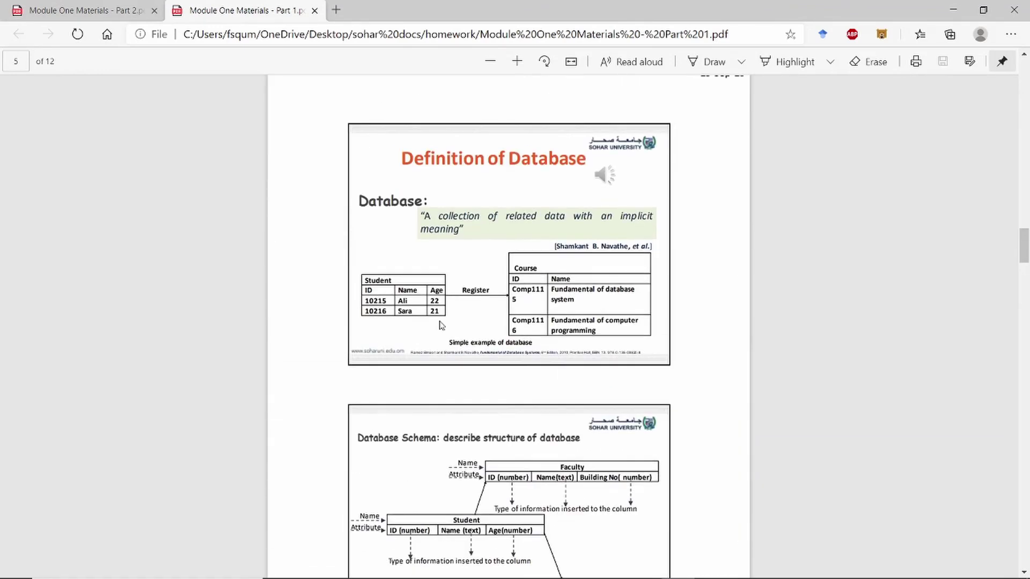
drag(365, 290, 399, 290)
key(ctrl+Tab)
click(285, 12)
key(alt+Tab)
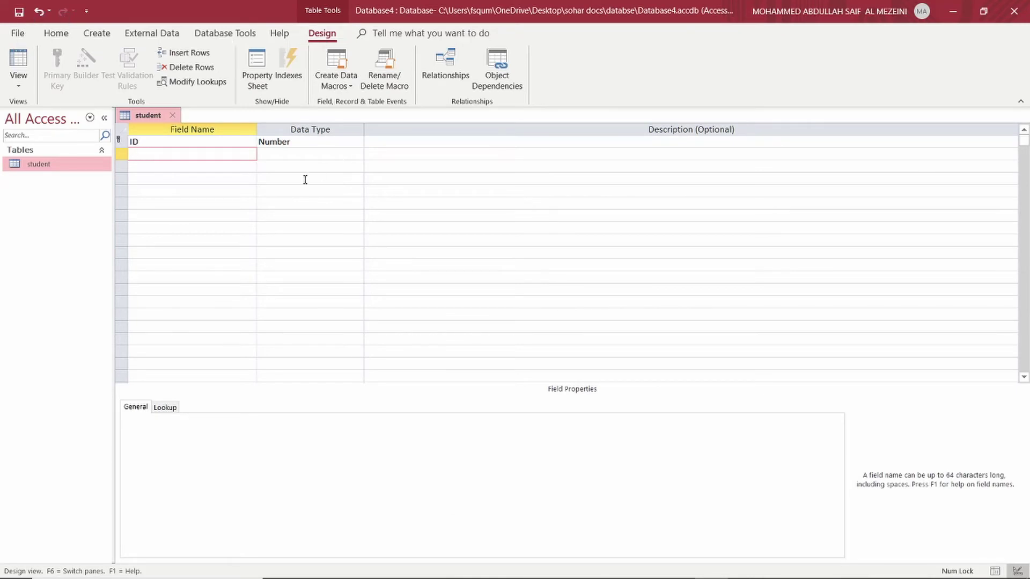
- Add a second field called name to the student table as Short Text, accepting the reserved word
text(nam)
key(BackSpace)
key(BackSpace)
key(Caps_Lock)
text(N)
key(Caps_Lock)
text(ame)
click(287, 159)
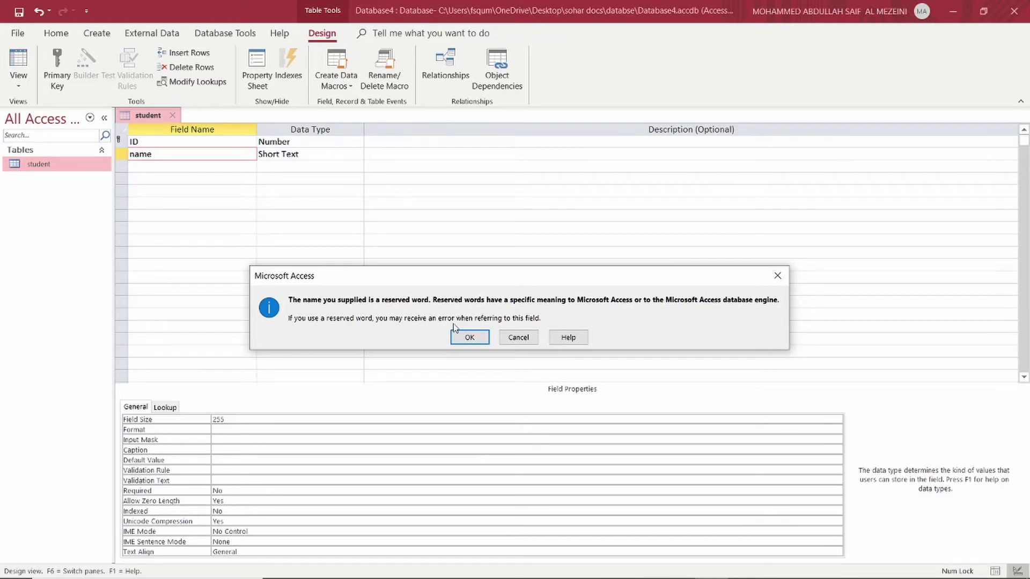
click(470, 338)
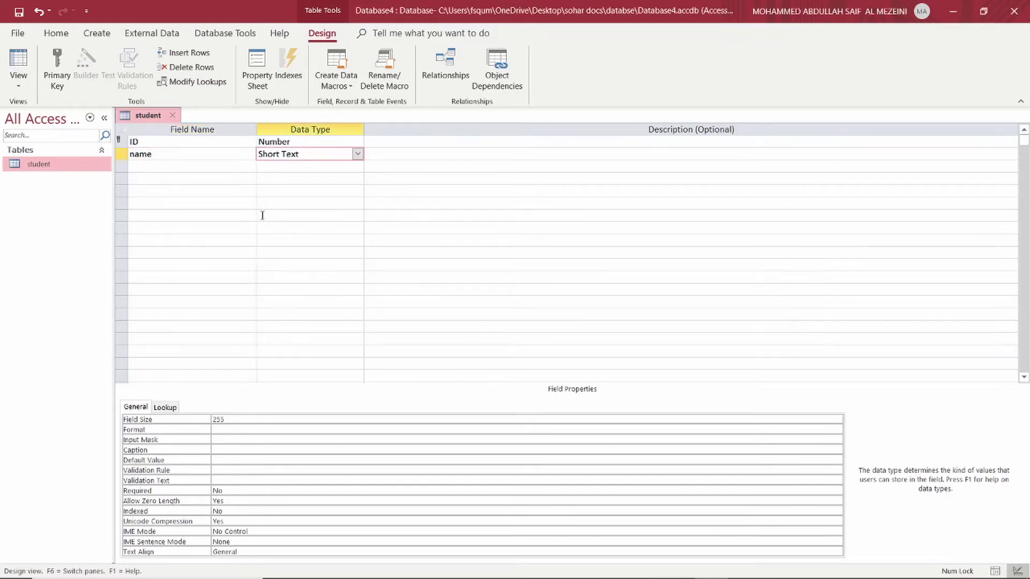
double_click(155, 153)
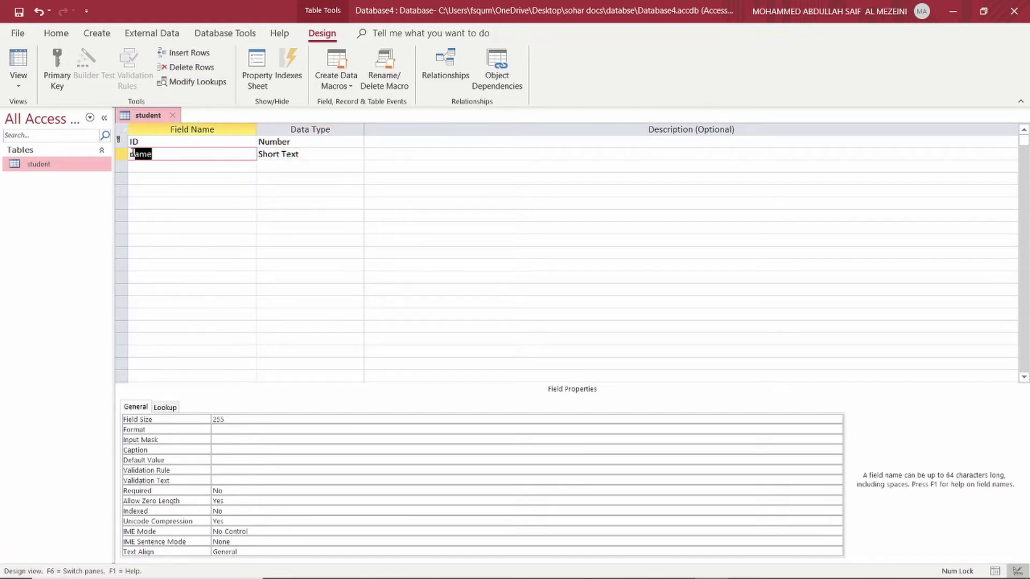
- Rename the student table's second field to student name, keeping it as Short Text
click(295, 155)
click(357, 154)
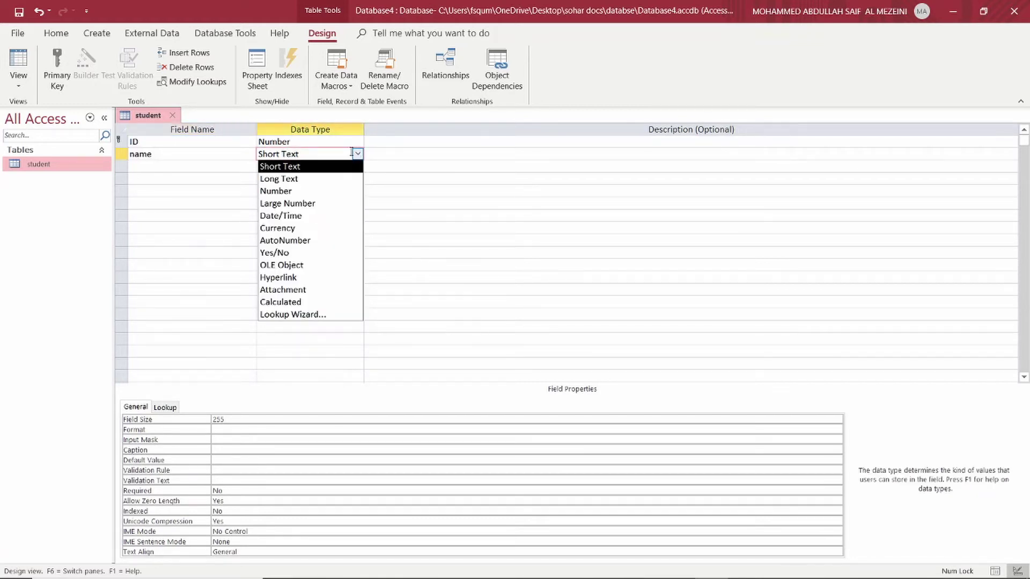
click(159, 147)
click(158, 155)
double_click(158, 155)
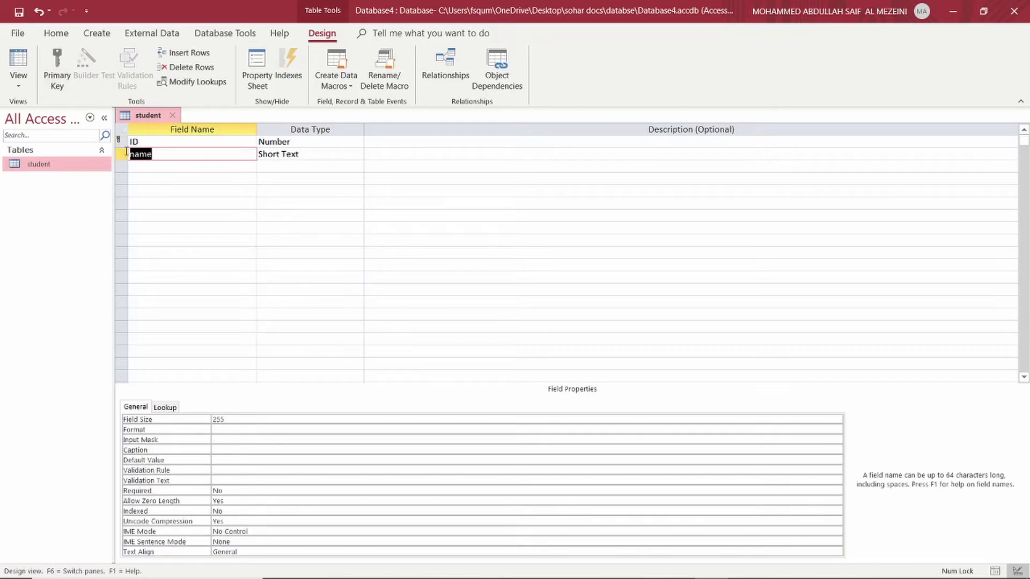
click(158, 156)
double_click(158, 155)
click(181, 156)
text(student)
click(264, 215)
- Examine the wording of the student name field and compare its data type with that of the ID field
click(207, 154)
mouse_move(184, 154)
mouse_down()
mouse_move(129, 154)
mouse_move(165, 161)
mouse_up()
click(179, 154)
click(337, 178)
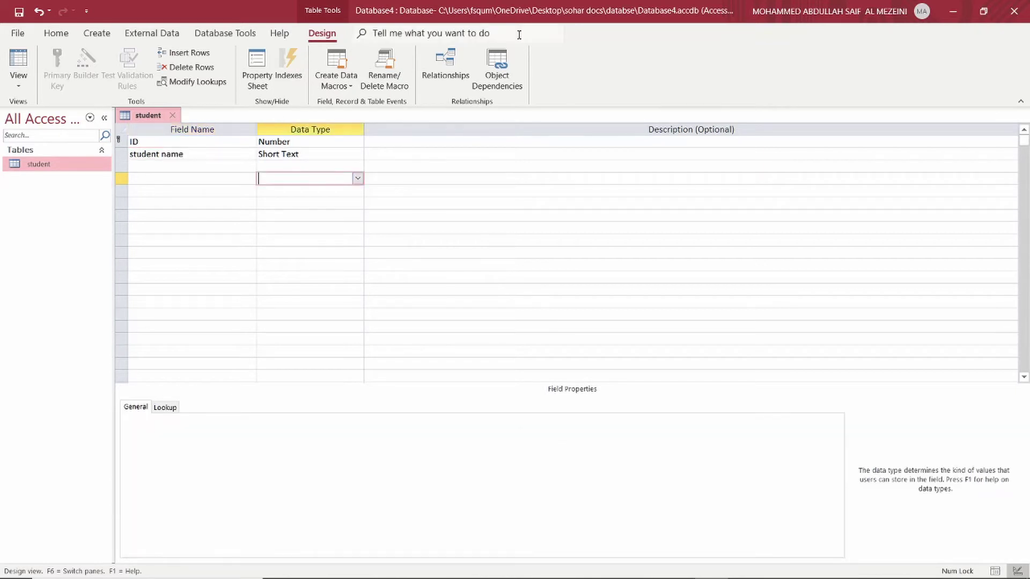
click(312, 154)
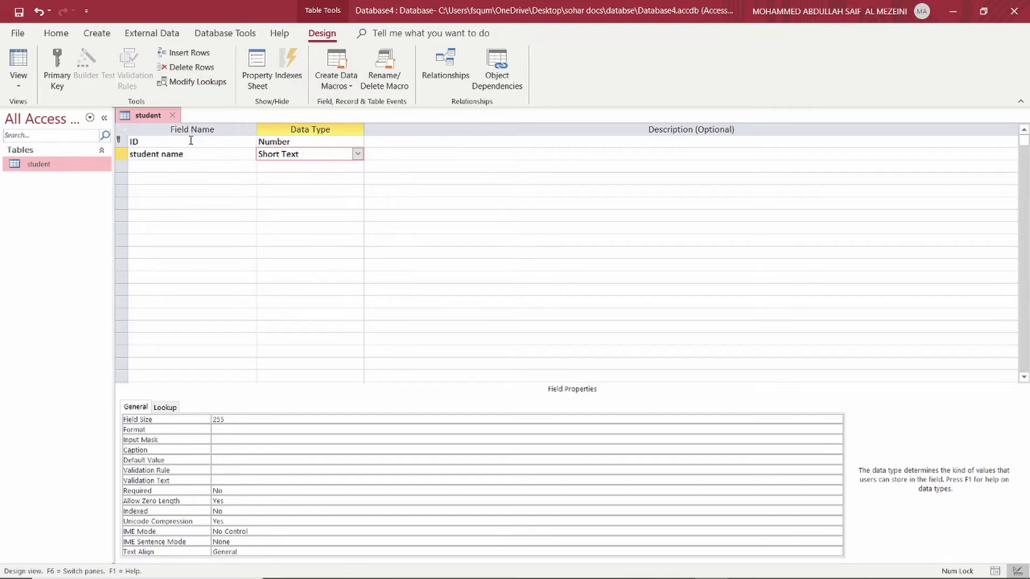
drag(188, 155, 129, 155)
click(270, 263)
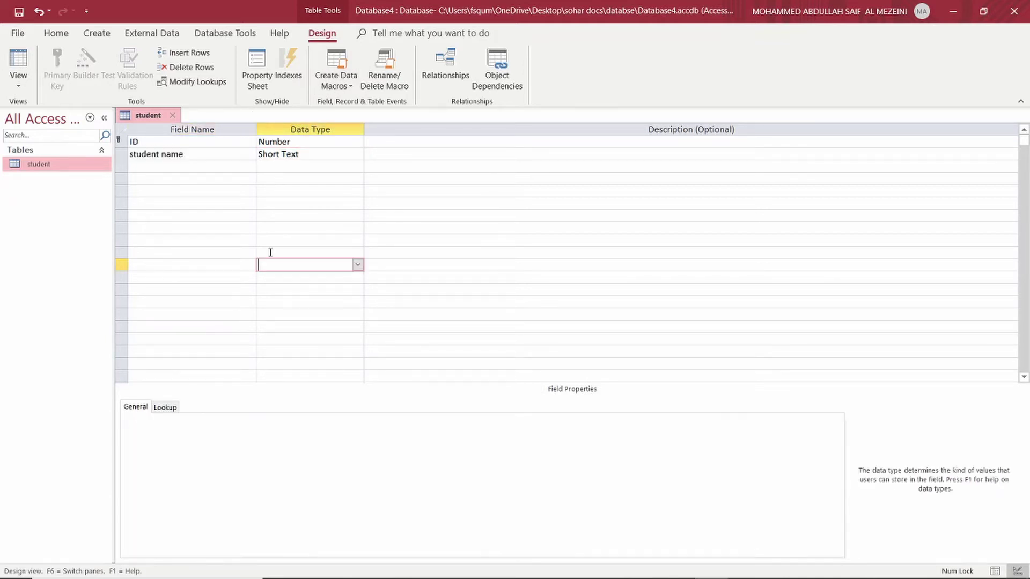
drag(201, 157, 164, 160)
click(185, 157)
click(132, 159)
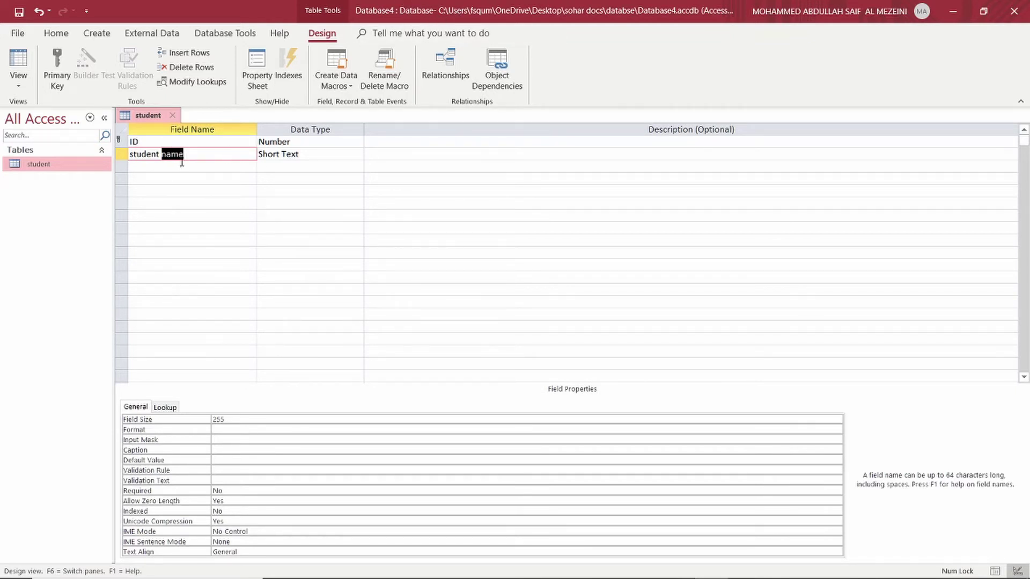
key(Right)
key(ctrl+shift+Left)
key(Right)
key(shift+Left)
key(shift+Left)
key(shift+Left)
key(shift+Left)
key(shift+Left)
click(195, 154)
key(shift+Left)
key(shift+Left)
key(shift+Left)
key(shift+Left)
key(Home)
key(shift+Right)
key(shift+Right)
key(shift+Right)
key(shift+Right)
key(shift+Right)
key(shift+Right)
click(171, 155)
key(shift+Right)
key(shift+Right)
drag(157, 154, 133, 154)
click(207, 157)
drag(207, 156, 136, 163)
click(197, 155)
click(316, 154)
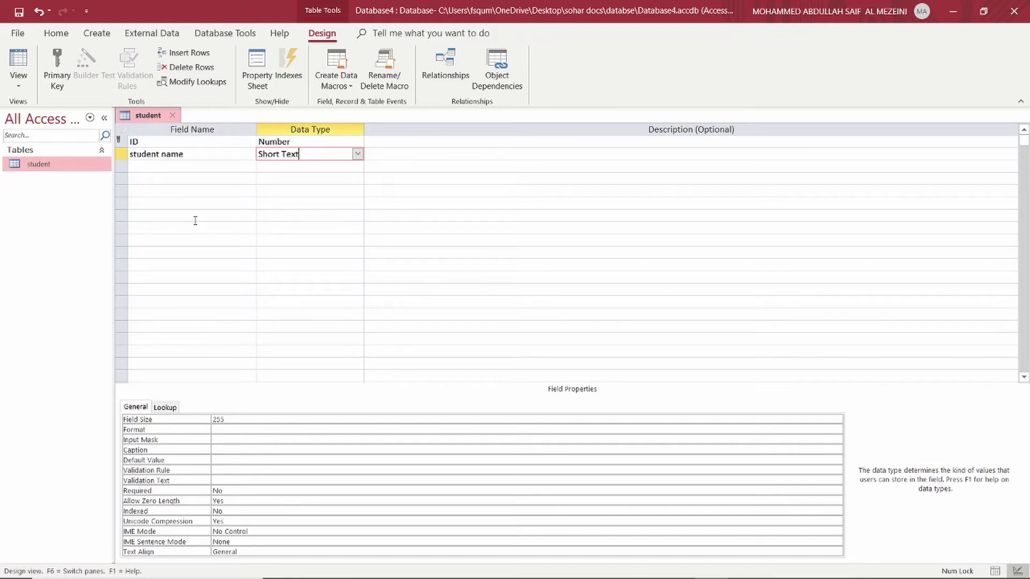
click(308, 145)
drag(299, 144, 256, 146)
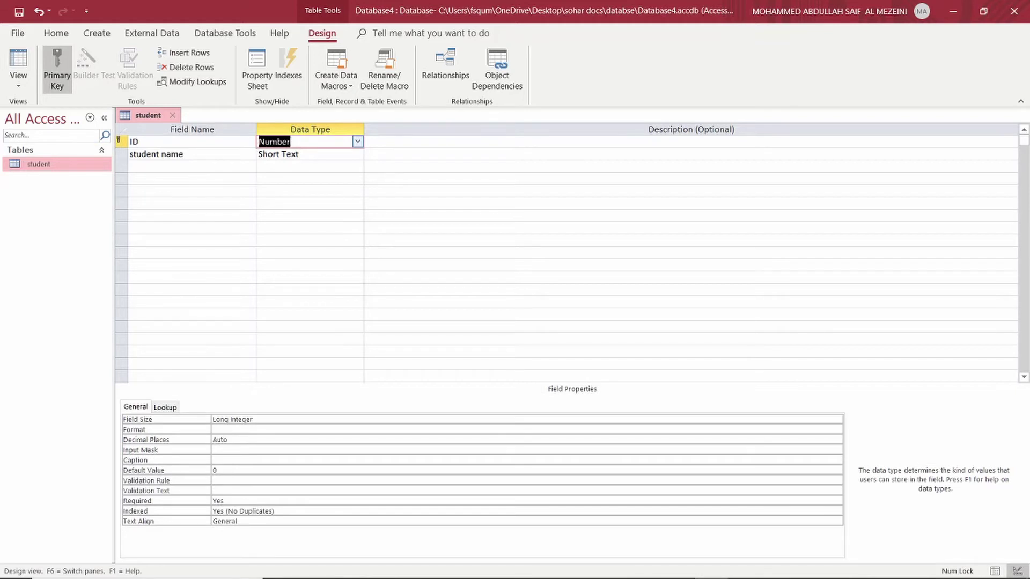
click(302, 144)
click(301, 155)
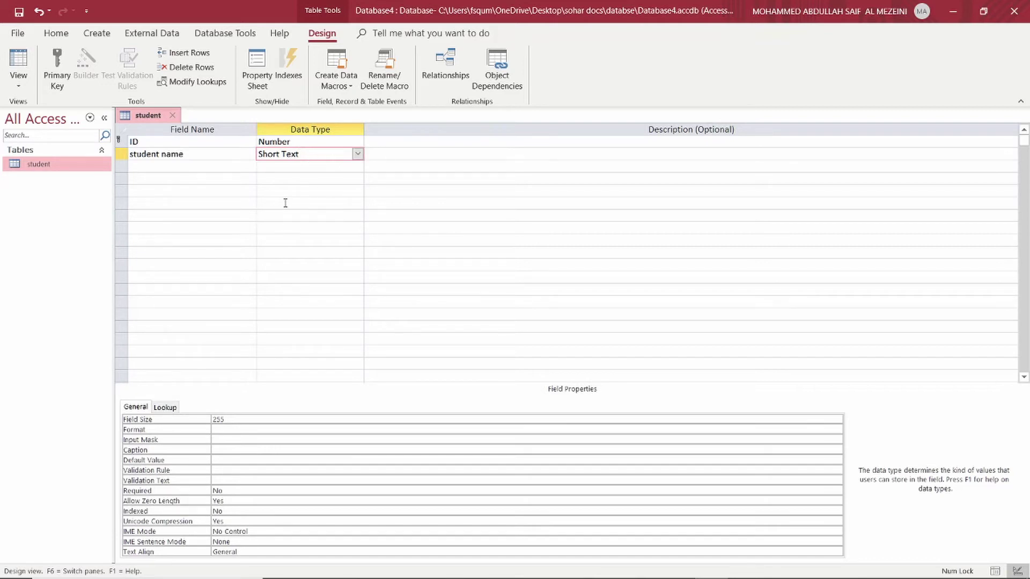
- Add a third field called age to the student table with the Number data type
click(235, 171)
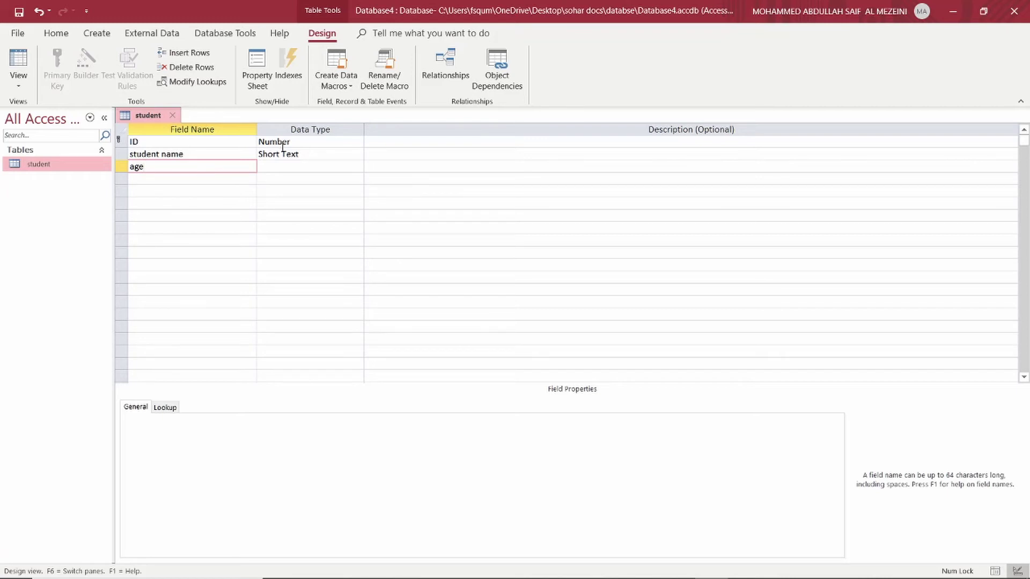
click(282, 166)
click(357, 167)
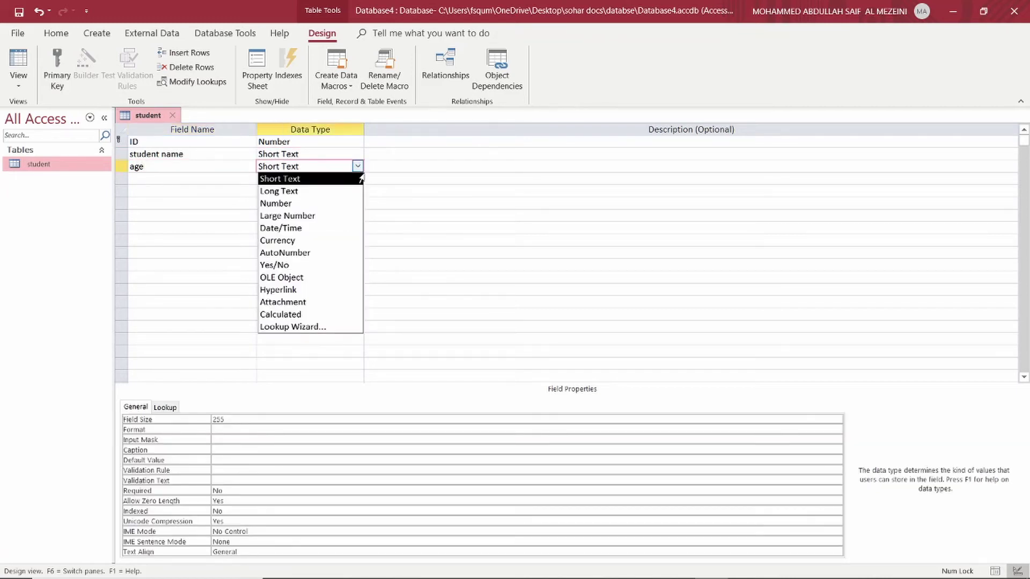
click(298, 205)
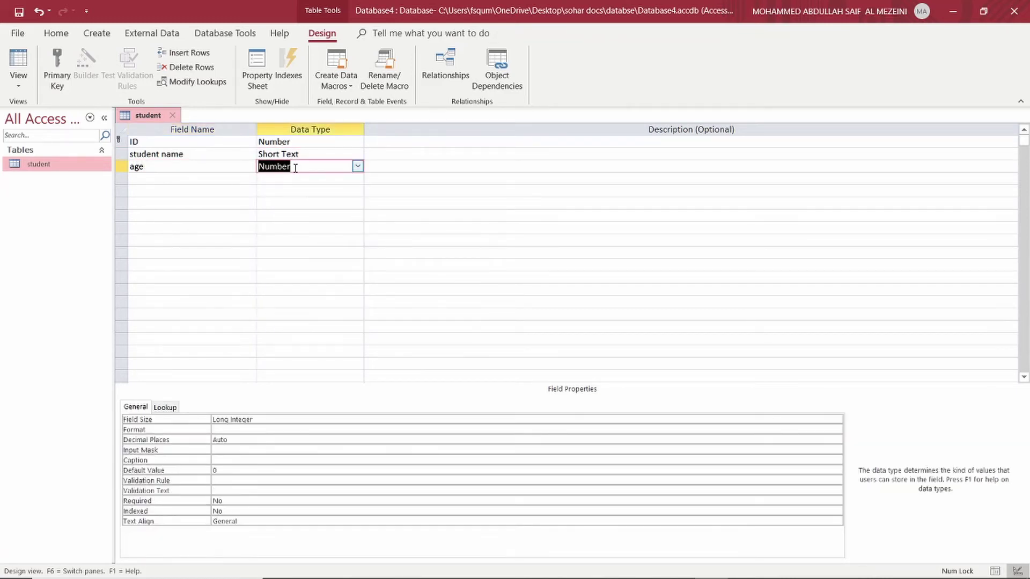
click(234, 167)
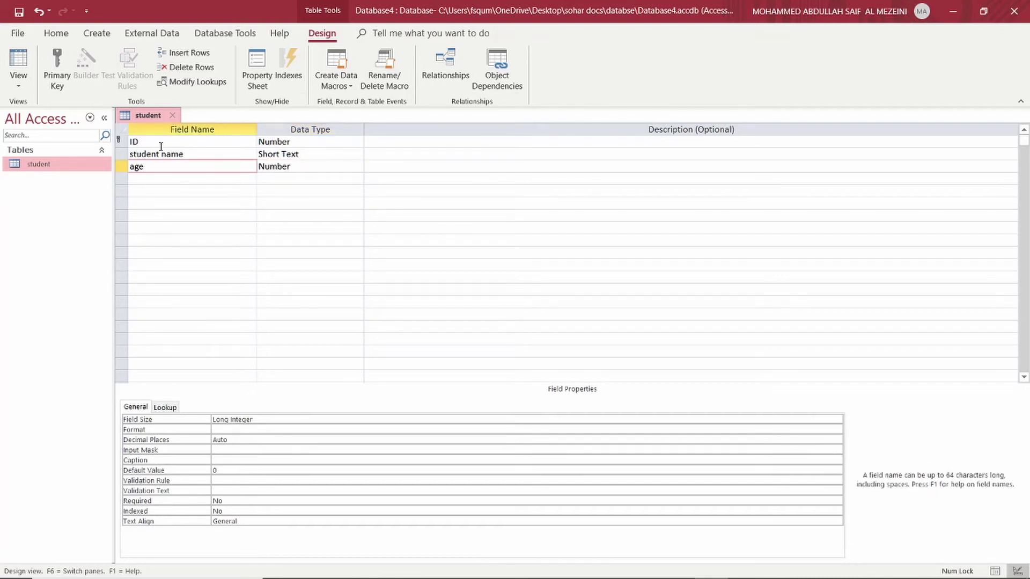
- Save the student table and switch it to Datasheet View
click(20, 85)
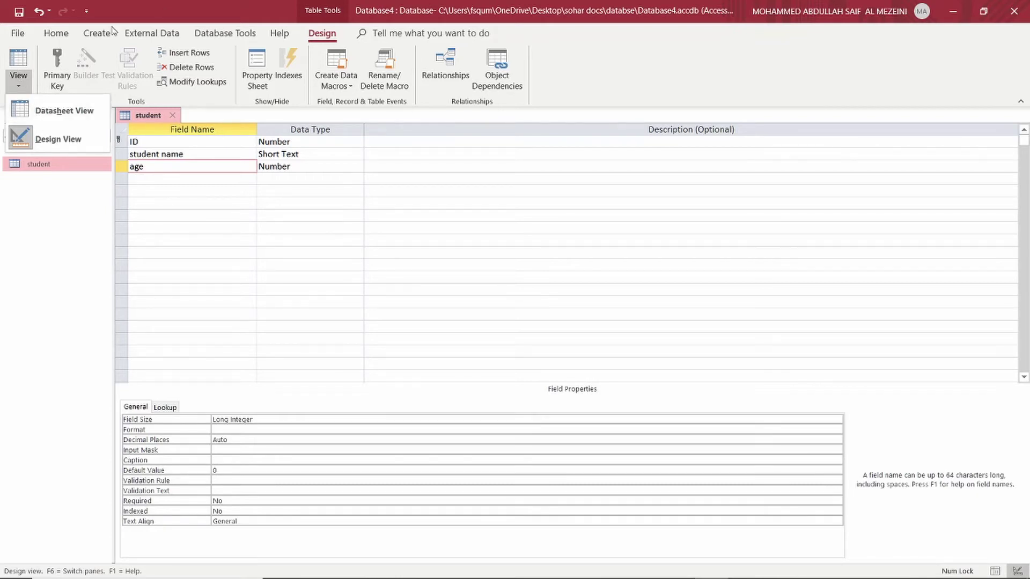
click(43, 114)
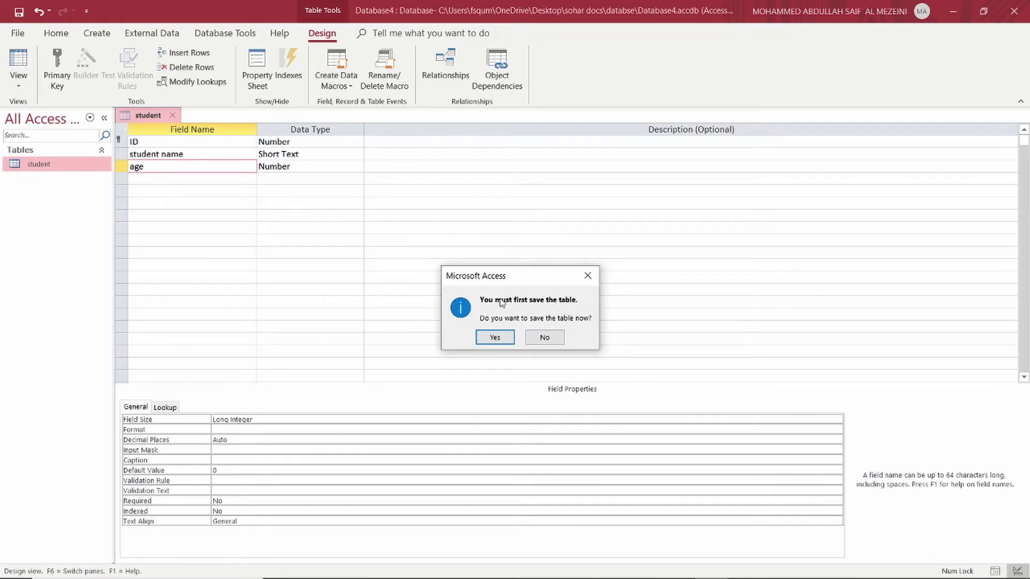
click(494, 338)
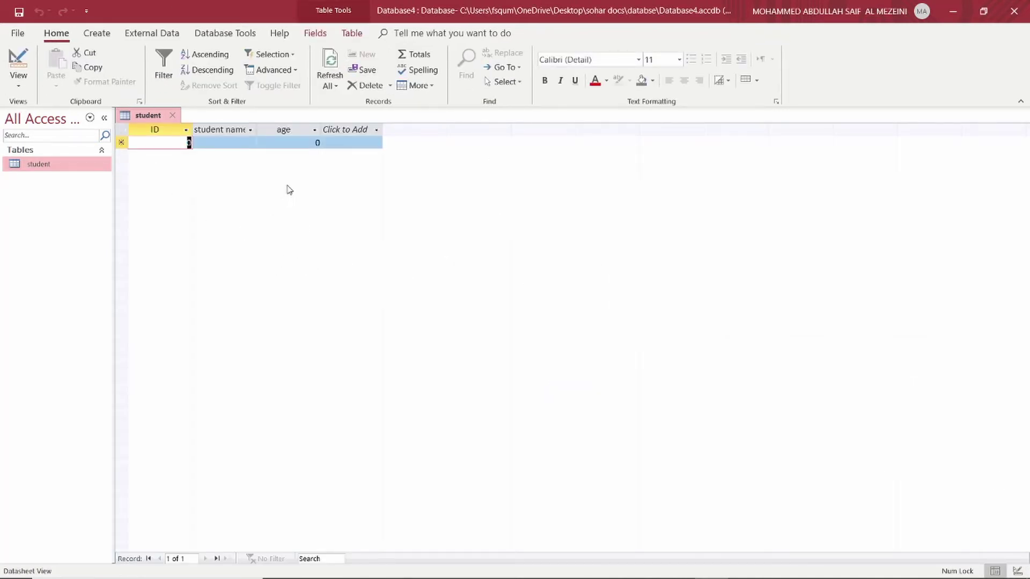
key(Tab)
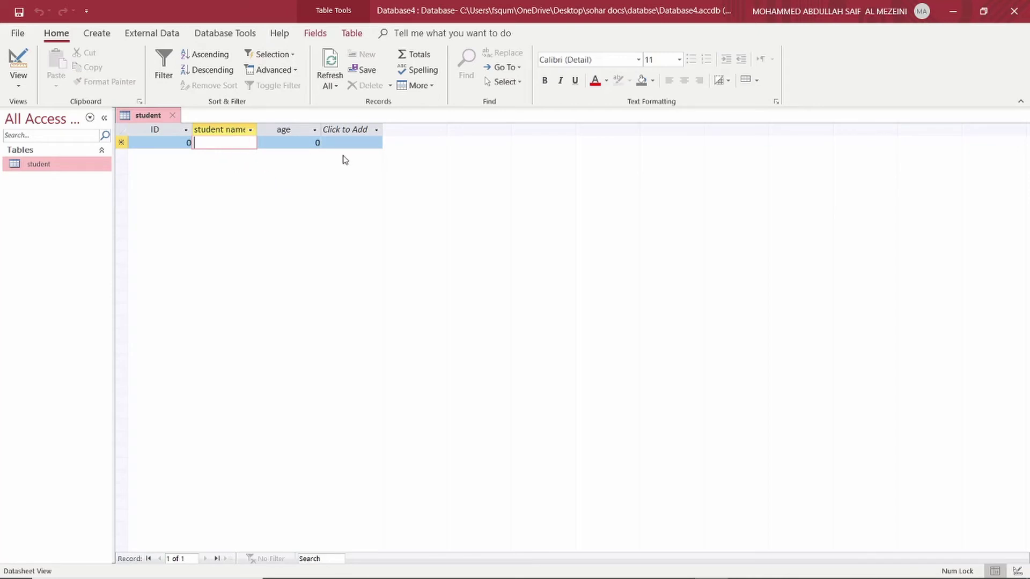
- Enter sample numeric IDs for three new records in the student table
click(167, 142)
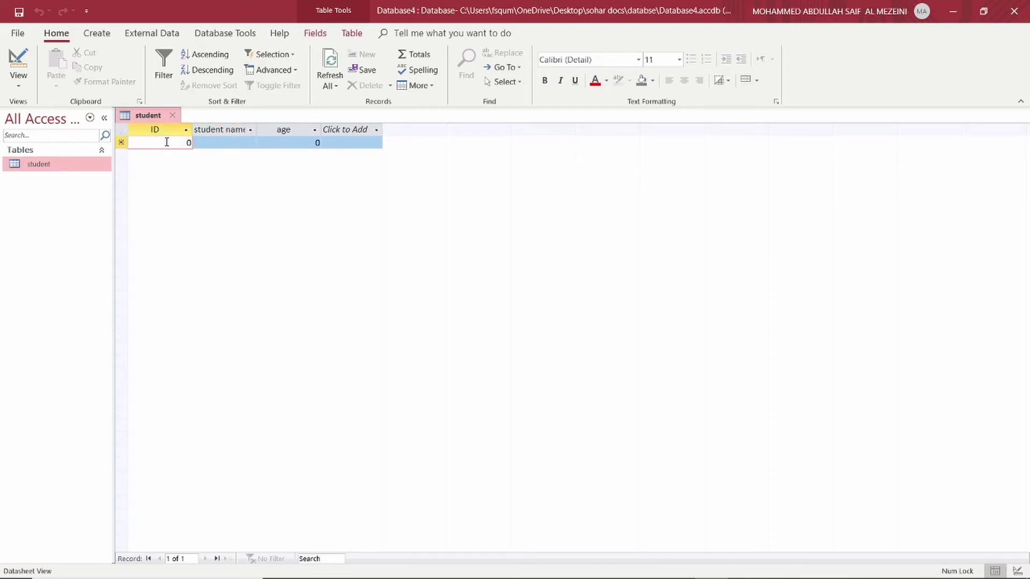
double_click(188, 143)
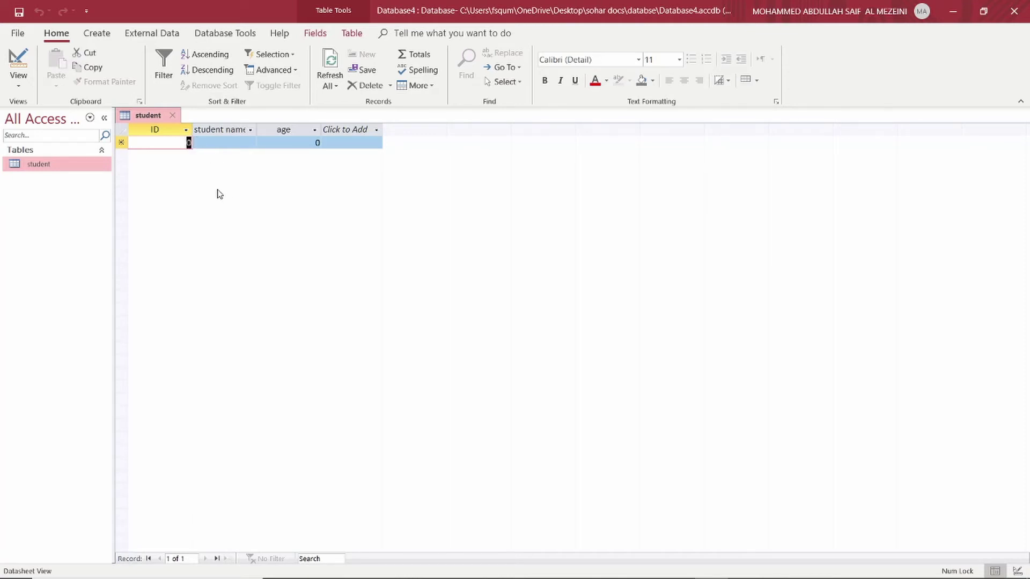
text(1287312)
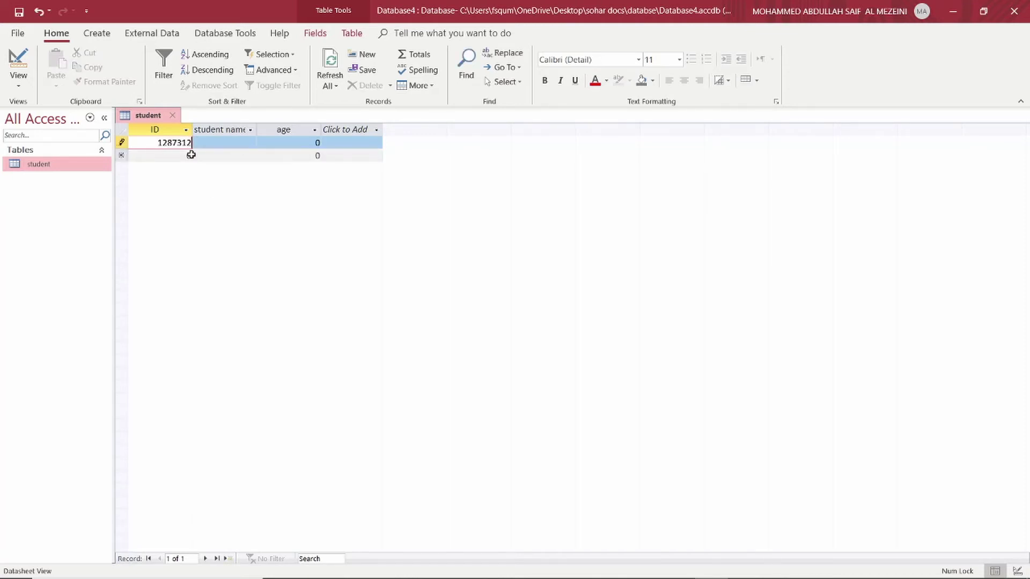
double_click(191, 155)
text(121230)
double_click(187, 169)
text(120)
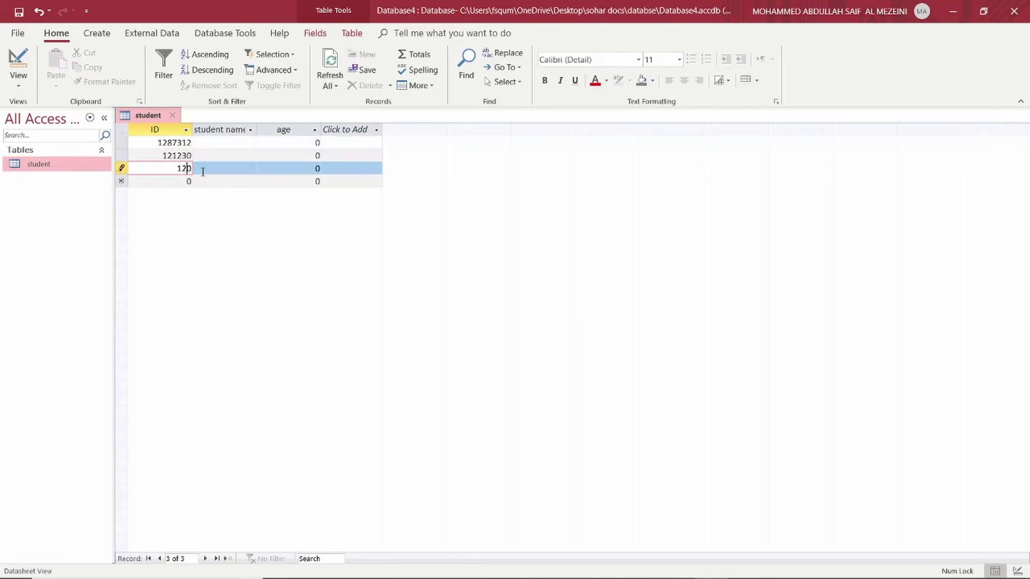
text(312)
click(186, 131)
click(187, 135)
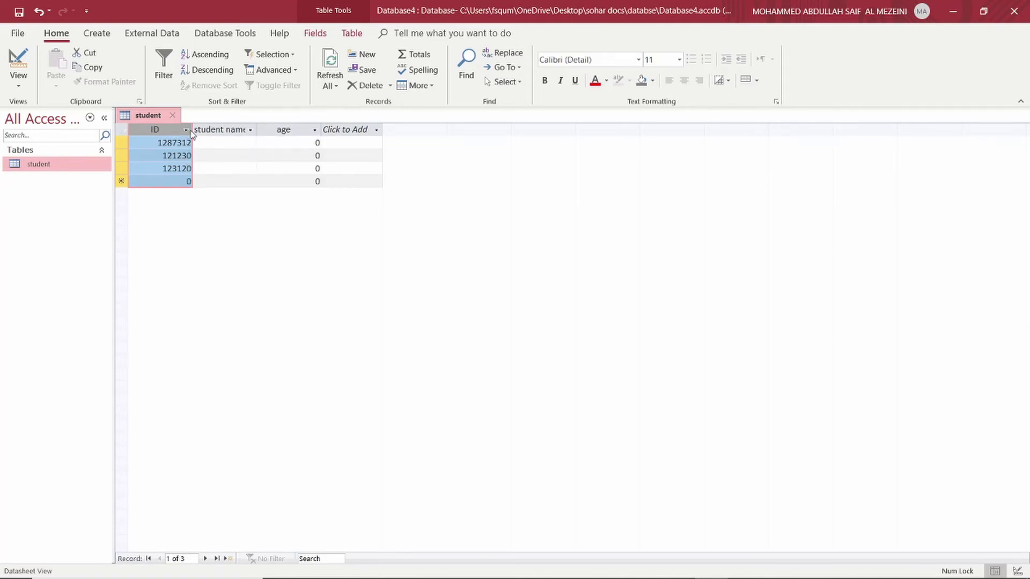
- Return to Design View and try to change the ID field's data type to AutoNumber
click(19, 86)
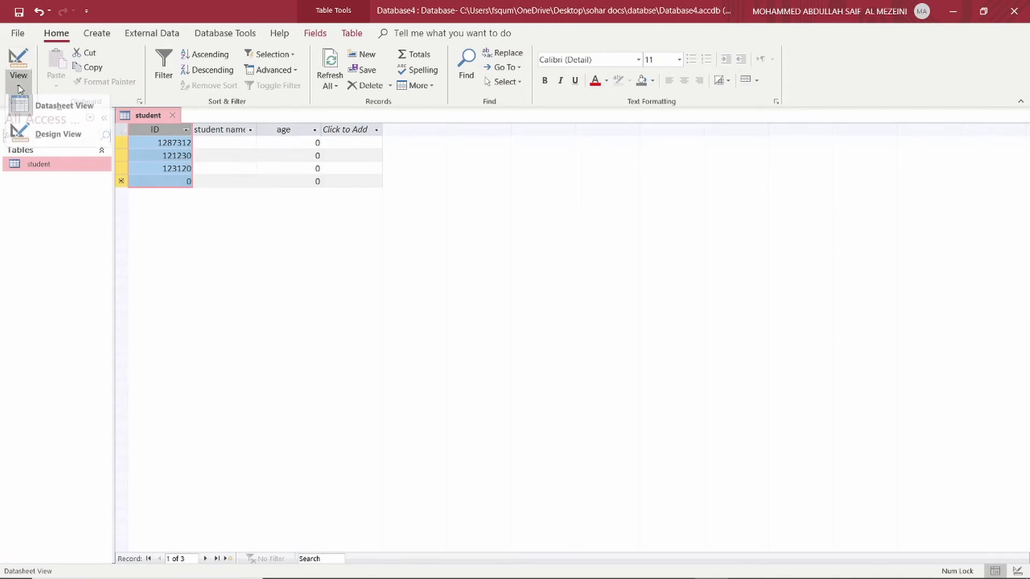
click(53, 135)
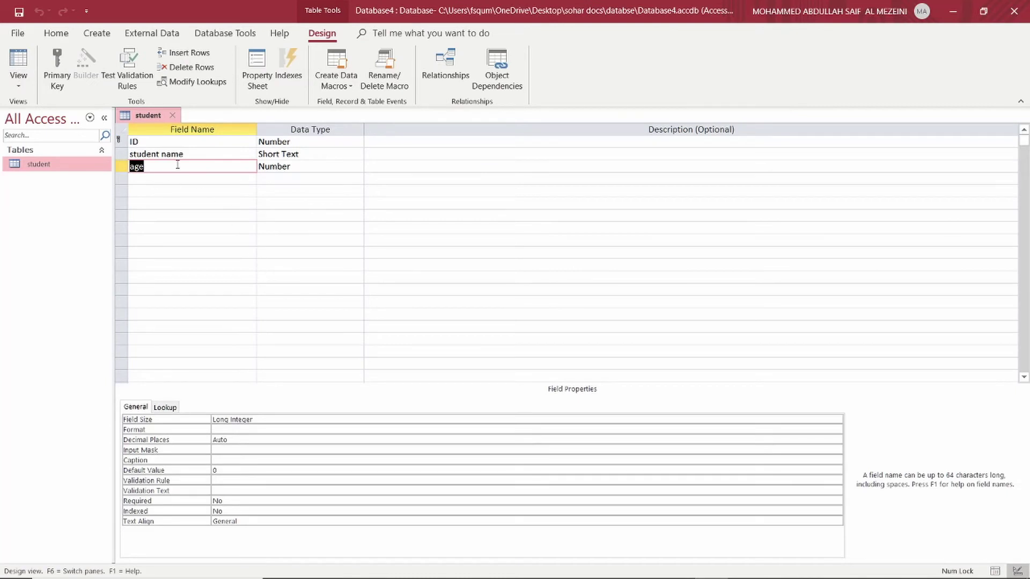
click(298, 142)
click(299, 143)
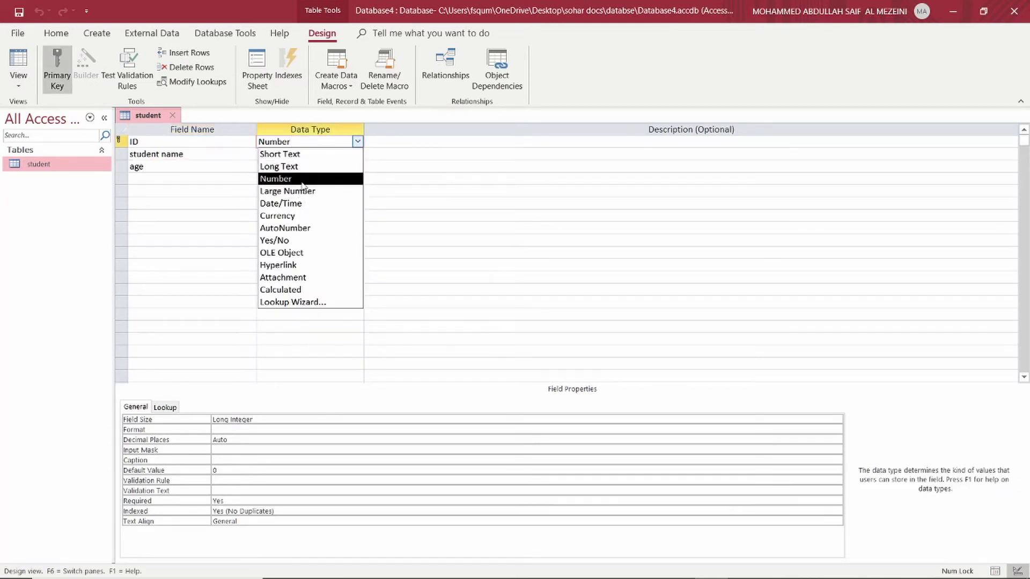
text(a)
click(320, 140)
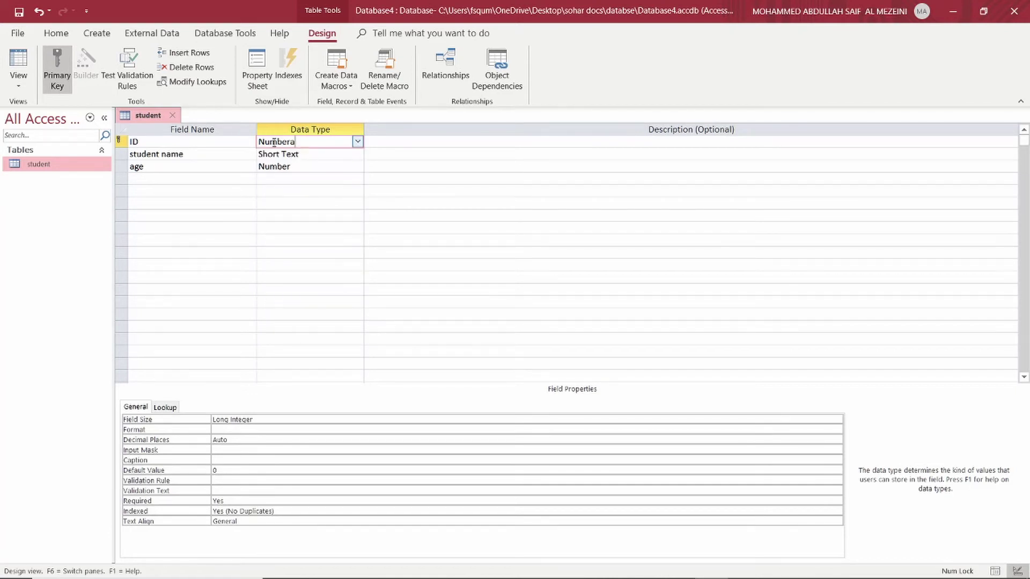
key(BackSpace)
key(BackSpace)
key(BackSpace)
key(BackSpace)
key(BackSpace)
key(BackSpace)
text(auto)
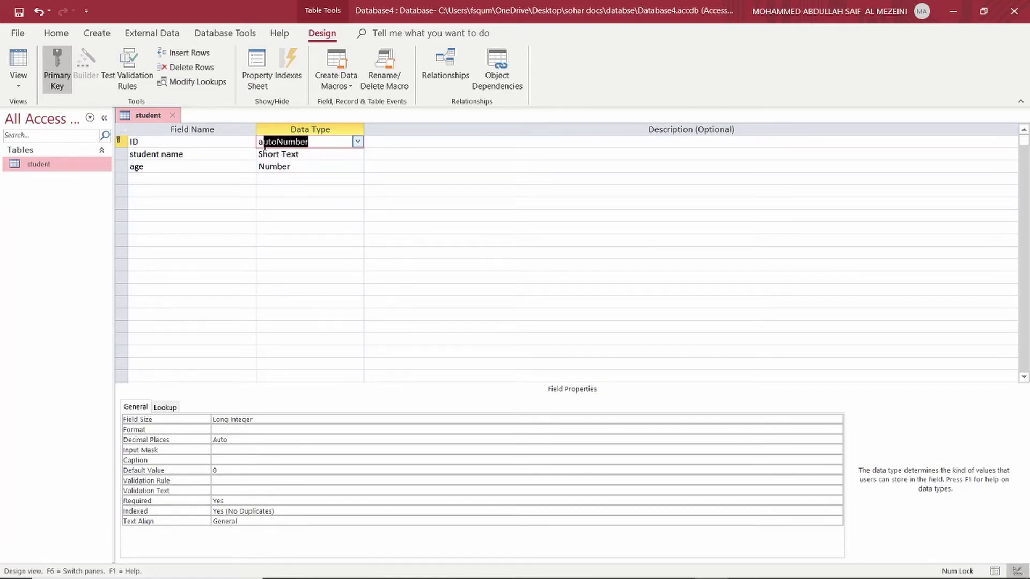
key(Return)
click(525, 343)
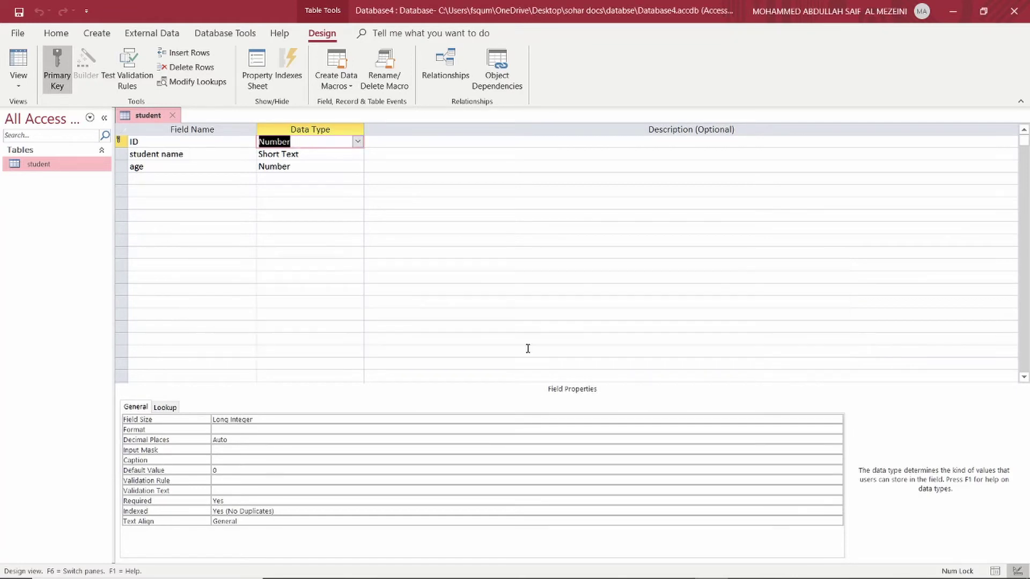
- In Datasheet View, replace the student IDs with 1, 2 and 12 and add records 111, 212 and 222, giving 111 a sample name and age 31
click(494, 337)
click(490, 331)
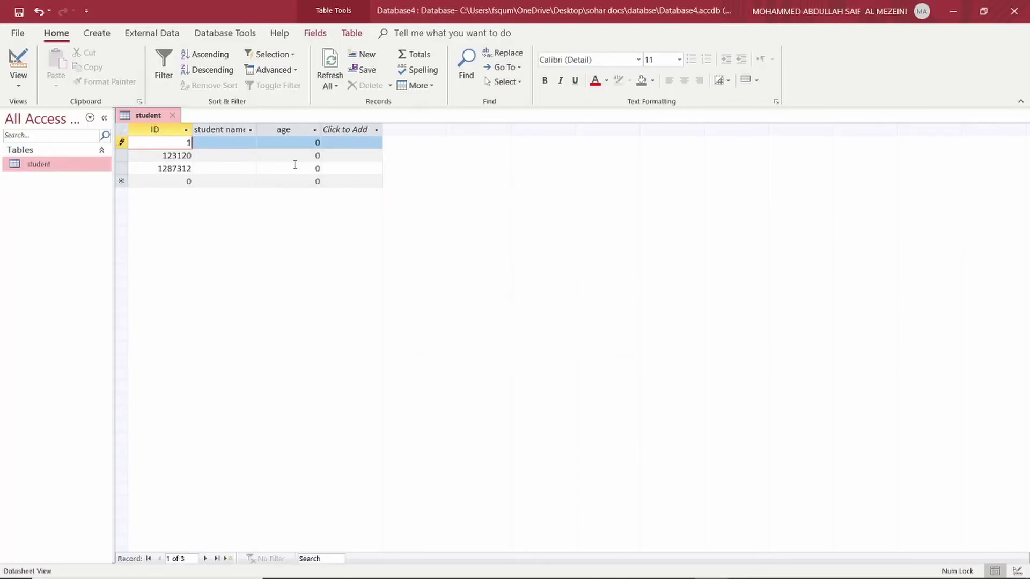
double_click(182, 155)
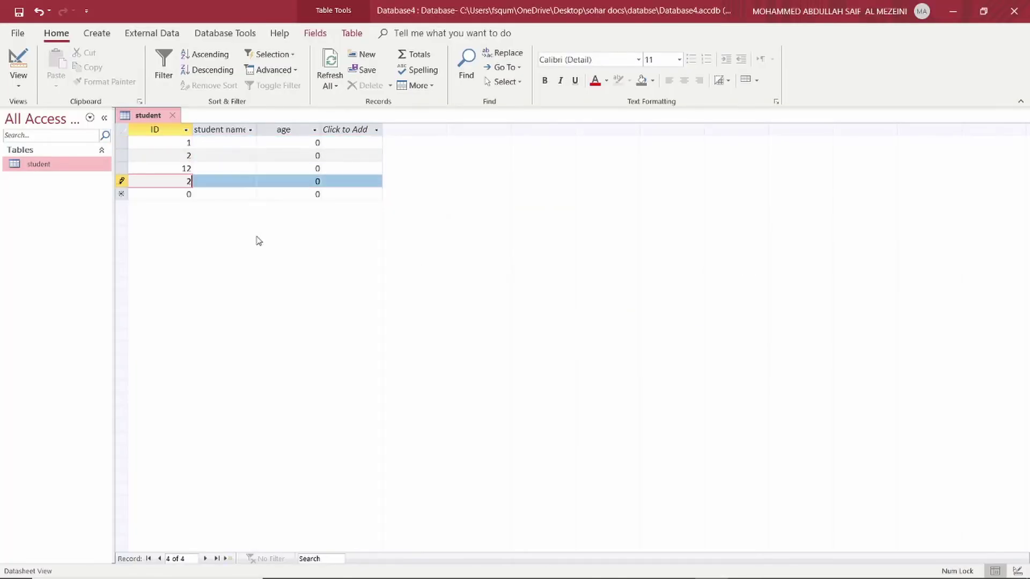
key(Down)
key(Return)
click(39, 164)
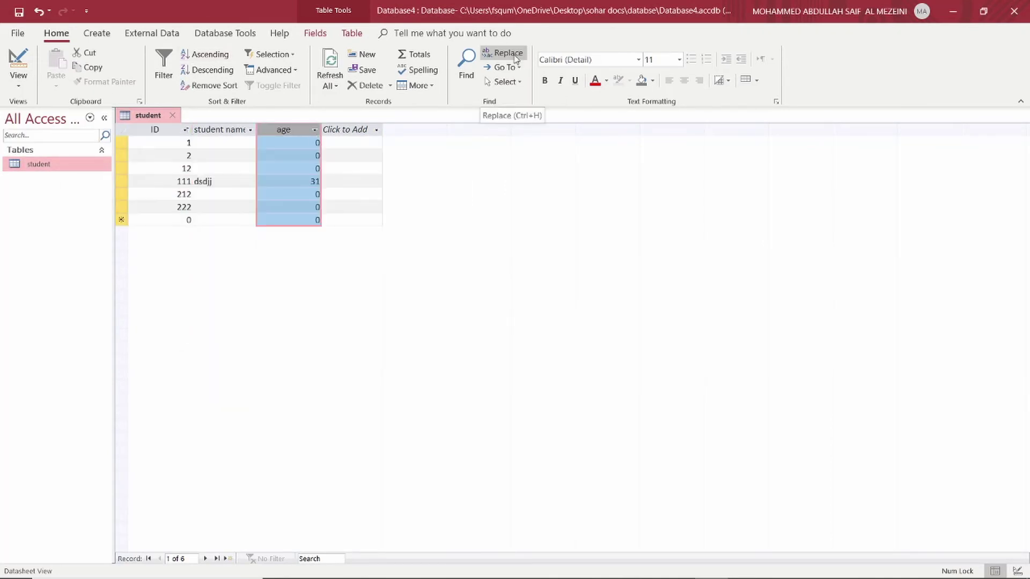
- Back in Design View, set the ID field's data type to Large Number and try changing it to AutoNumber
key(Return)
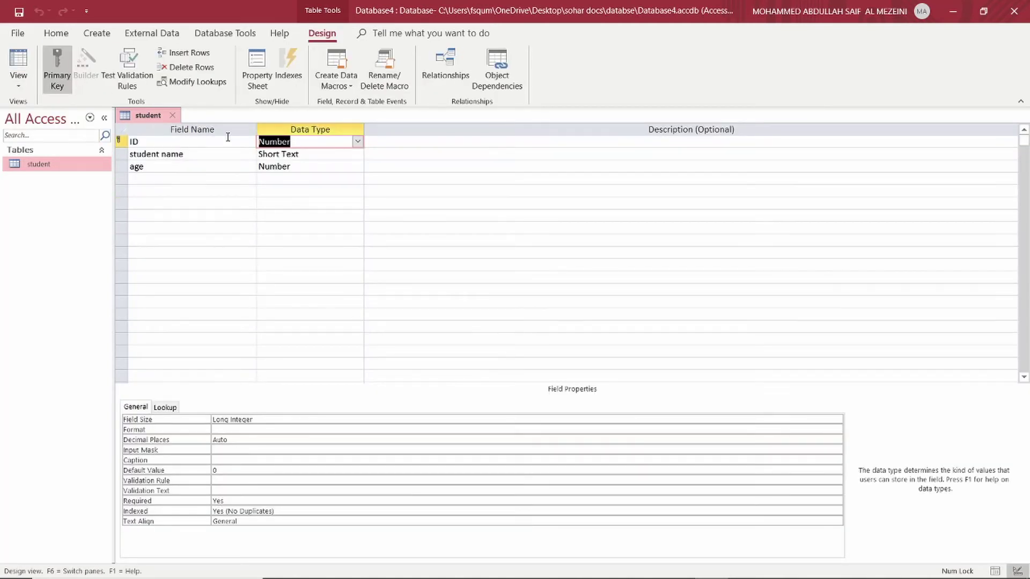
click(357, 141)
click(302, 229)
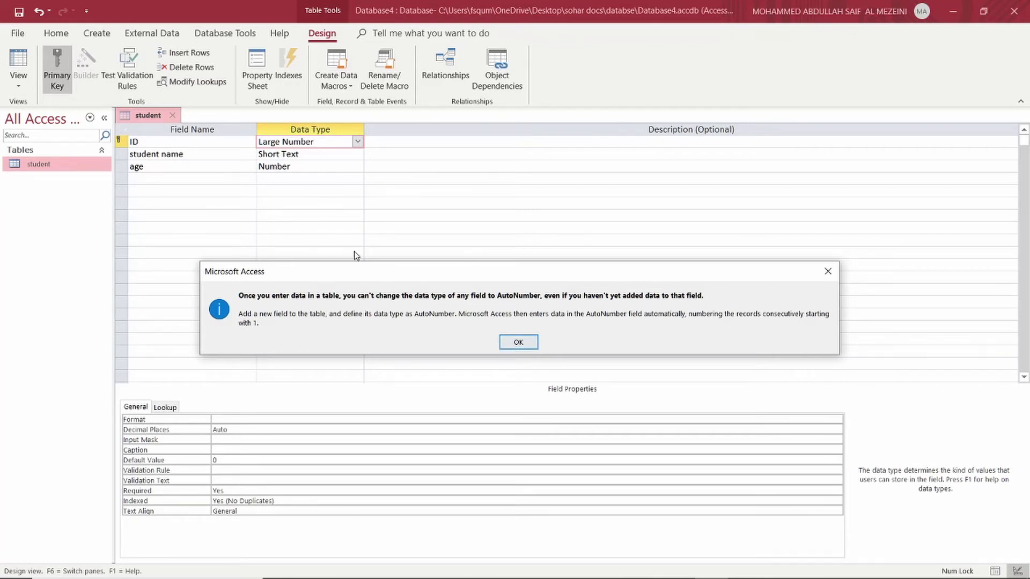
click(518, 342)
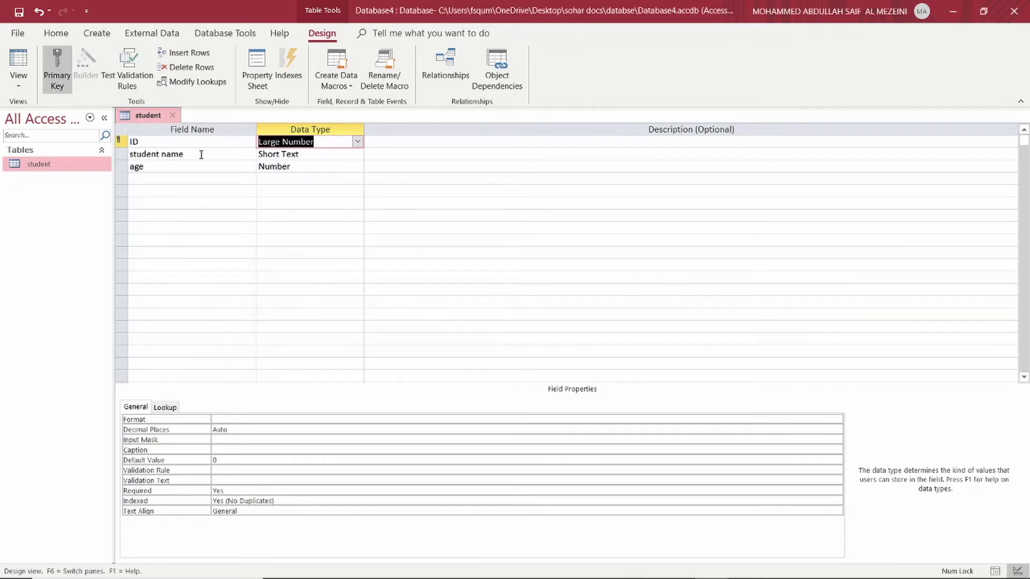
click(162, 180)
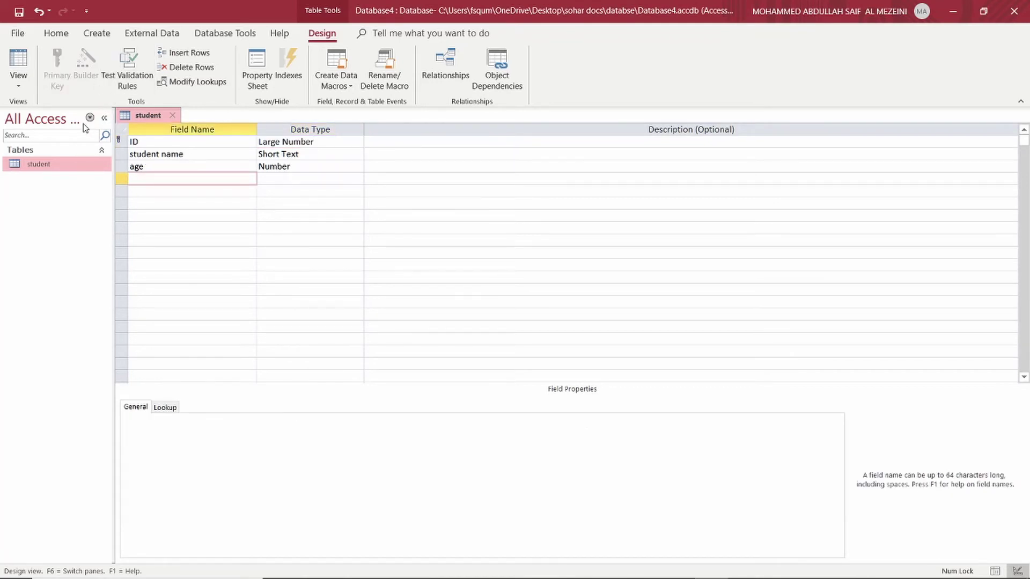
- Delete the uppercase ID field from the student table, including its data and primary key
right_click(146, 141)
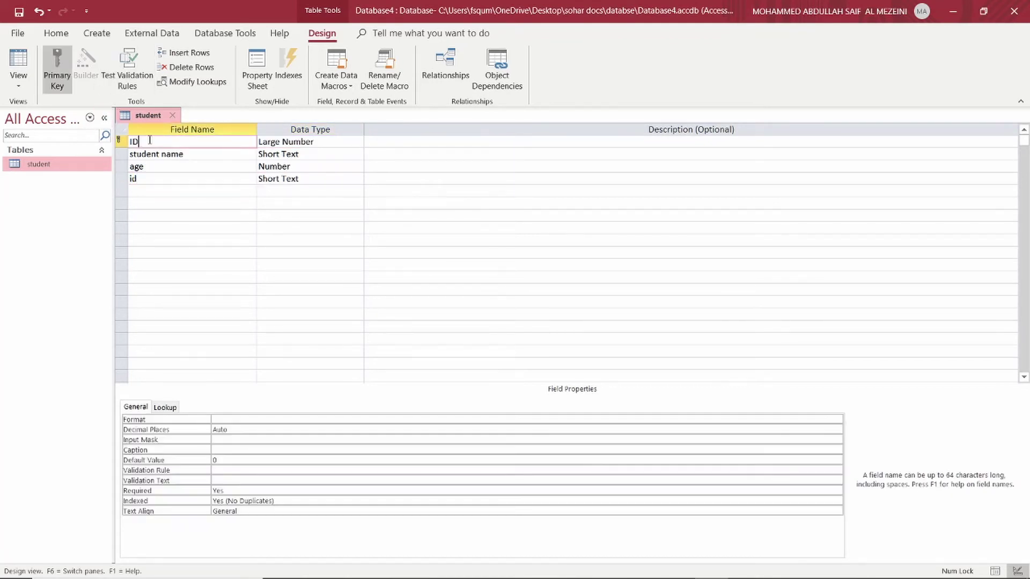
click(187, 230)
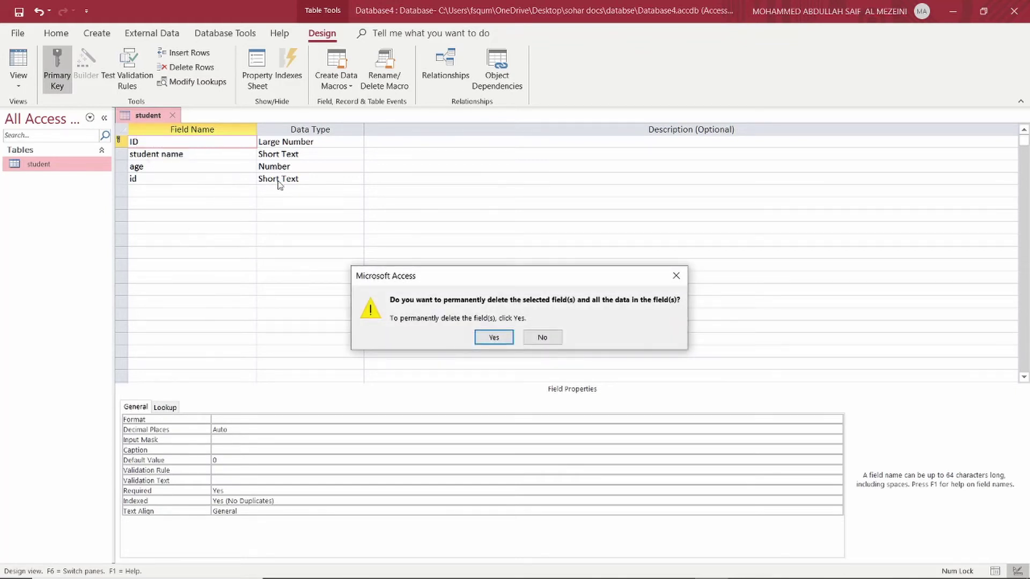
click(494, 336)
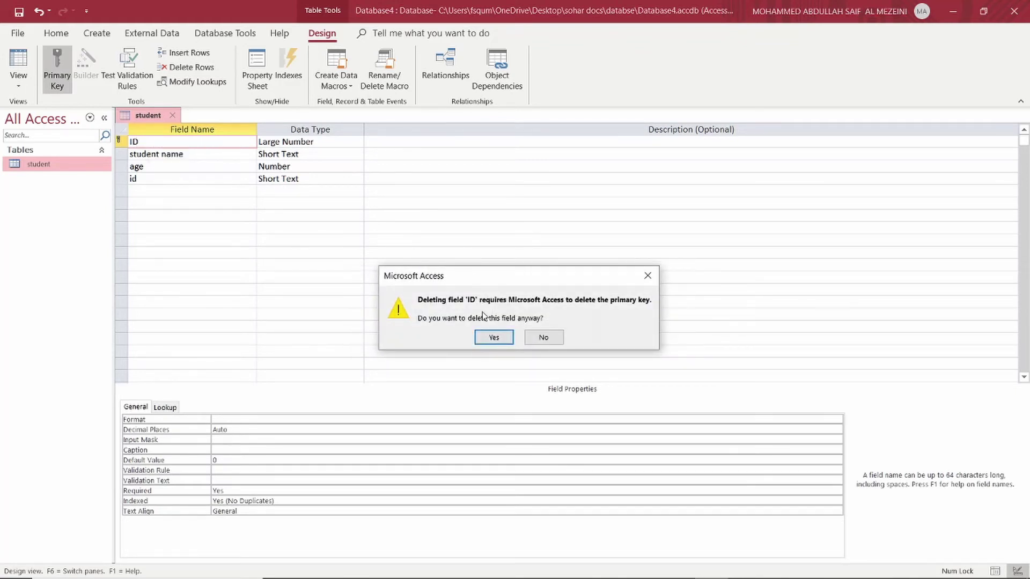
click(500, 335)
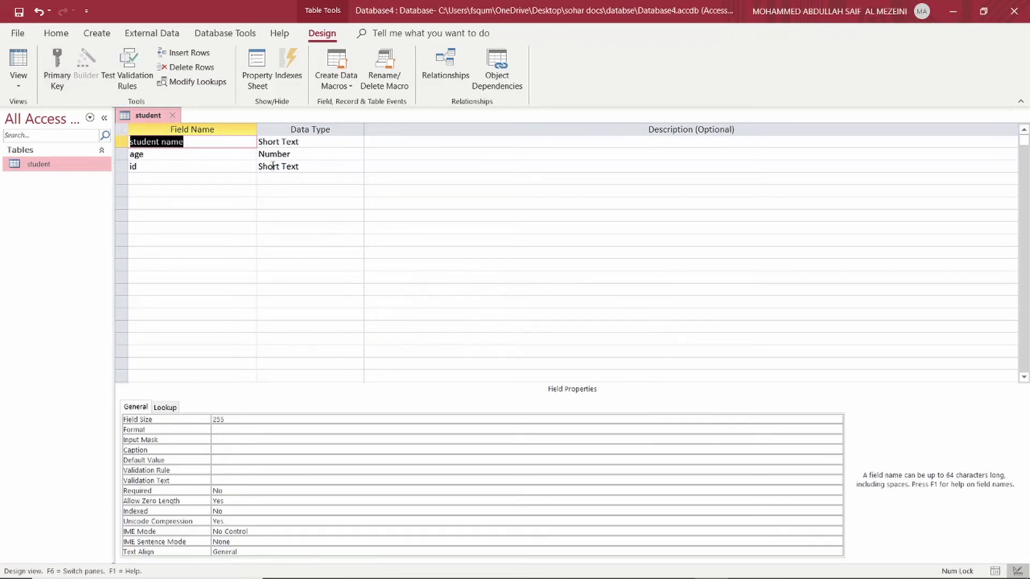
- Rename the remaining id field to ID and set its data type to AutoNumber
click(150, 168)
double_click(158, 167)
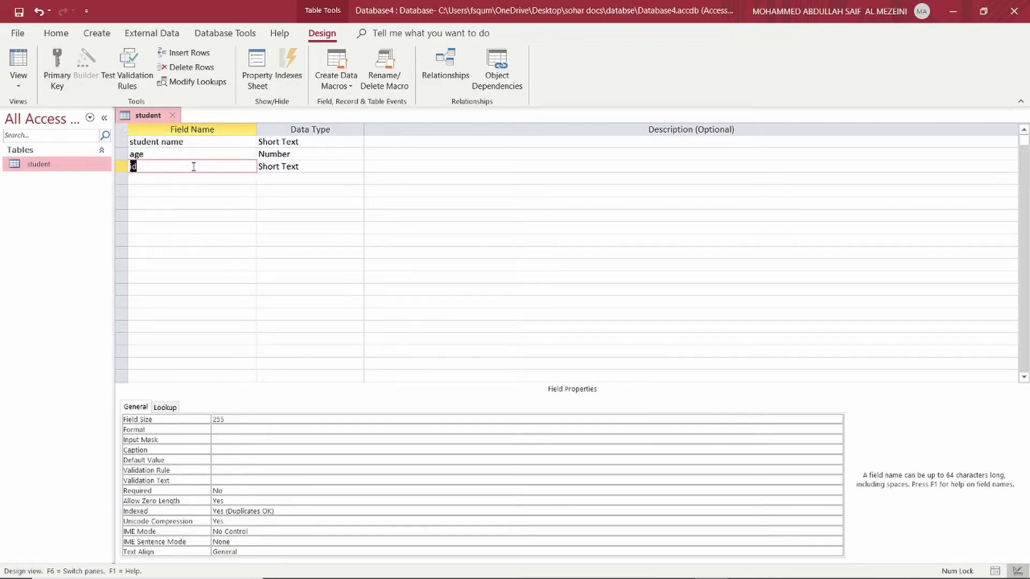
text(ID)
click(332, 166)
click(356, 166)
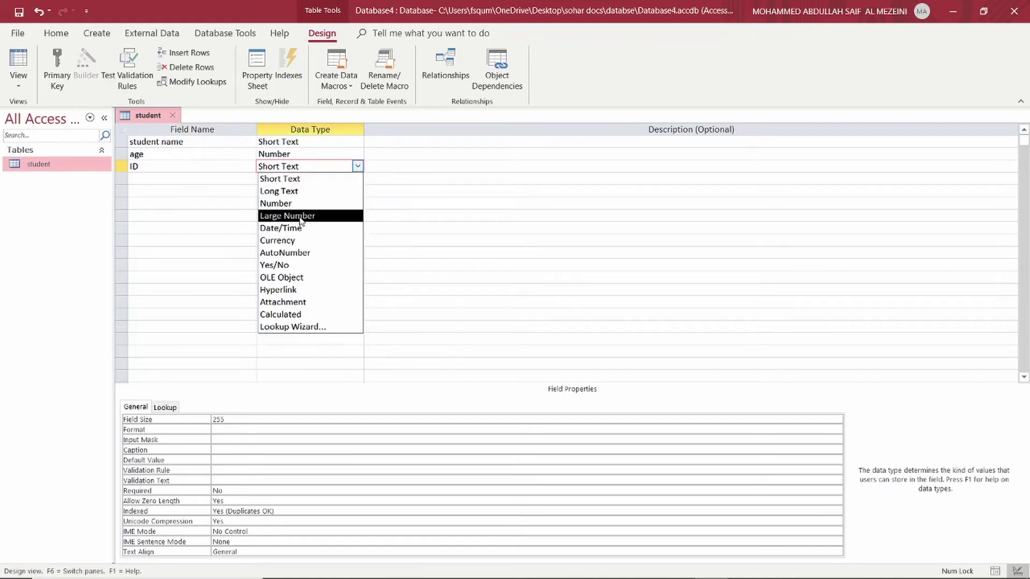
click(305, 253)
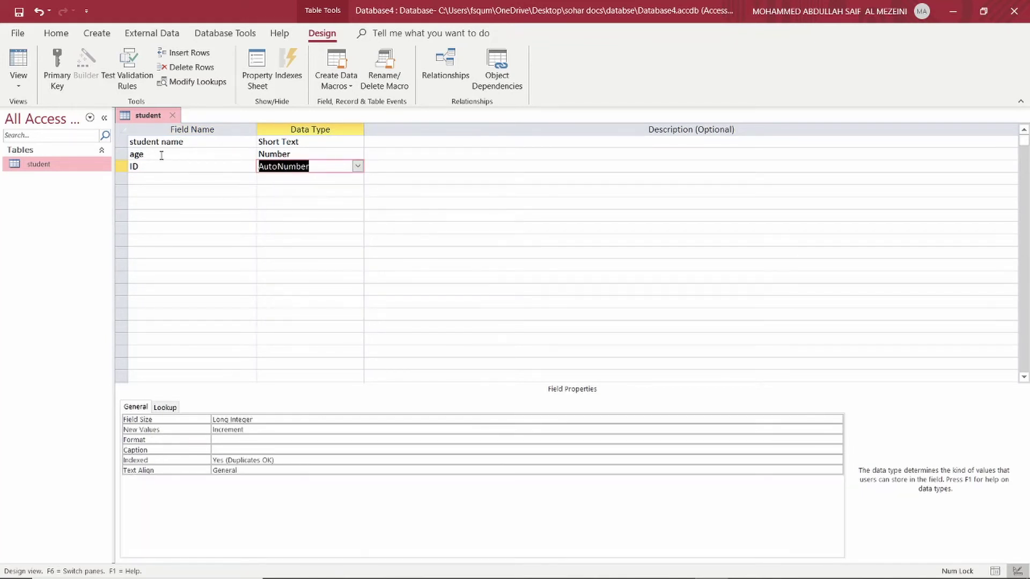
- Make the ID field the primary key and move it above student name as the first field
click(185, 144)
right_click(189, 142)
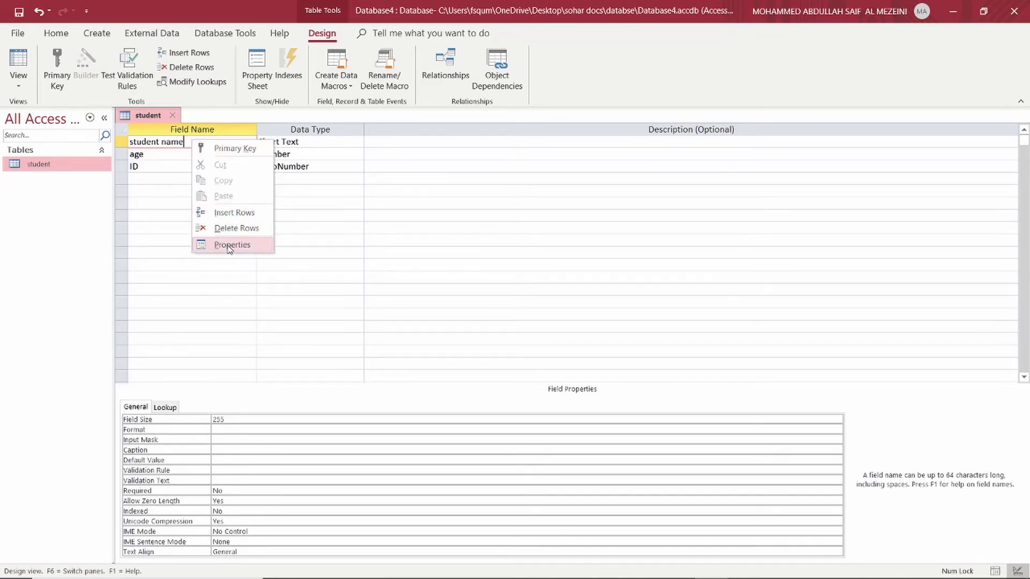
click(164, 166)
right_click(157, 165)
click(207, 174)
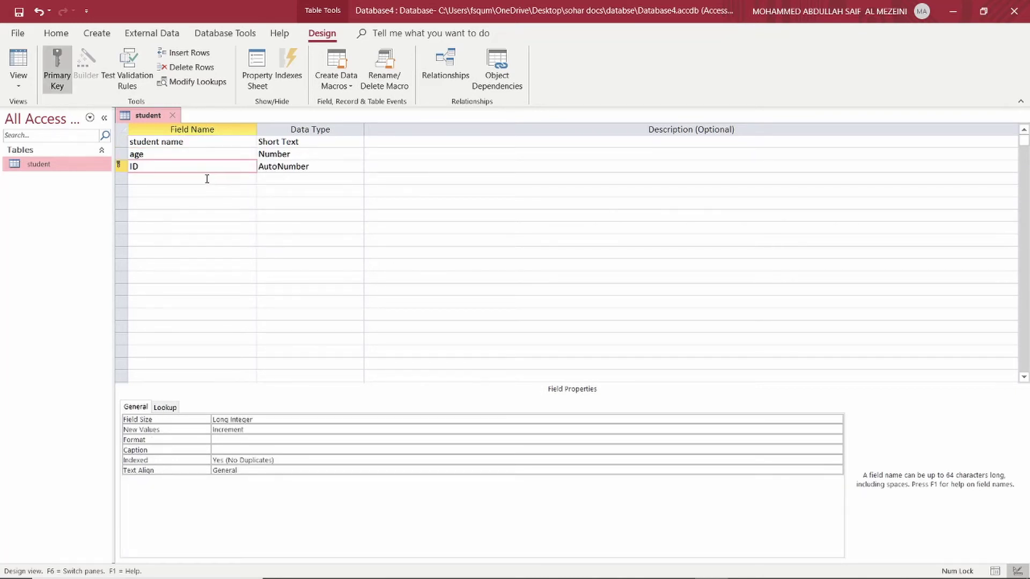
drag(120, 165, 121, 139)
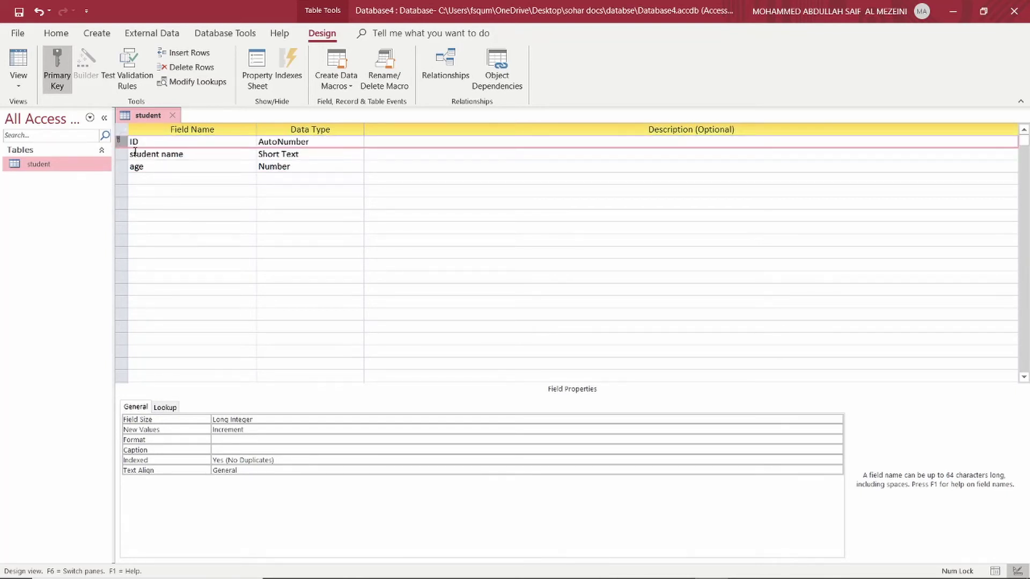
- Move the ID field below age and return it to the start of the field list
click(123, 155)
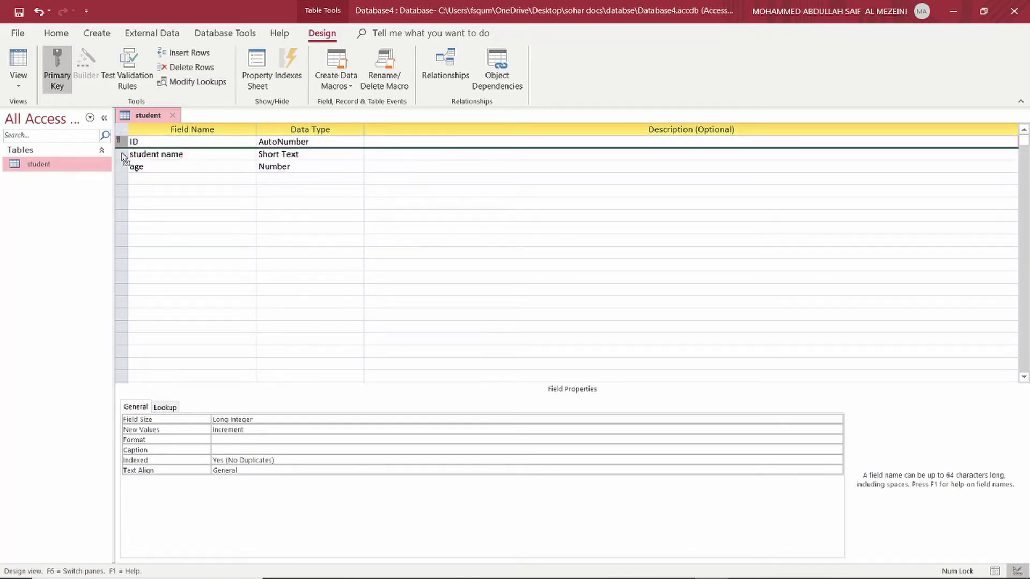
drag(122, 152, 125, 178)
click(183, 140)
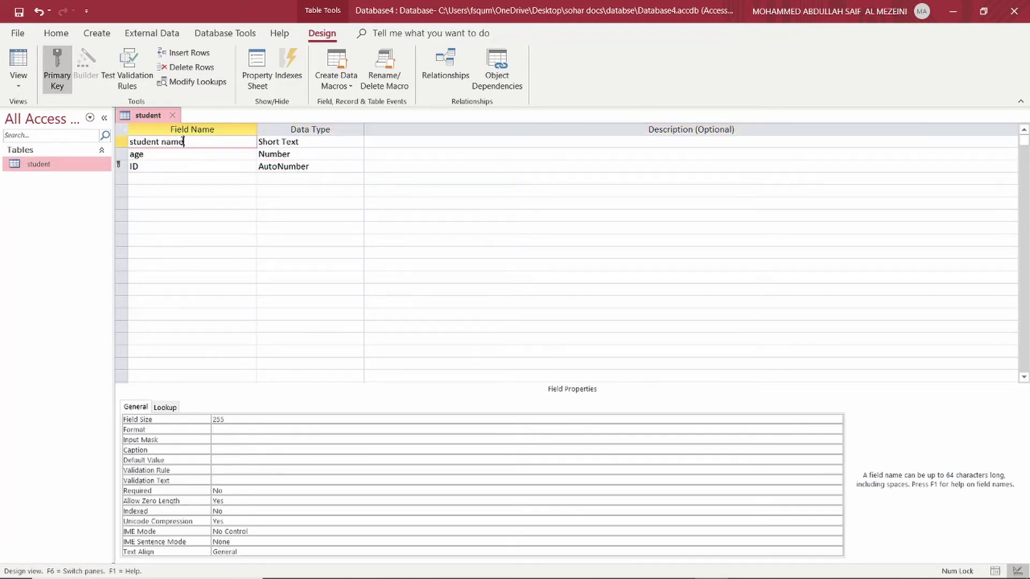
click(121, 166)
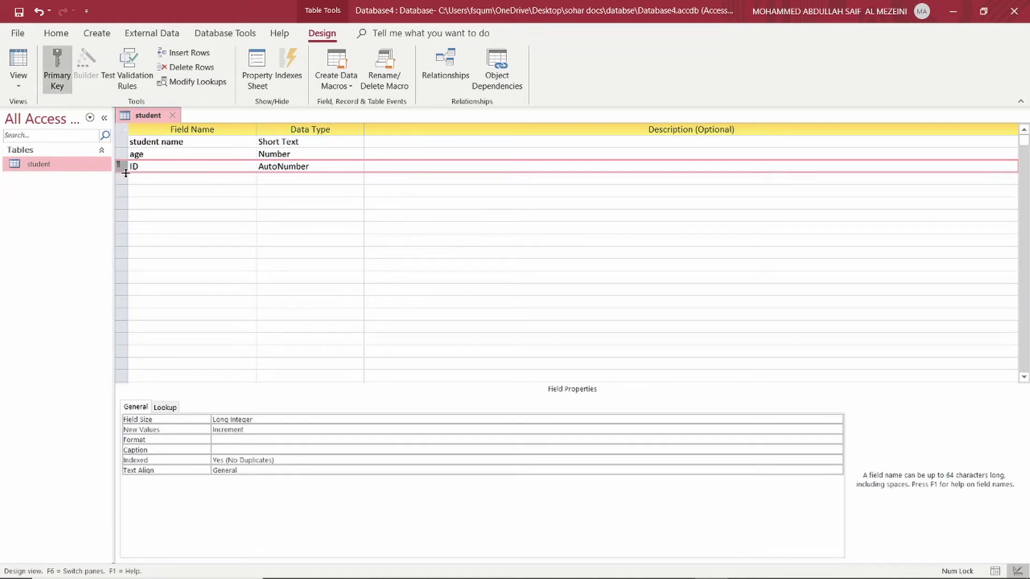
drag(121, 166, 126, 143)
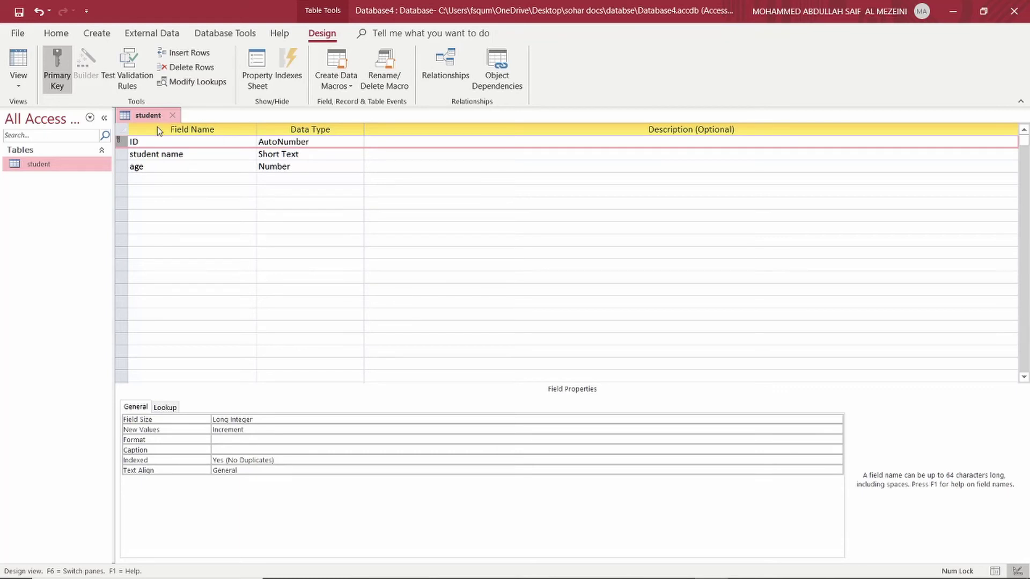
- Set the ID field's data type to Number
double_click(134, 141)
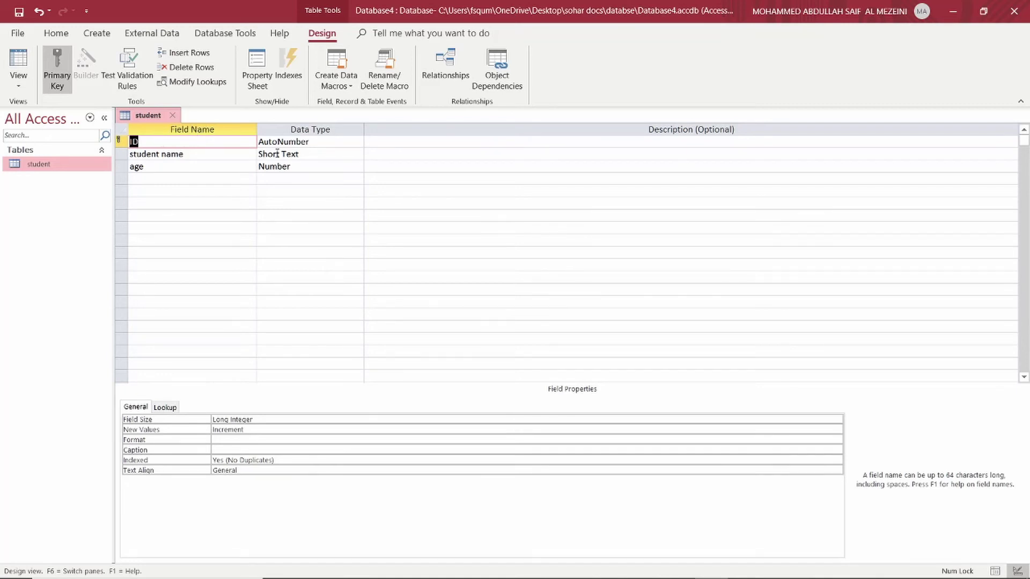
click(311, 142)
click(356, 141)
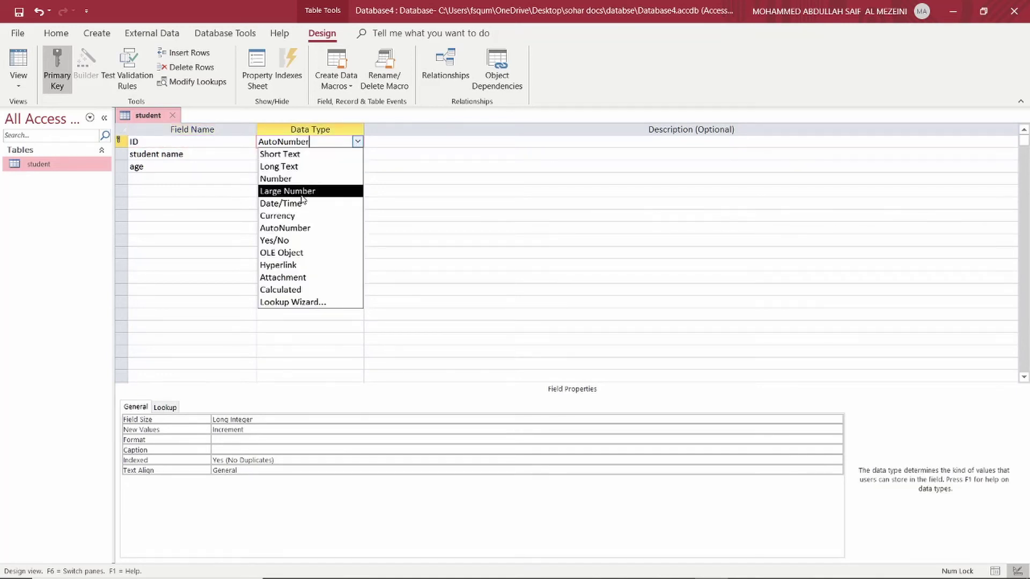
click(287, 180)
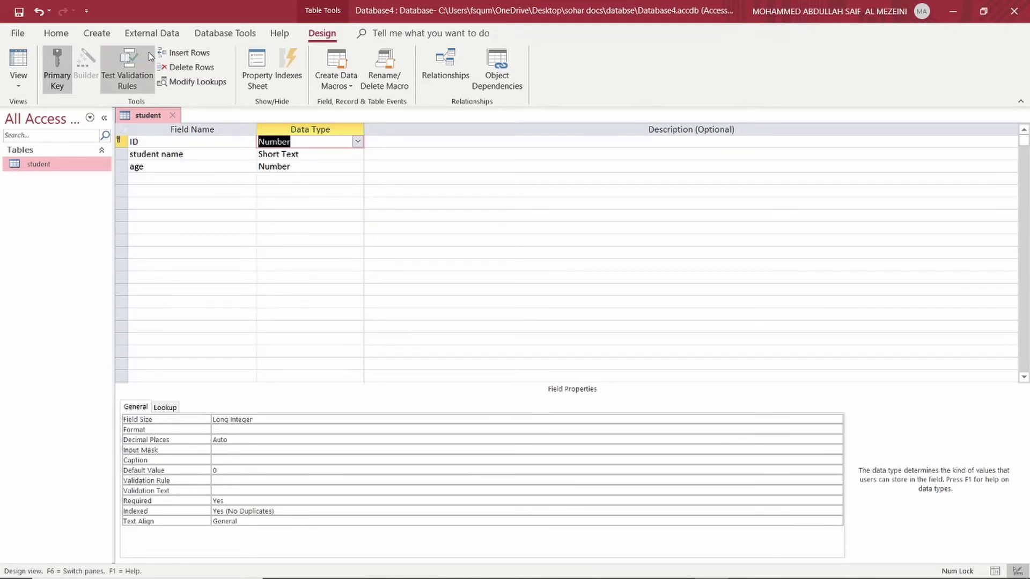
click(347, 179)
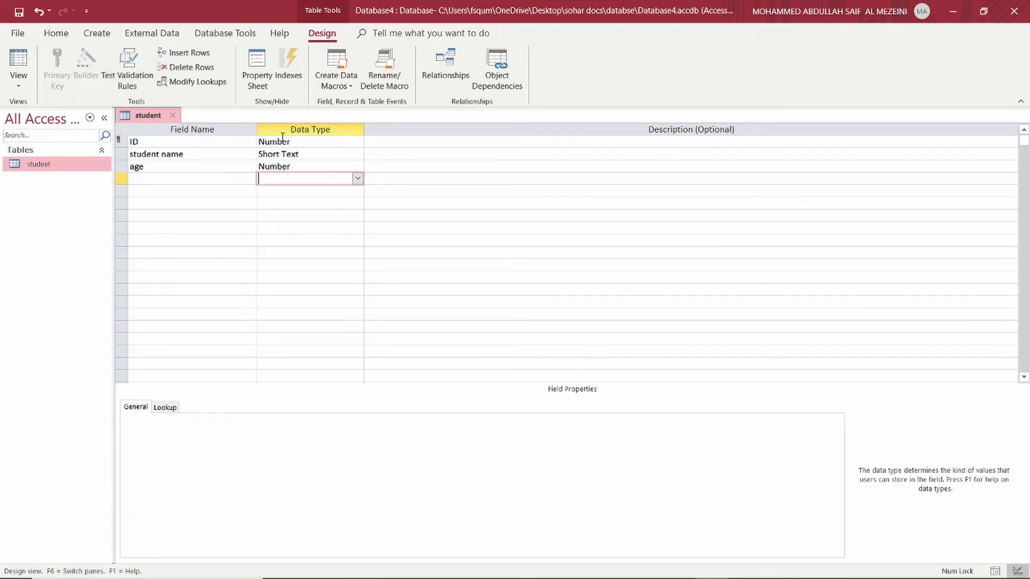
- Set the ID field's data type back to AutoNumber, then save the student table and switch to Datasheet View
click(23, 83)
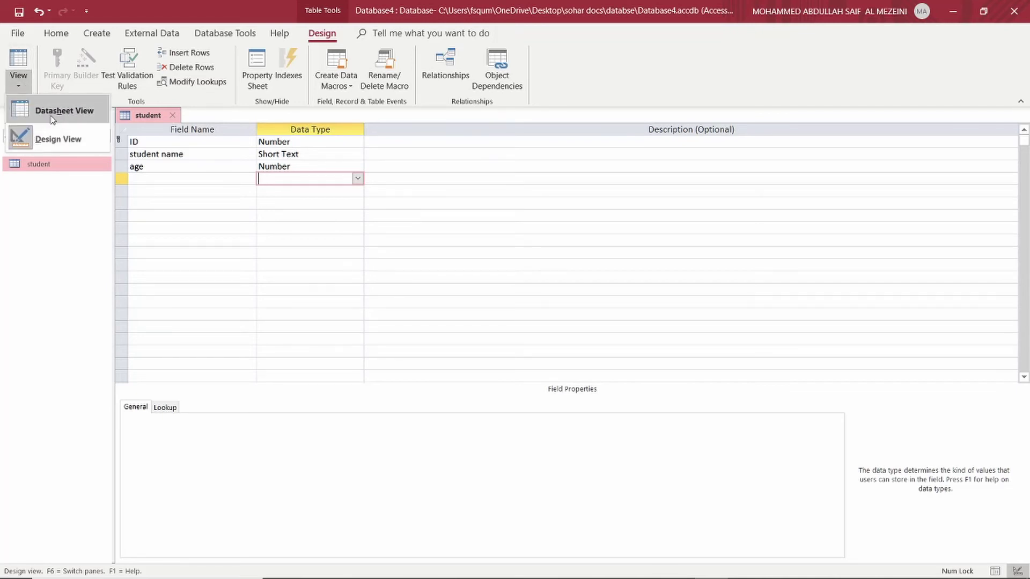
click(280, 141)
click(322, 141)
click(357, 142)
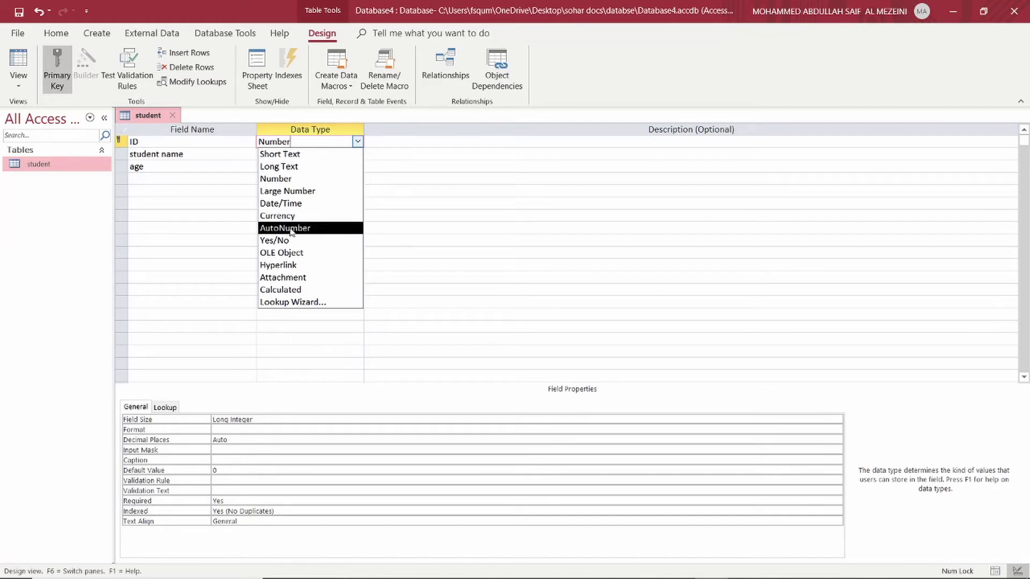
click(408, 145)
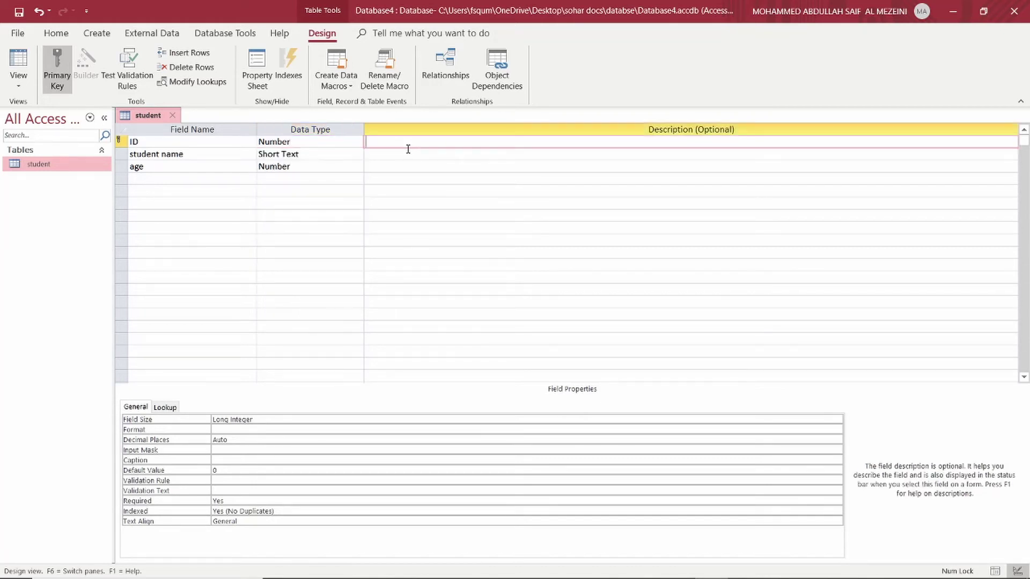
click(321, 145)
click(357, 141)
click(322, 228)
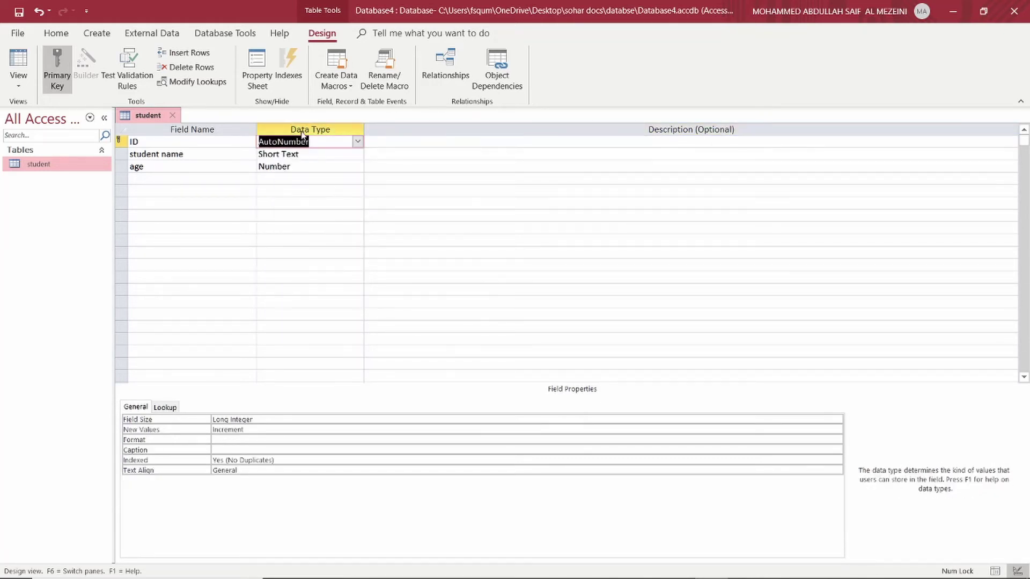
click(27, 86)
click(32, 108)
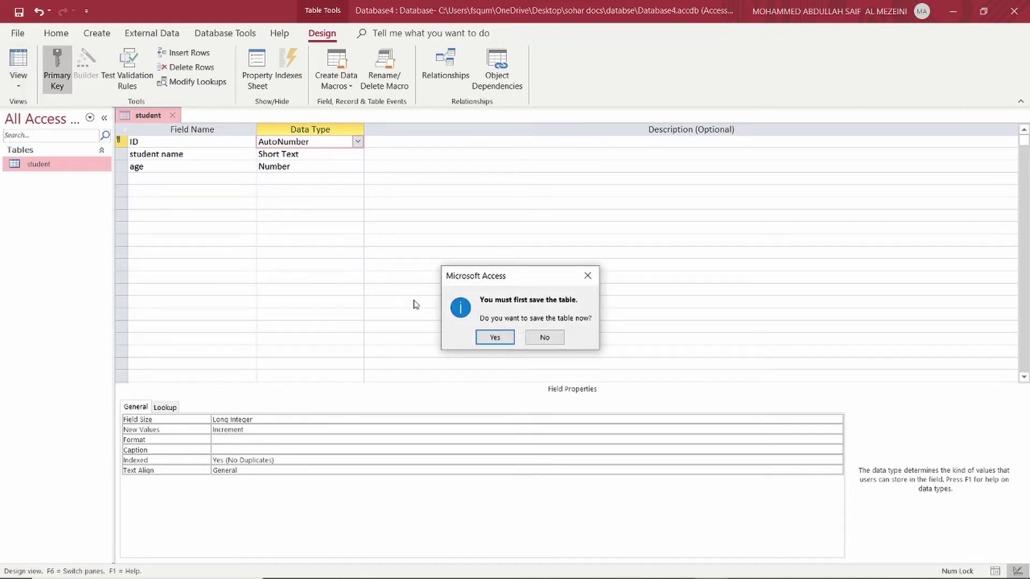
click(510, 337)
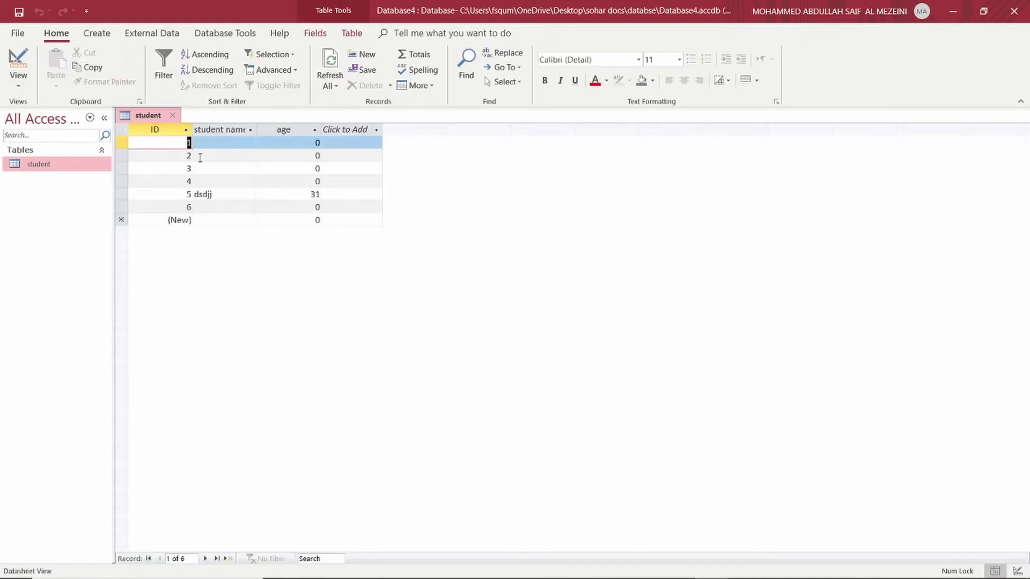
- Enter asd as the student name for records 1, 2, 3, 4 and 6
click(228, 169)
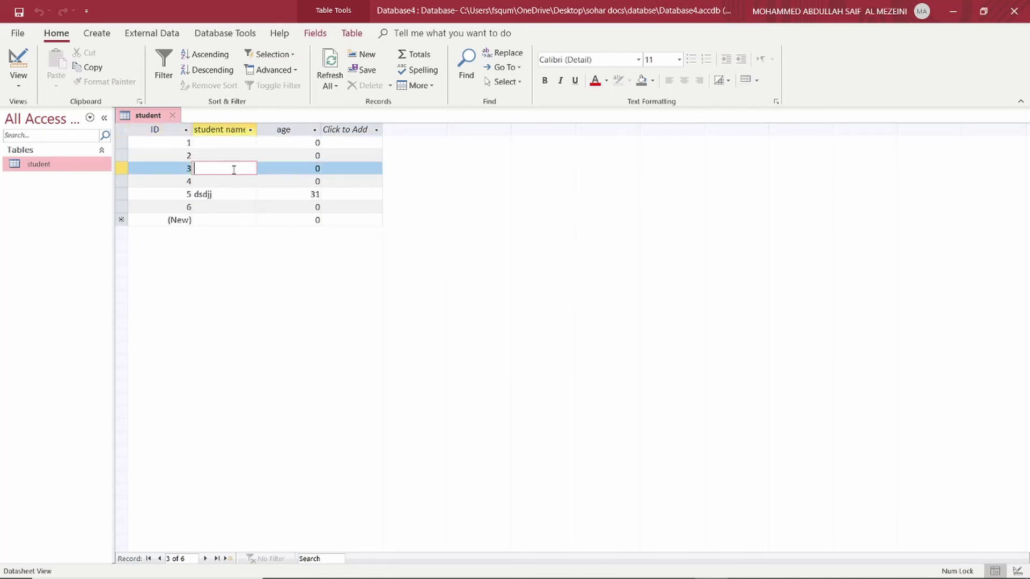
click(214, 146)
key(Down)
key(Down)
key(Down)
key(Down)
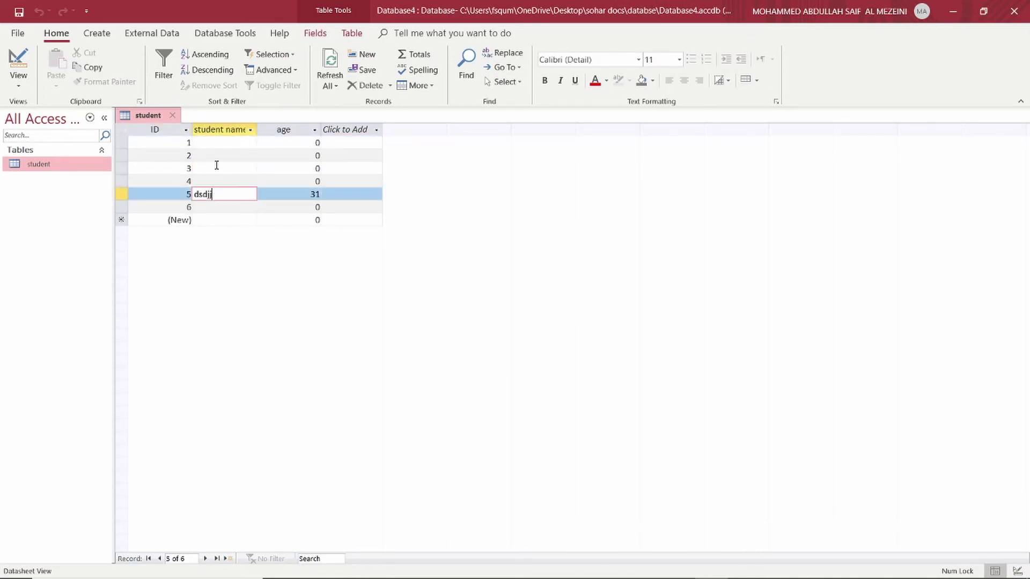
click(224, 140)
text(asd)
click(219, 156)
text(asd)
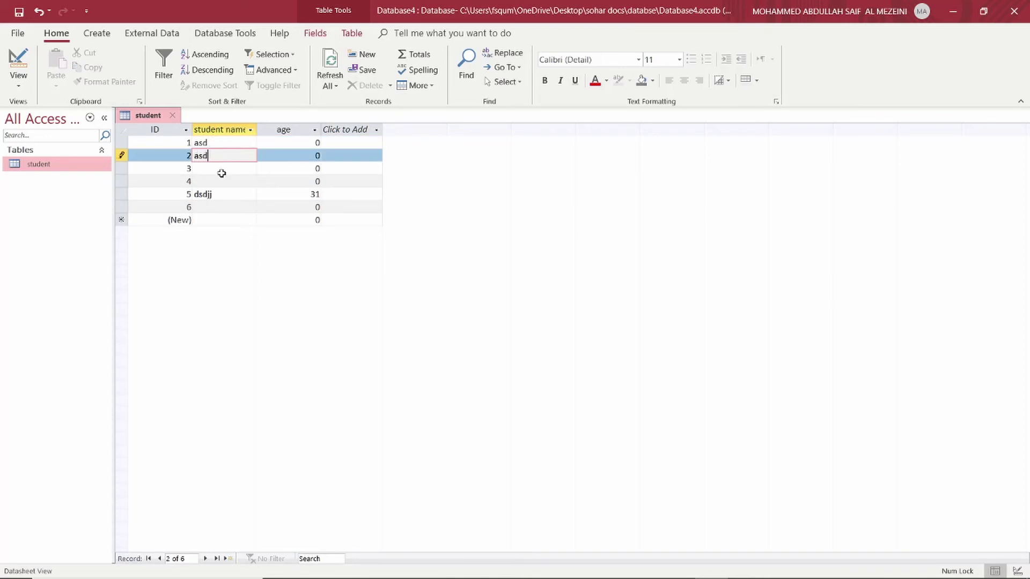
click(221, 171)
text(asd)
click(229, 180)
text(asd)
click(235, 210)
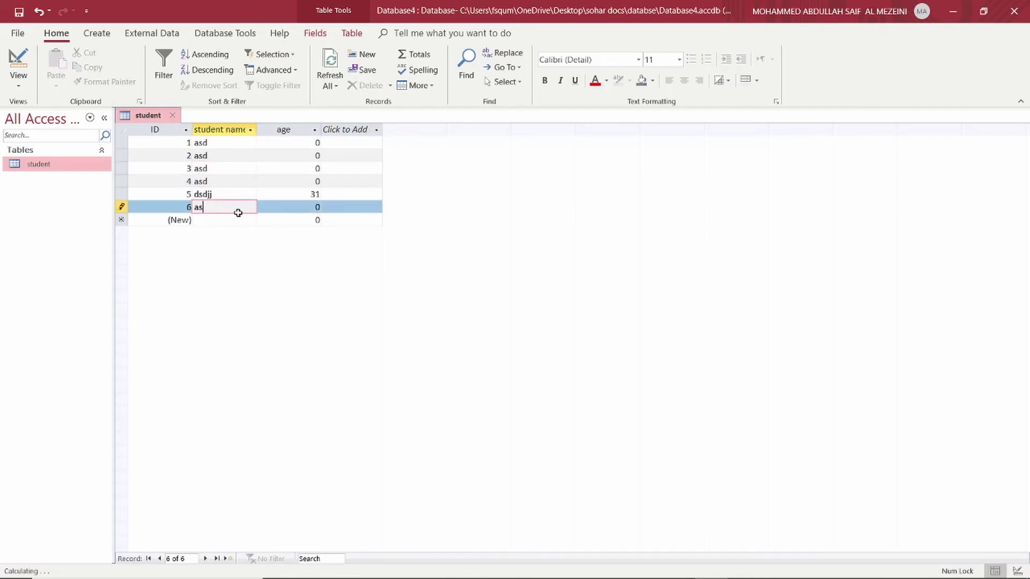
text(asd)
- Add three new records to the student table, each with the student name asd
click(224, 221)
text(asd)
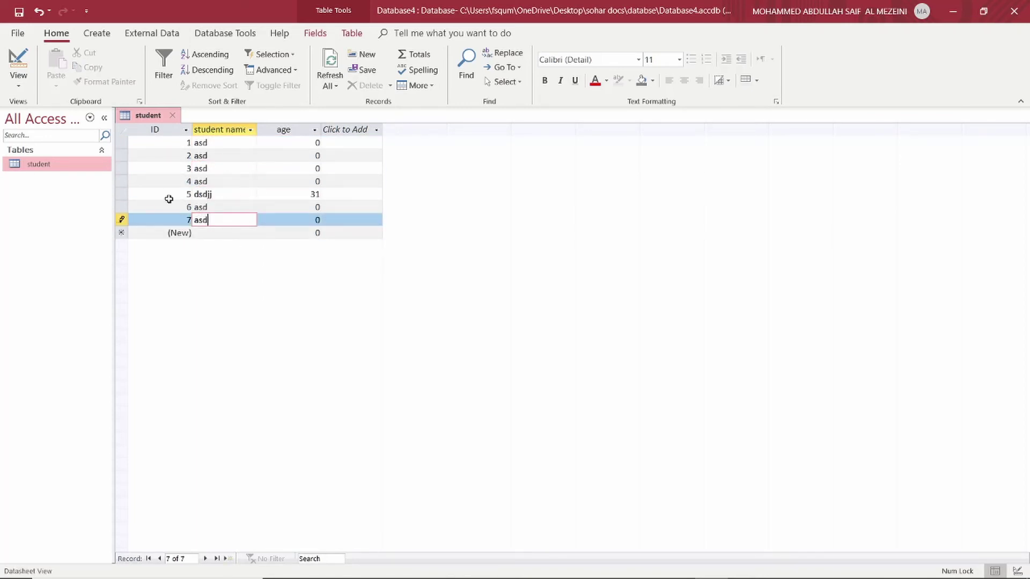
click(225, 234)
text(asd)
click(230, 246)
text(as)
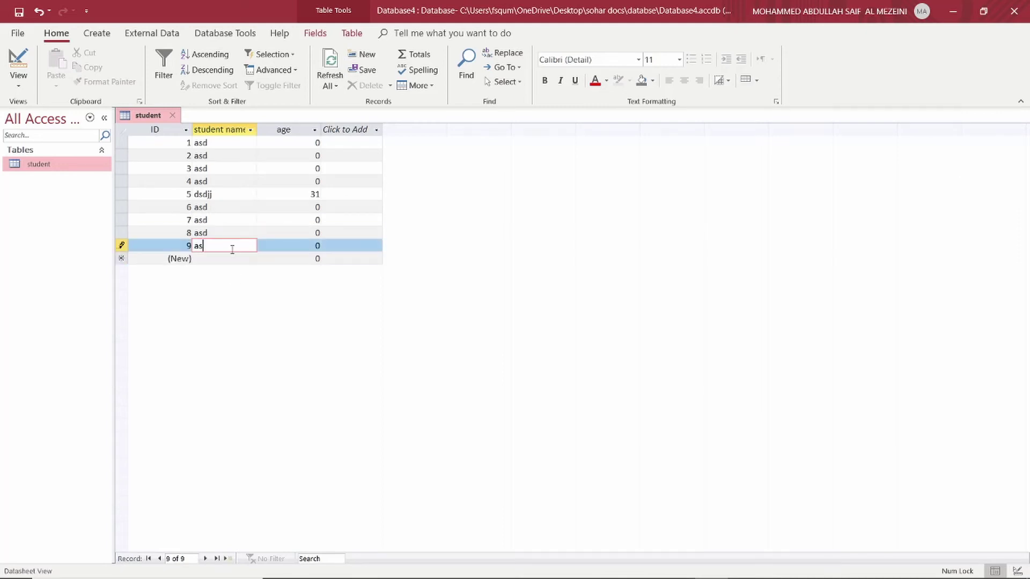
- Return to Design View and change the ID field's data type from AutoNumber to Number
click(185, 144)
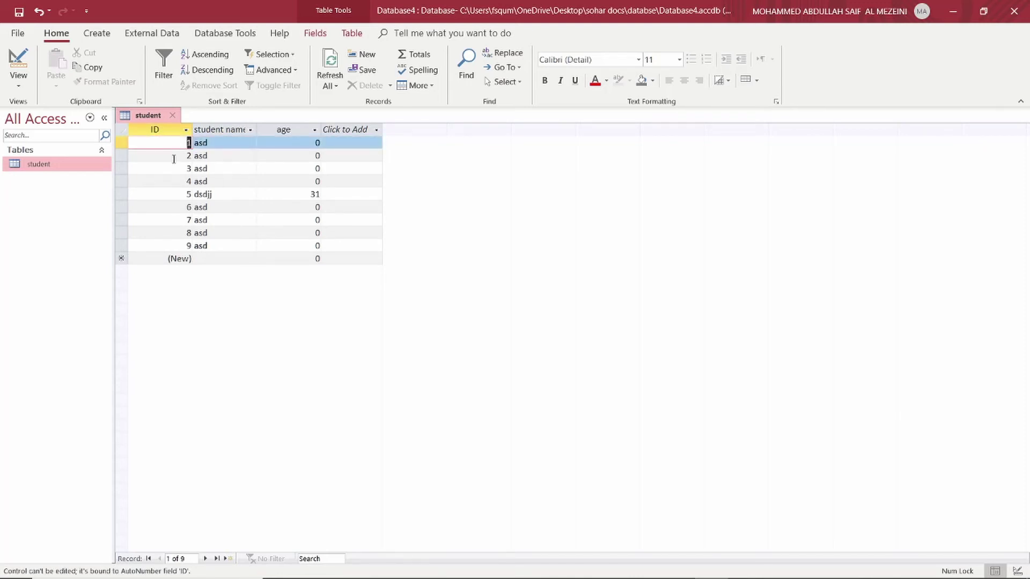
click(178, 168)
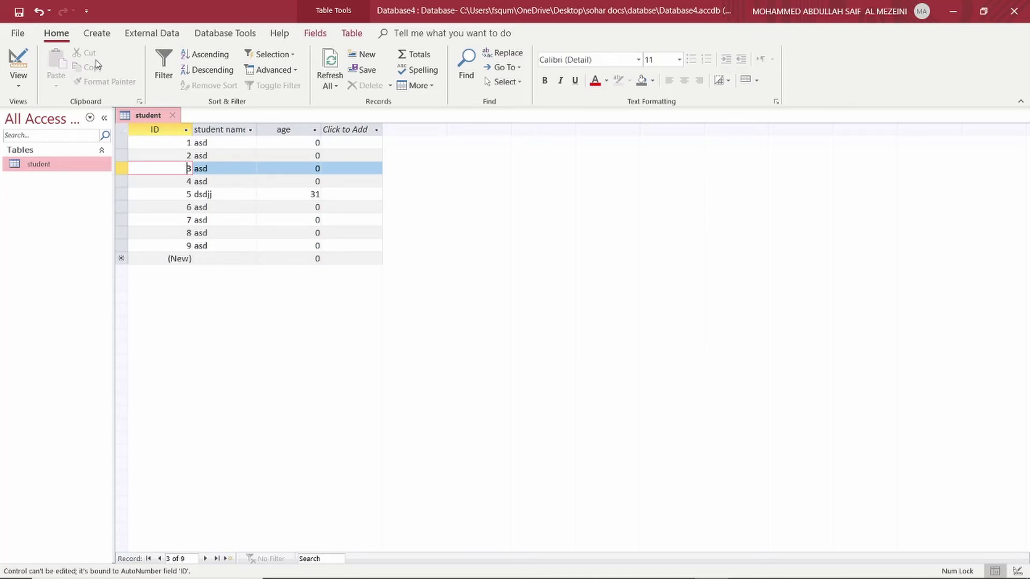
click(18, 81)
click(57, 138)
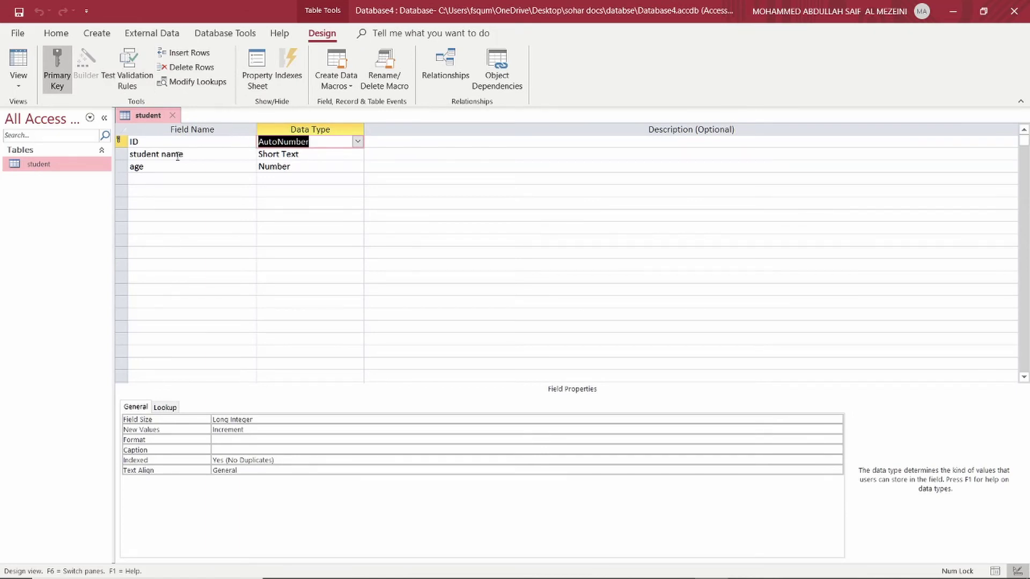
click(178, 142)
click(321, 142)
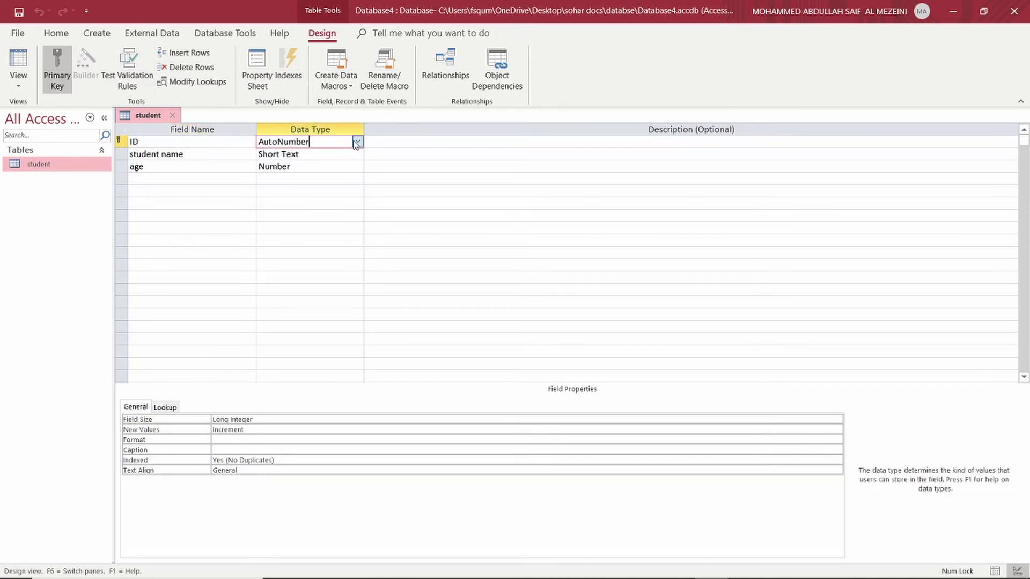
click(356, 141)
click(290, 177)
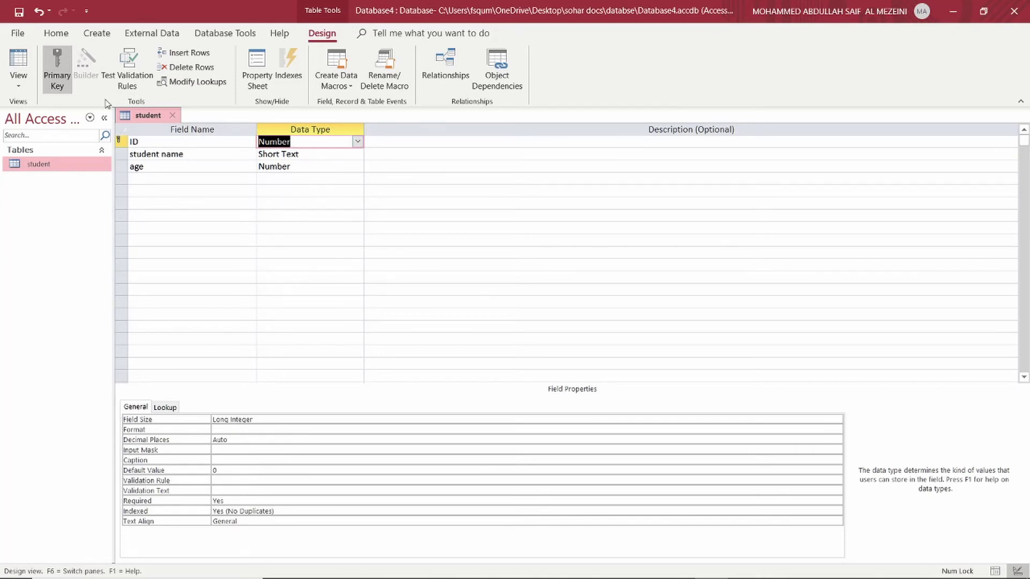
- Save the student table, switch it to Datasheet View and set the first record's ID to 12312
click(19, 81)
click(76, 111)
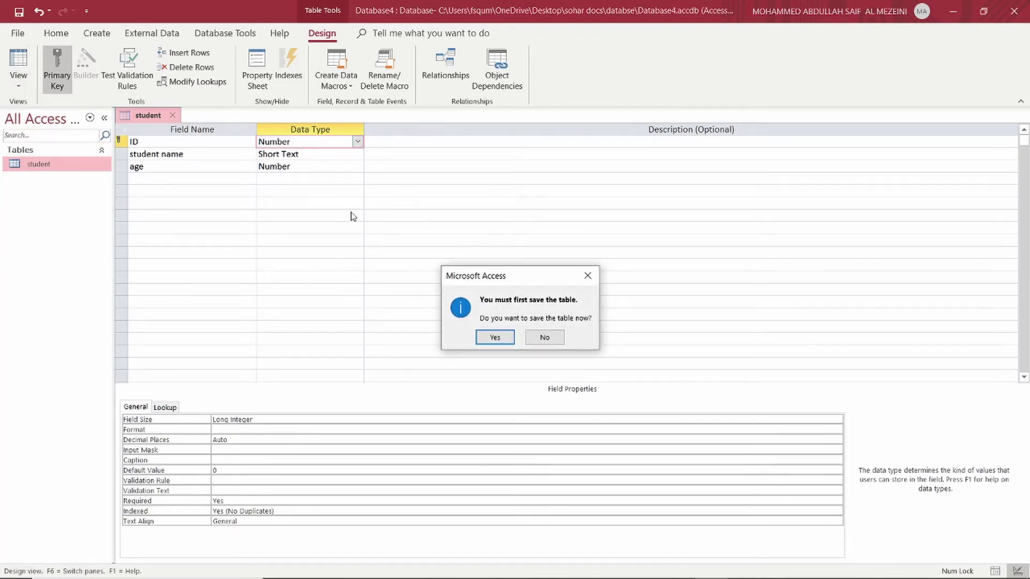
click(508, 336)
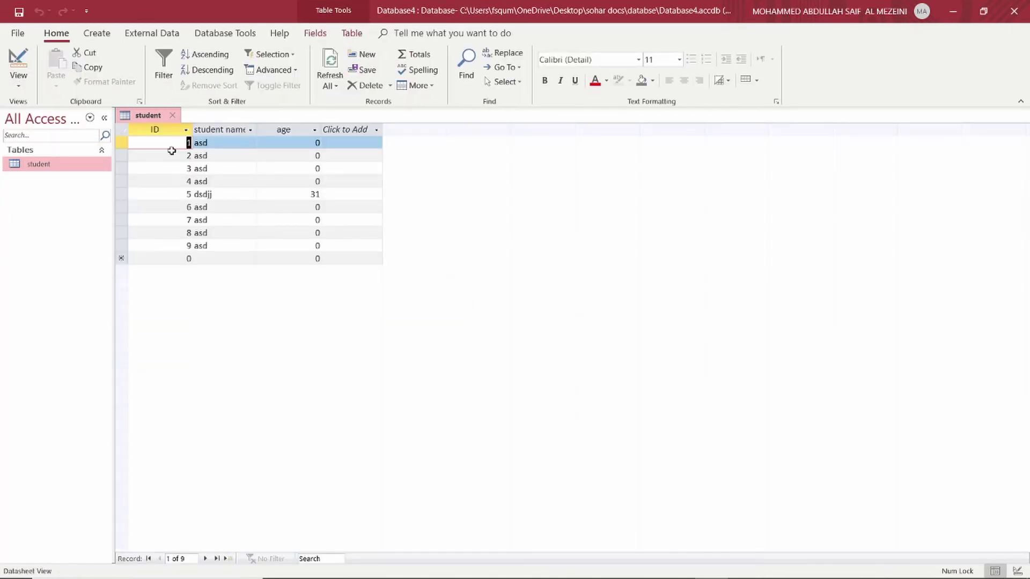
text(12312)
key(Down)
- Try to give the second student record the same ID as the first, 12312
text(123)
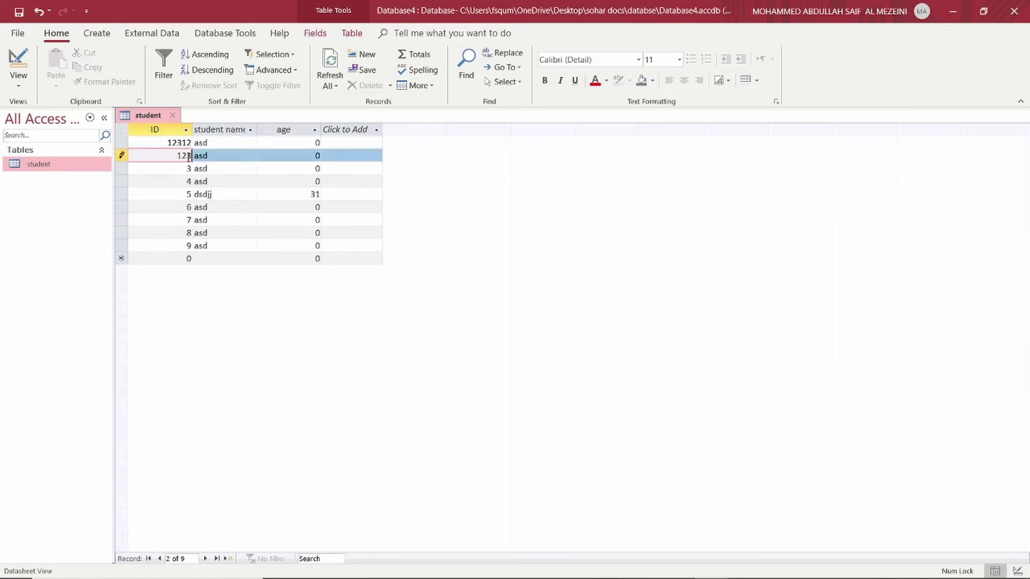
text(12)
key(Down)
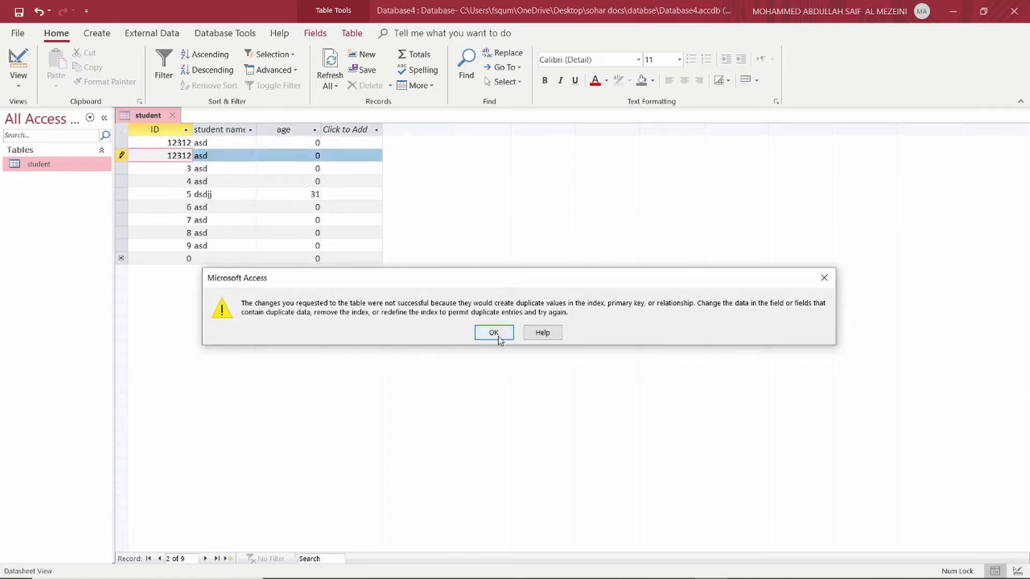
click(494, 333)
- Set the second student record's ID to 132312 and the third record's ID to 4553
click(171, 156)
text(3)
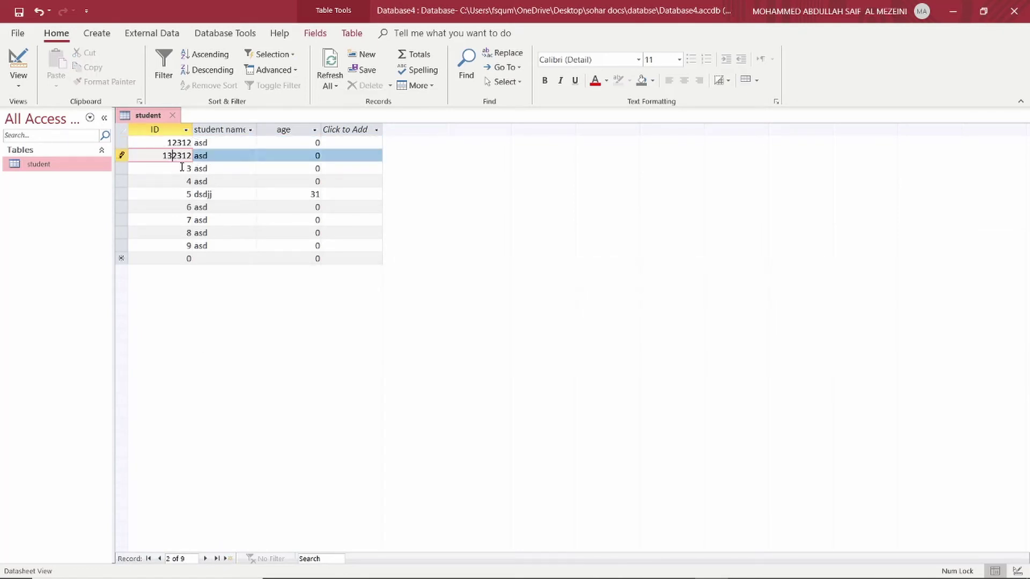
click(183, 167)
text(455)
key(Down)
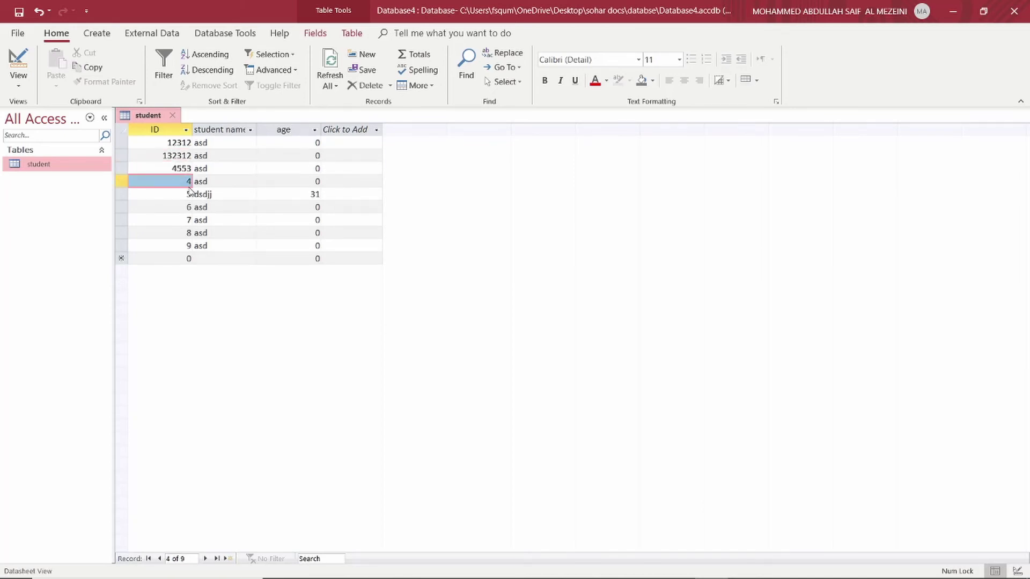
- Try to change the second student record's ID to the duplicate value 12312 and leave the record
click(169, 155)
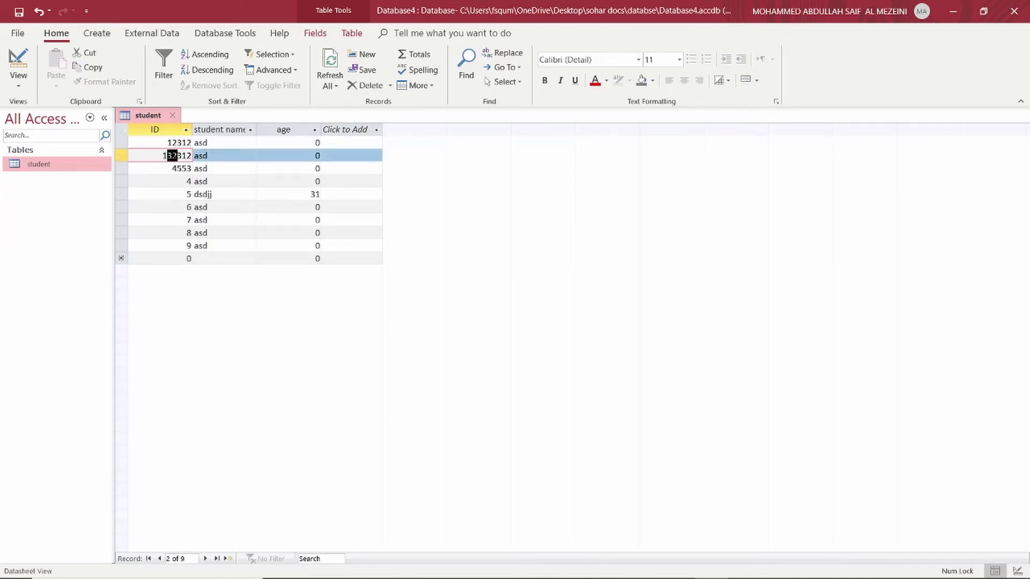
key(Delete)
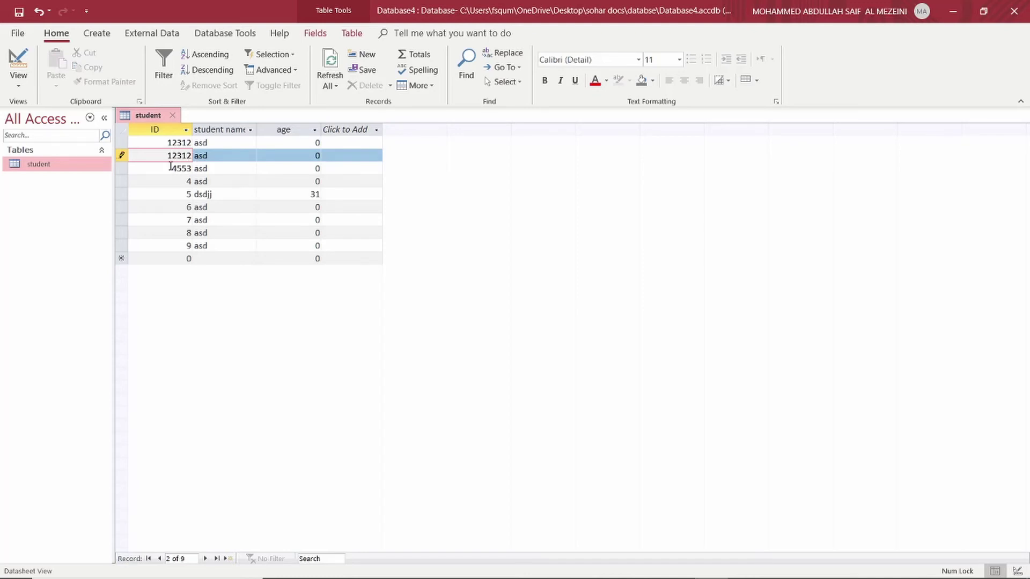
click(170, 167)
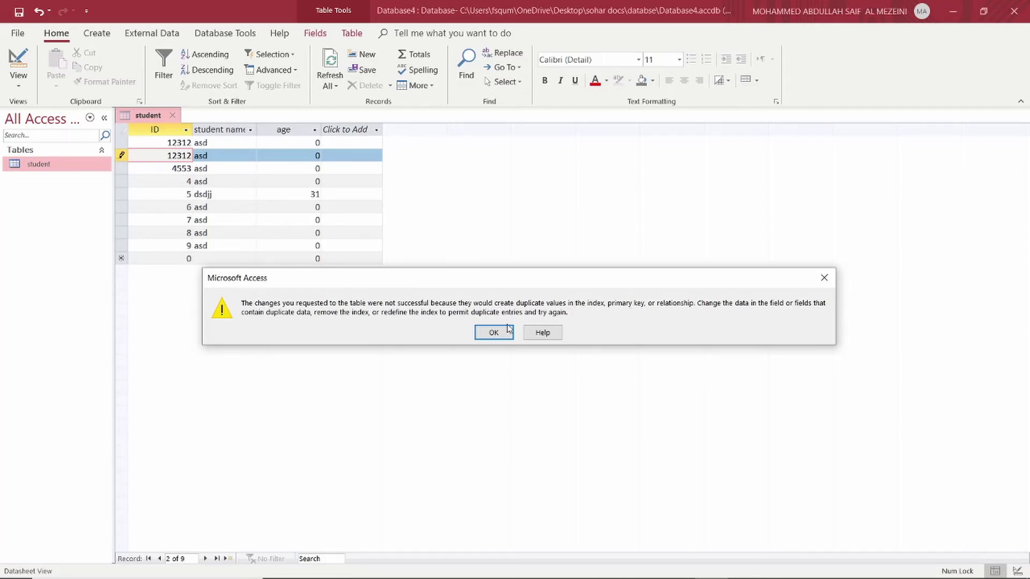
click(824, 278)
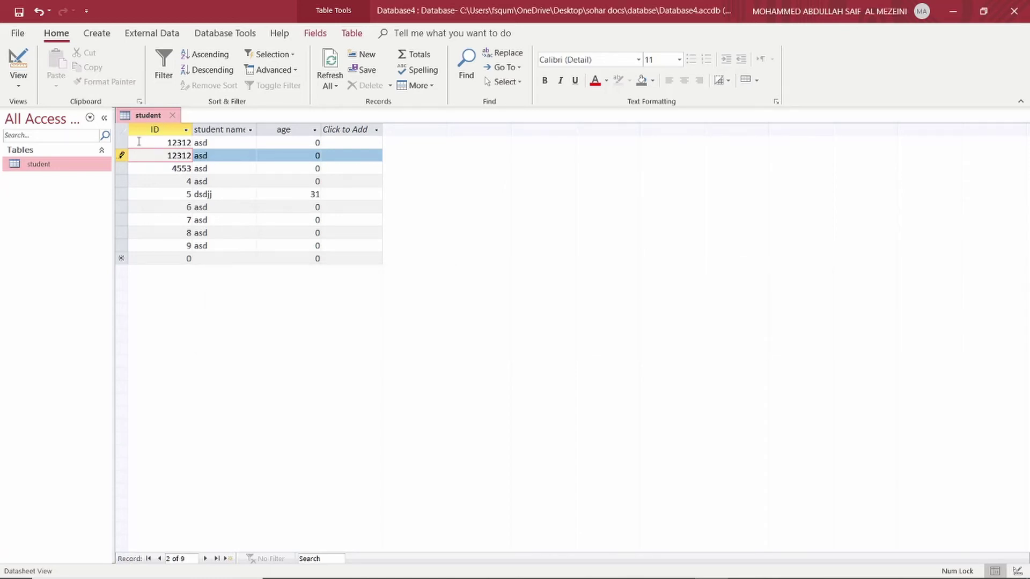
click(161, 185)
click(517, 332)
- Set the second student record's ID to the unique value 2312 and commit the record
click(172, 155)
key(BackSpace)
click(202, 156)
click(209, 232)
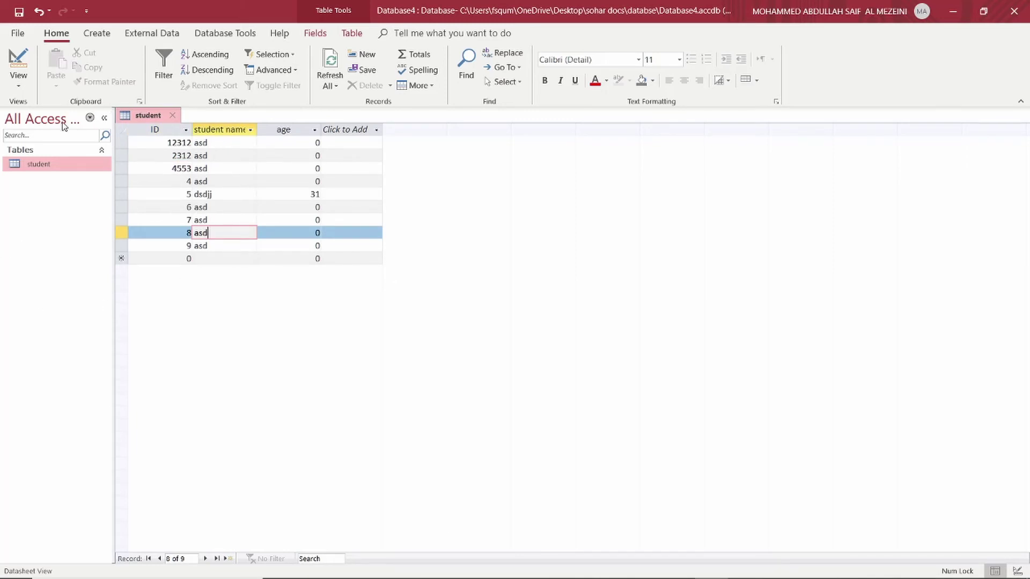
- Return the student table to Design View and inspect the row options for all three fields selected together
click(18, 80)
click(34, 137)
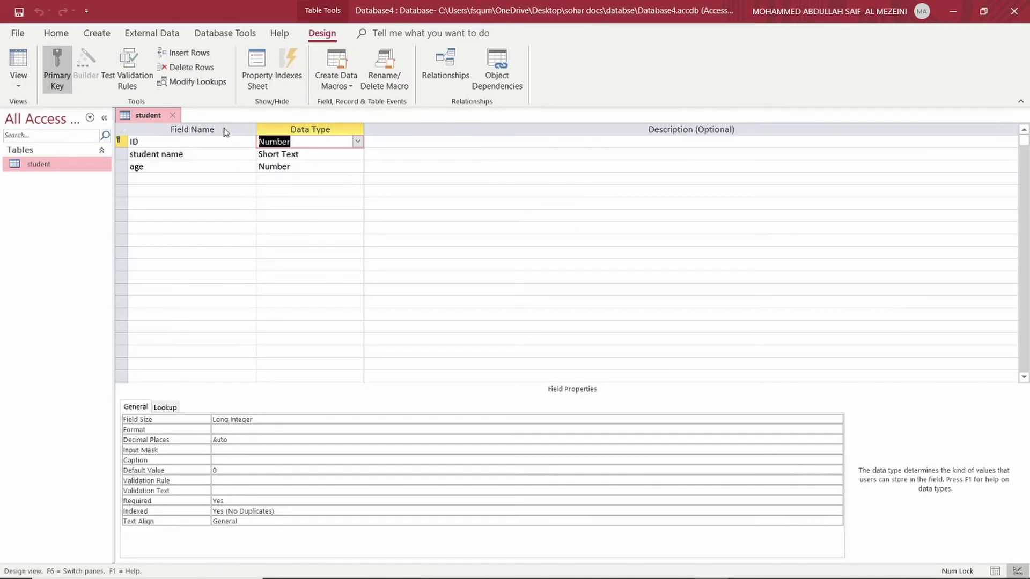
drag(121, 142, 122, 166)
right_click(120, 138)
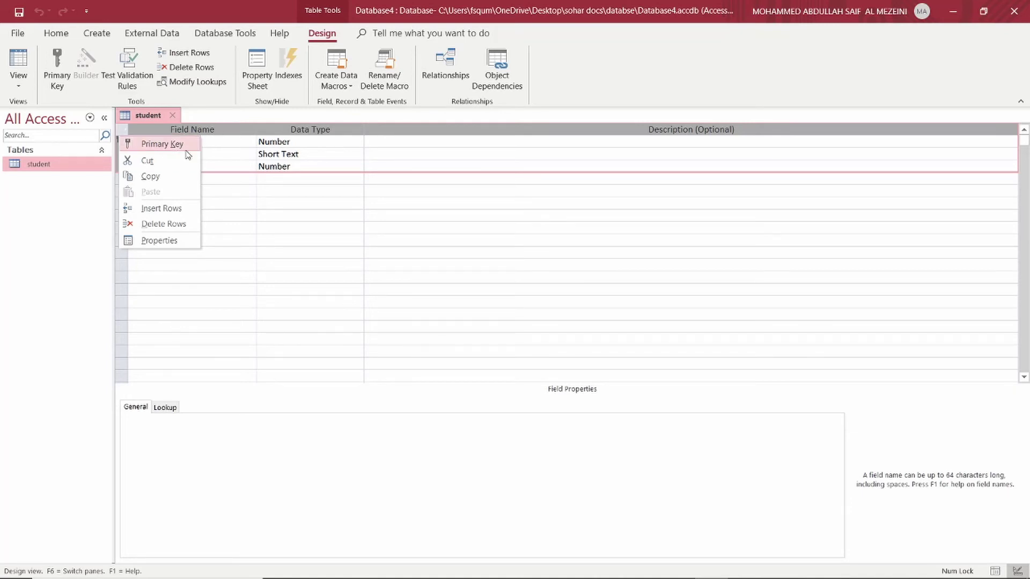
click(277, 216)
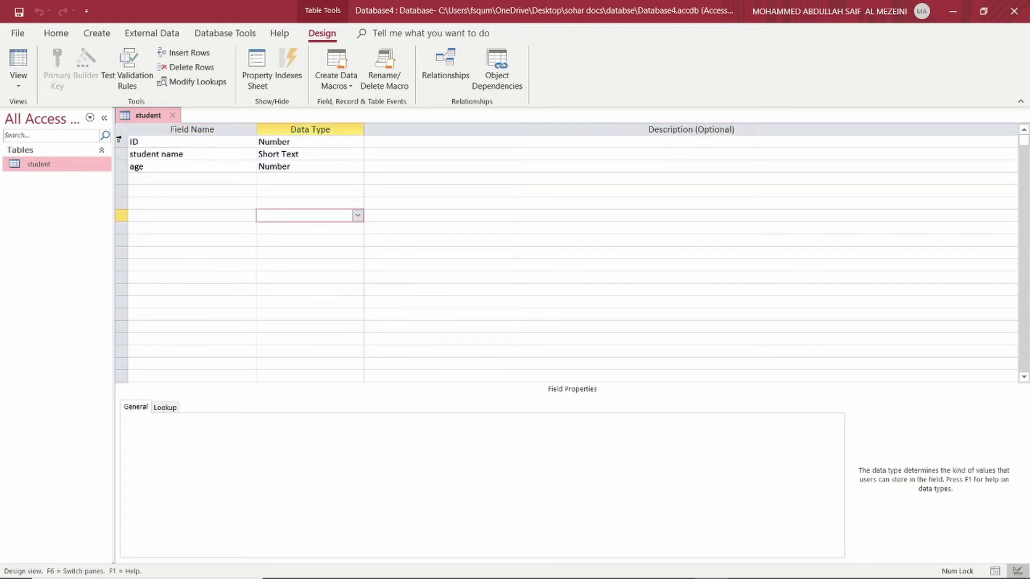
- Examine the ID field's data type, properties and Primary Key setting
click(131, 141)
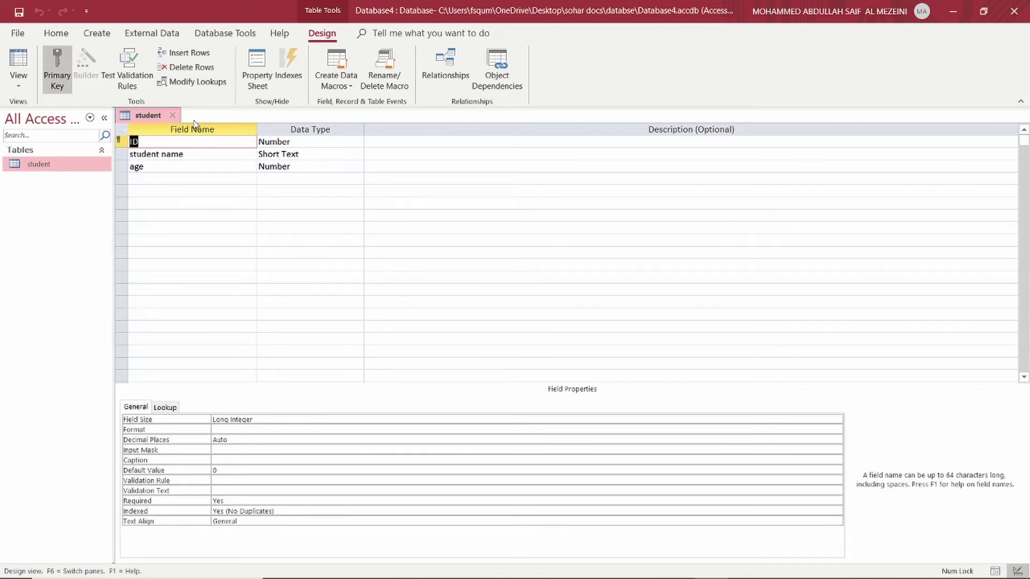
click(293, 140)
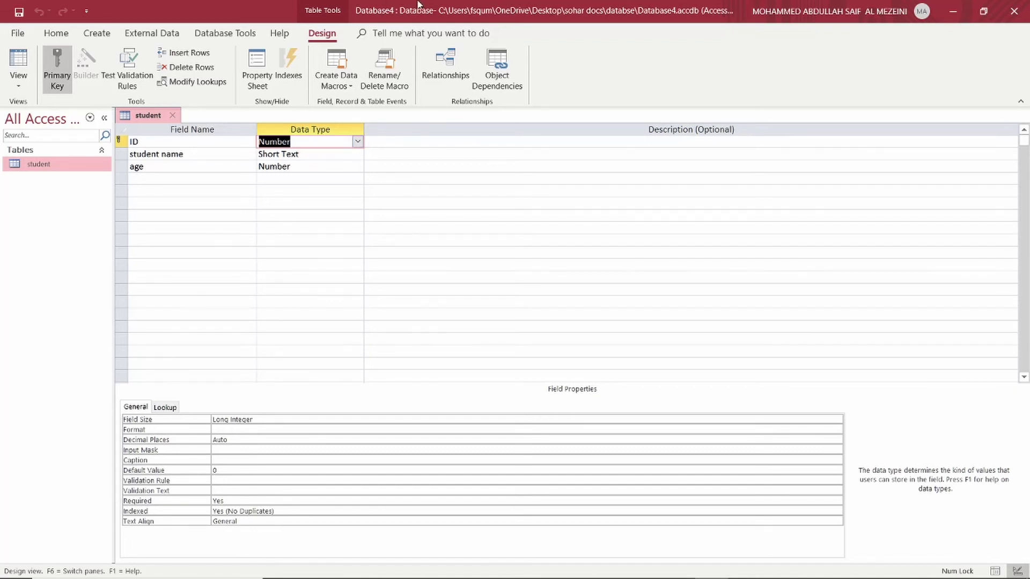
click(141, 142)
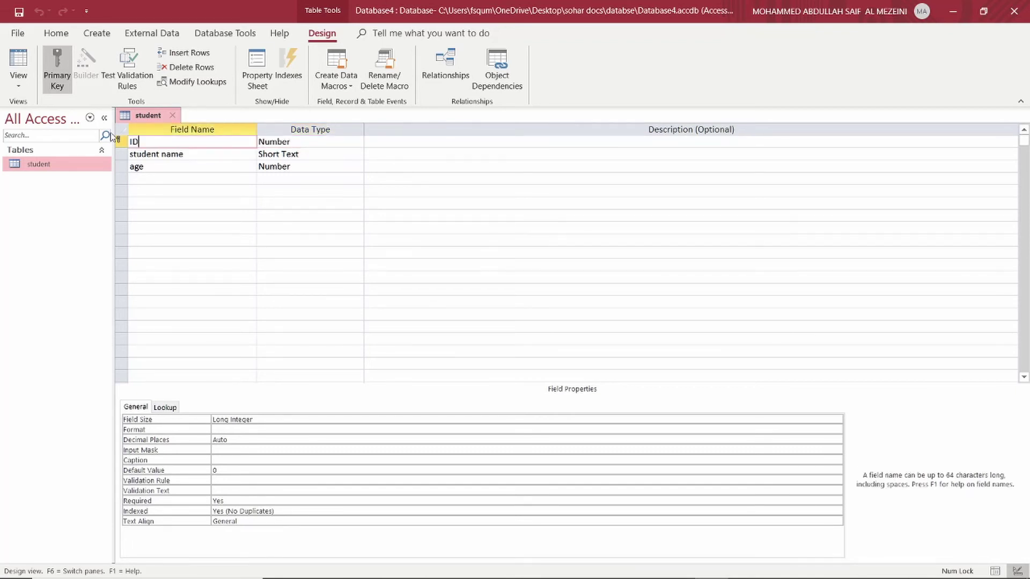
right_click(120, 140)
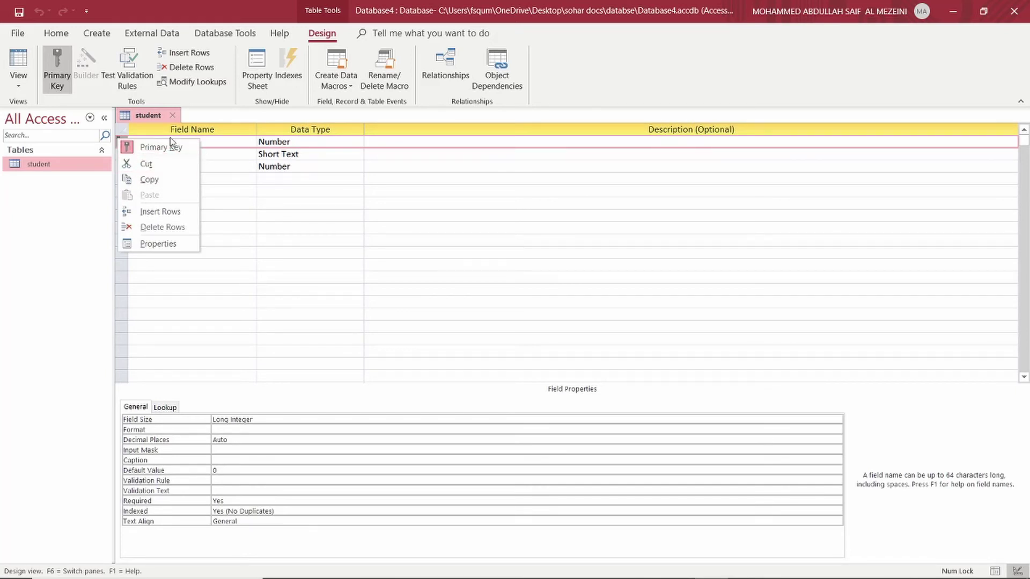
click(324, 254)
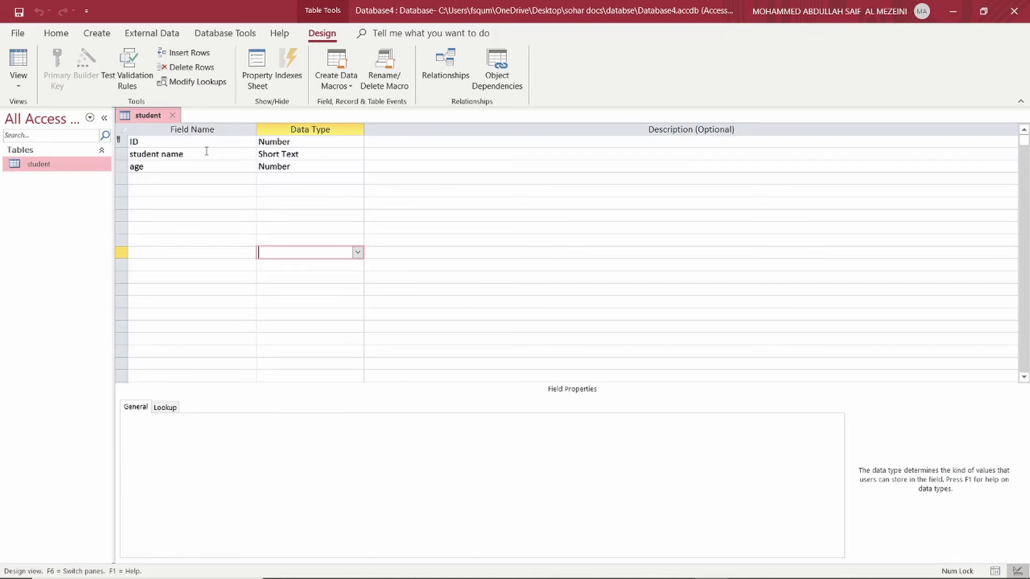
- Compare the Primary Key option on the ID field with that on the student name field, and view the age field's properties
drag(133, 142, 260, 145)
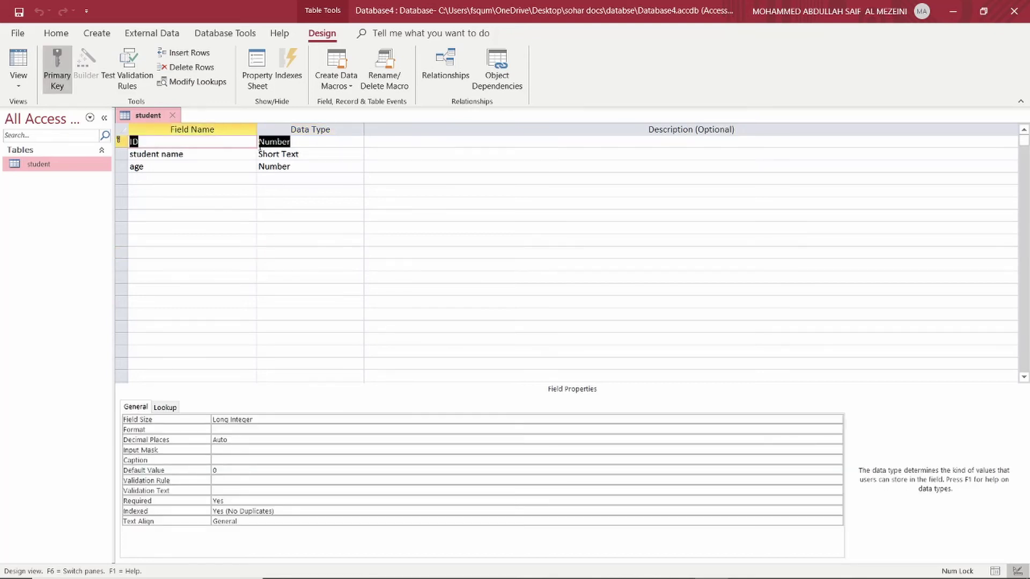
click(166, 143)
right_click(129, 145)
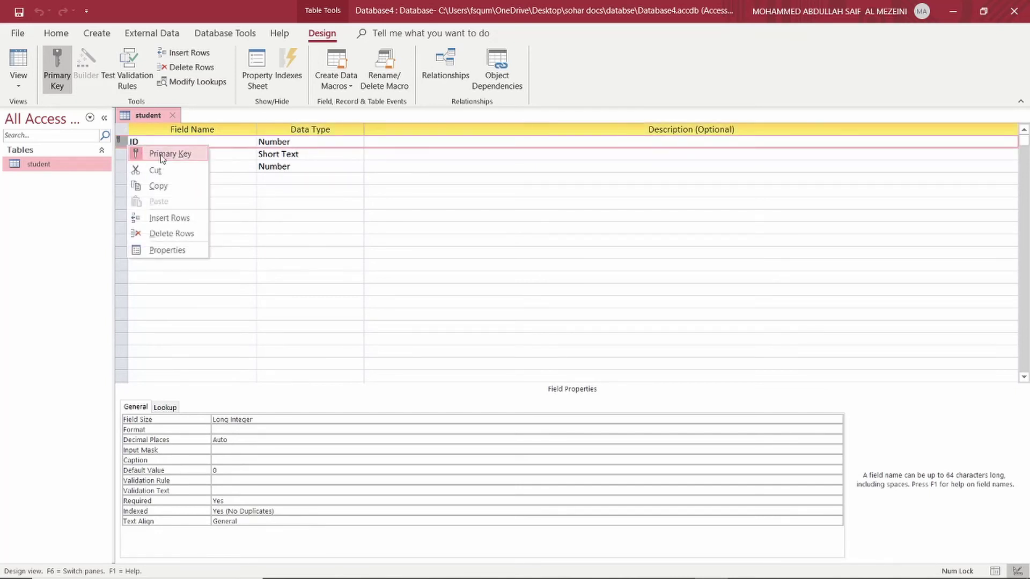
click(120, 156)
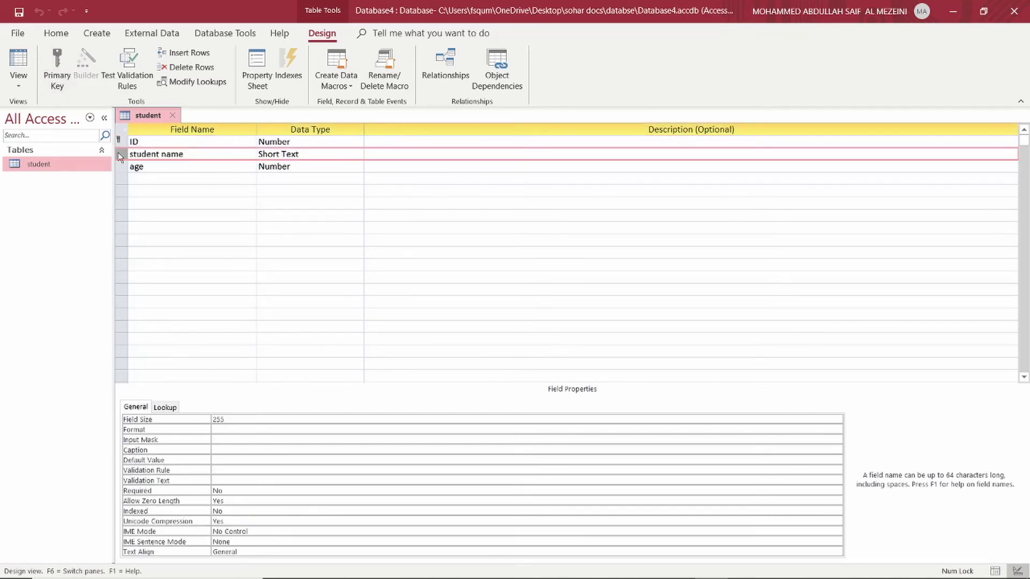
right_click(120, 155)
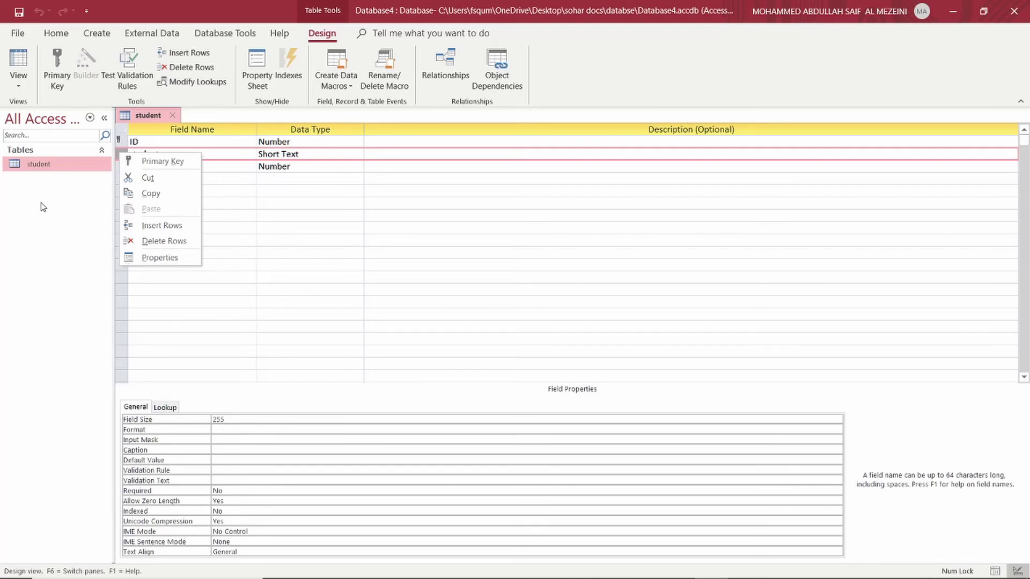
click(215, 143)
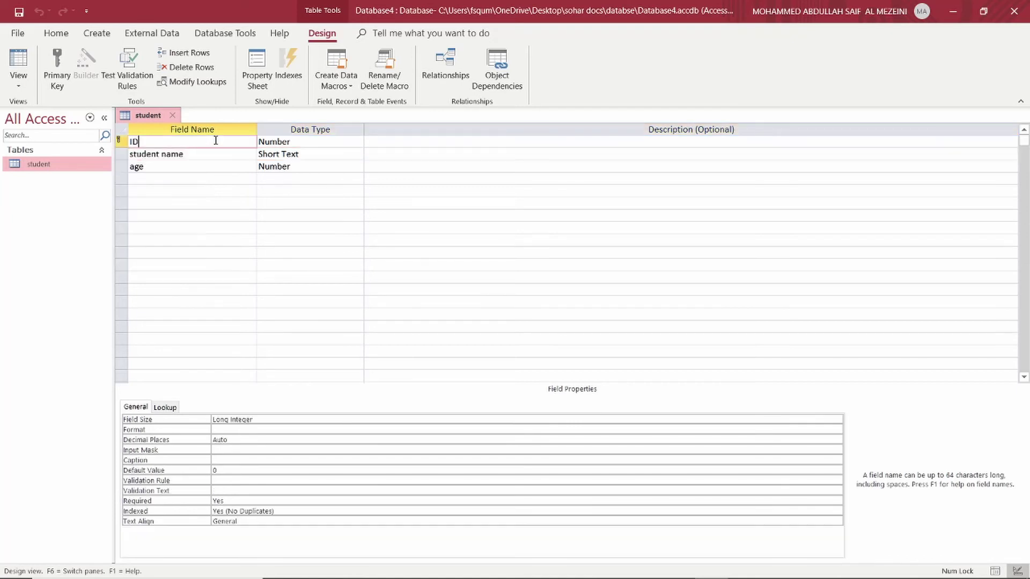
right_click(123, 141)
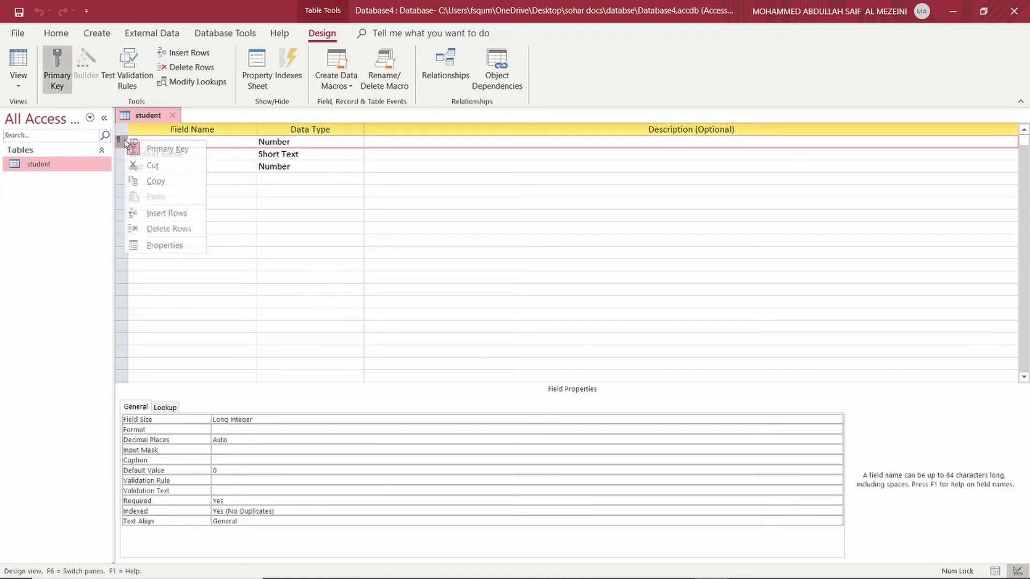
click(270, 213)
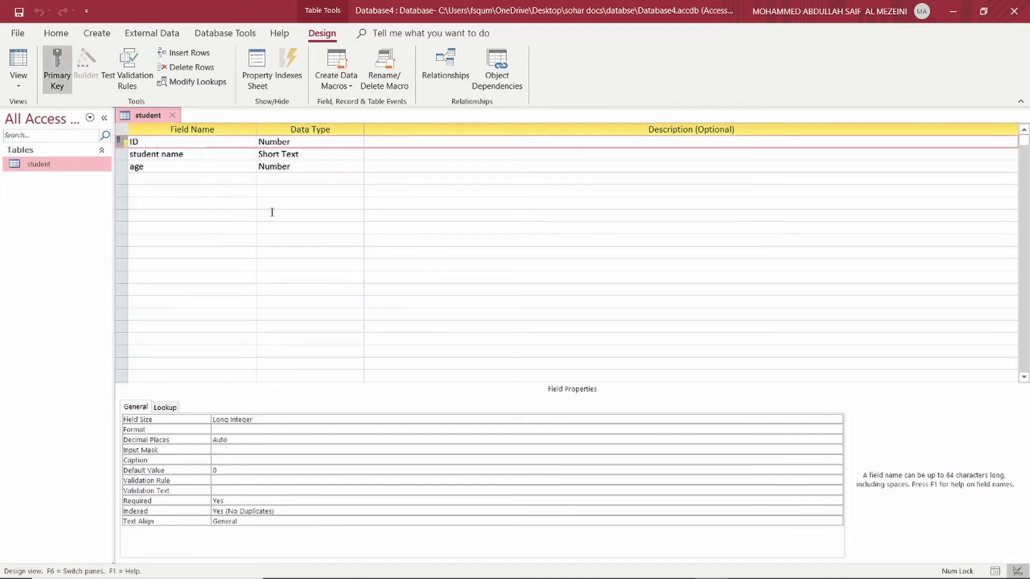
click(268, 217)
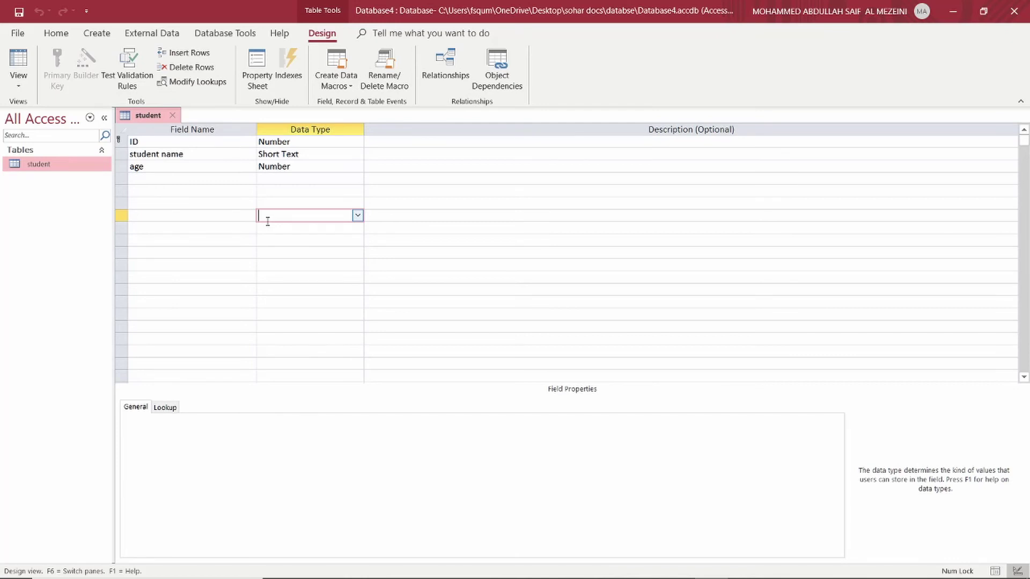
click(222, 191)
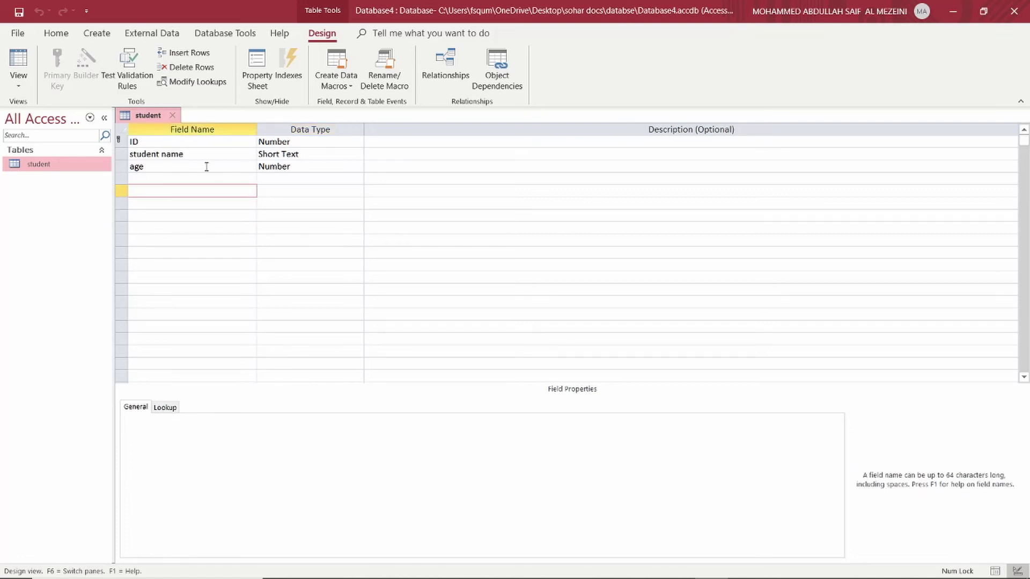
click(144, 168)
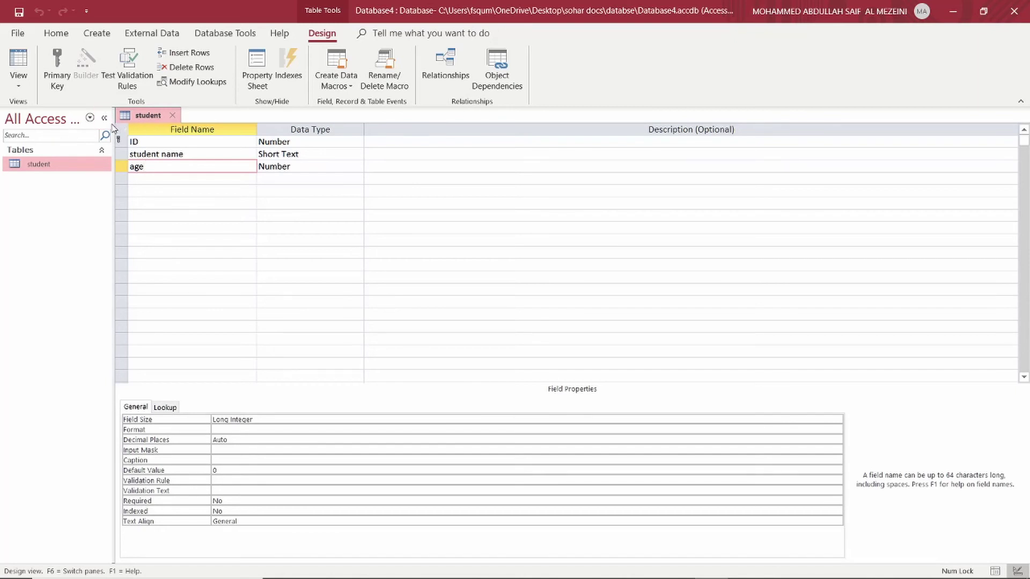
- Switch the student table to Datasheet View and change the third record's ID to 2316 and the second's to 2333
click(28, 86)
click(85, 108)
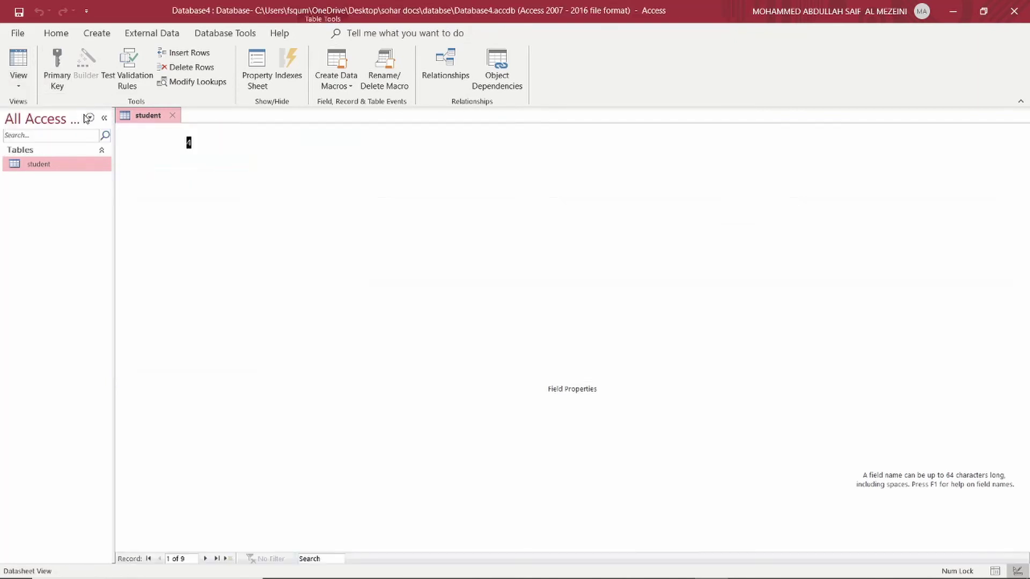
click(180, 169)
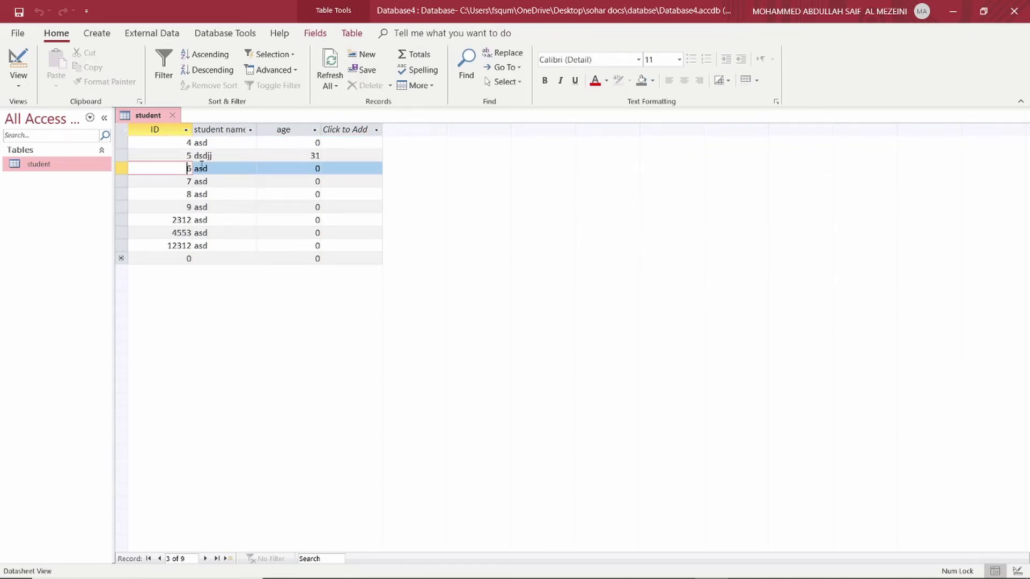
text(231)
double_click(170, 156)
text(2333)
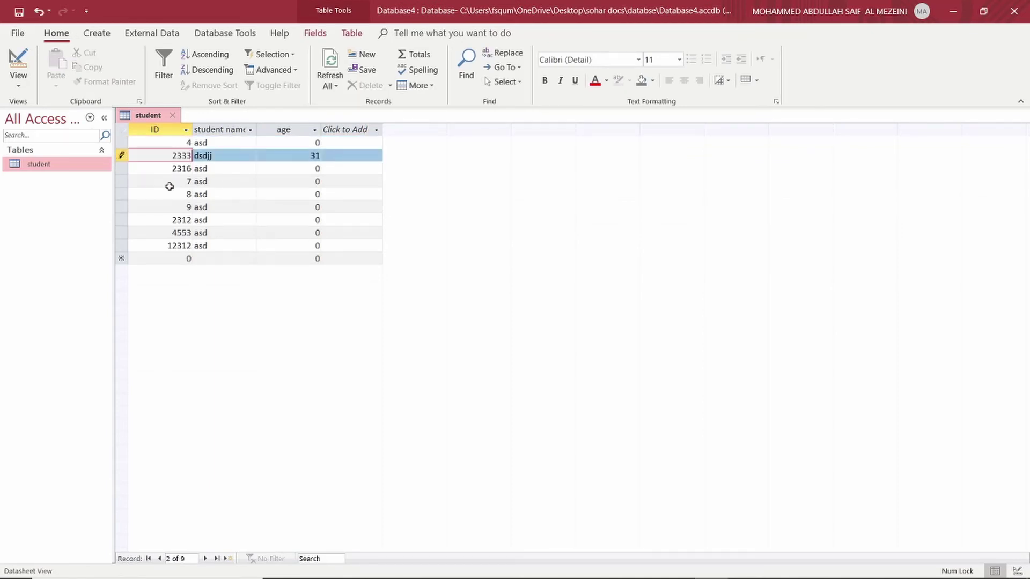
click(169, 187)
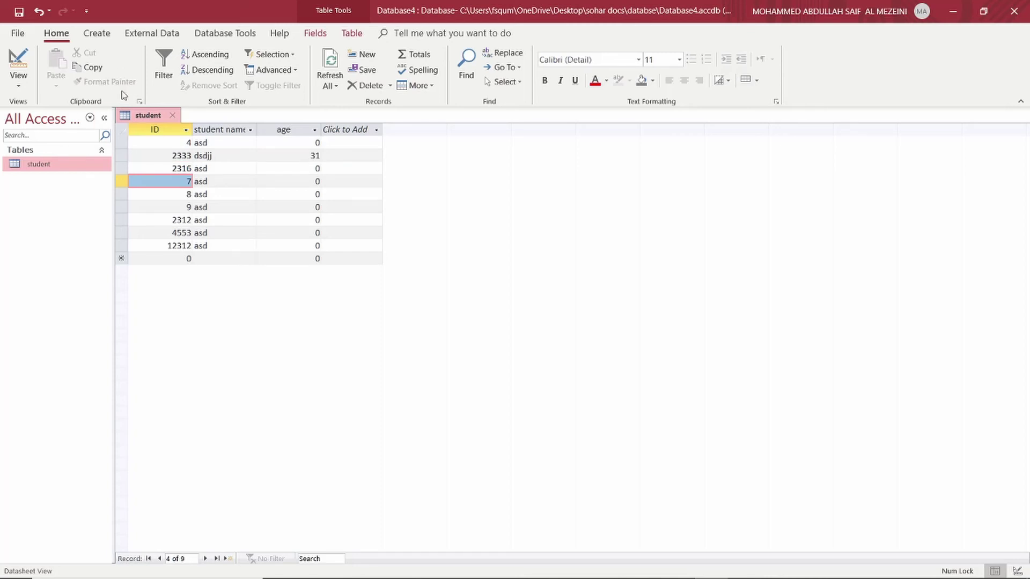
- Create a second, blank table in the database and select it among the listed tables
click(98, 33)
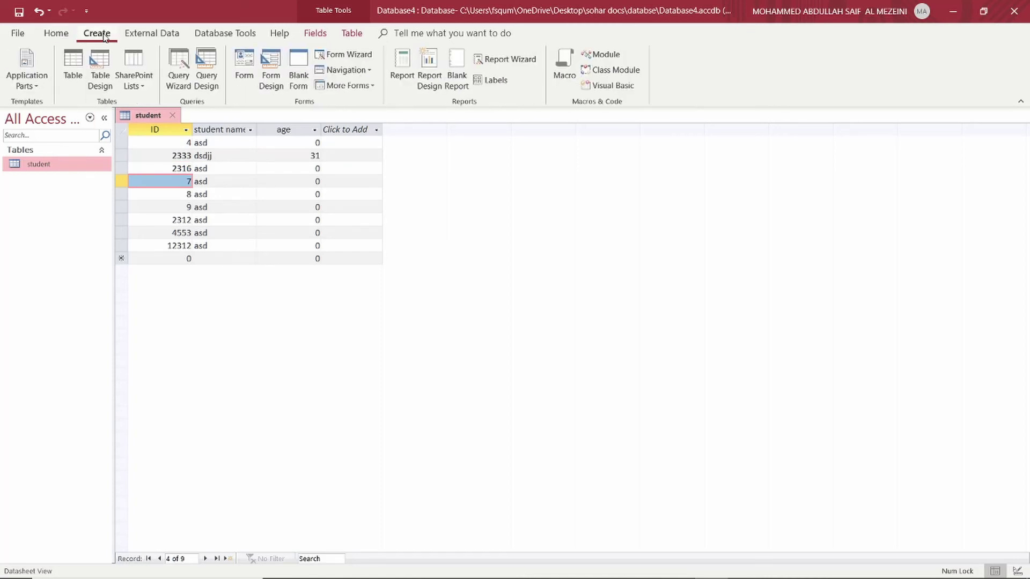
click(82, 76)
click(43, 177)
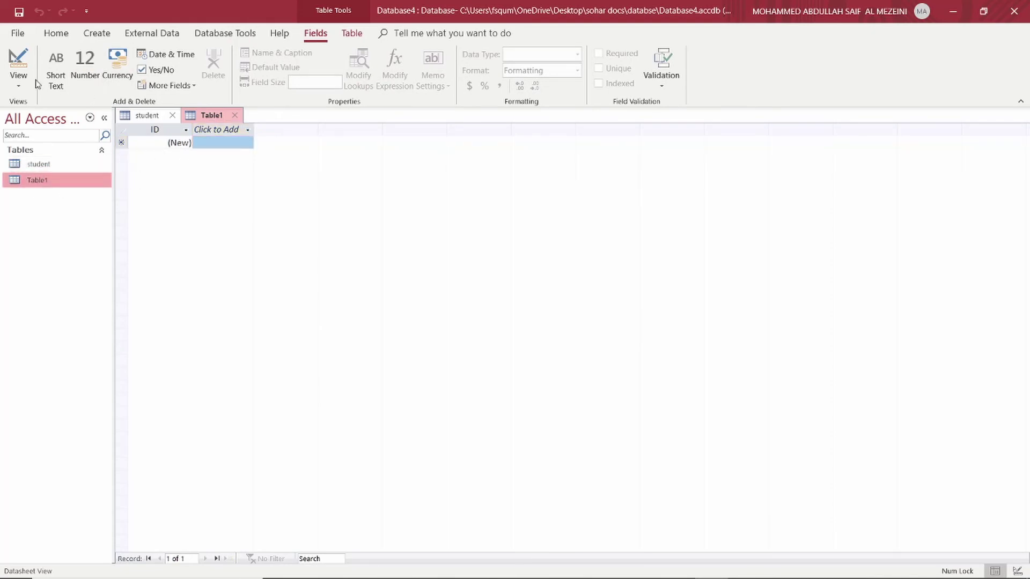
- Switch the new blank table to Design View, saving it under the name cource
click(20, 80)
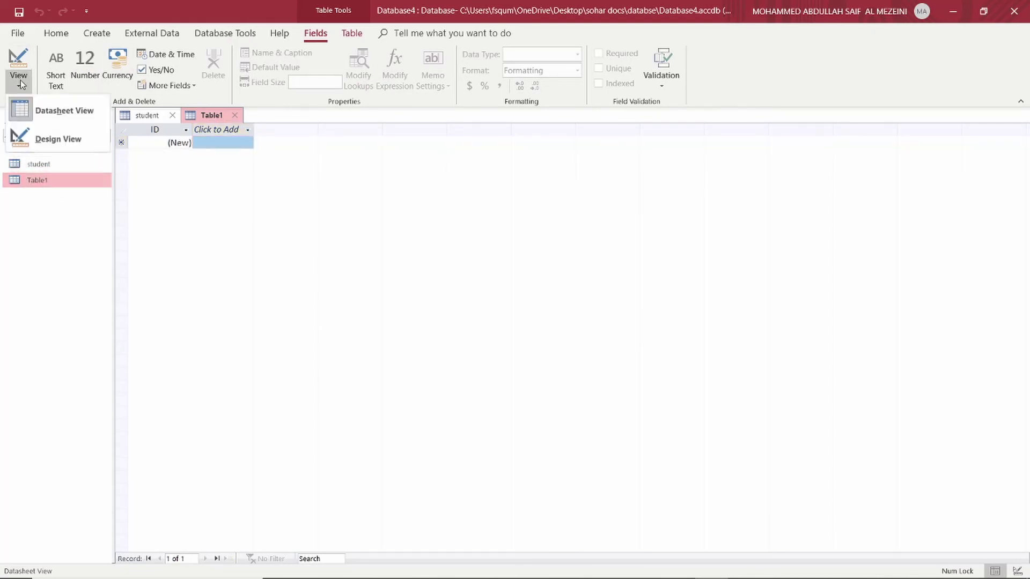
click(63, 140)
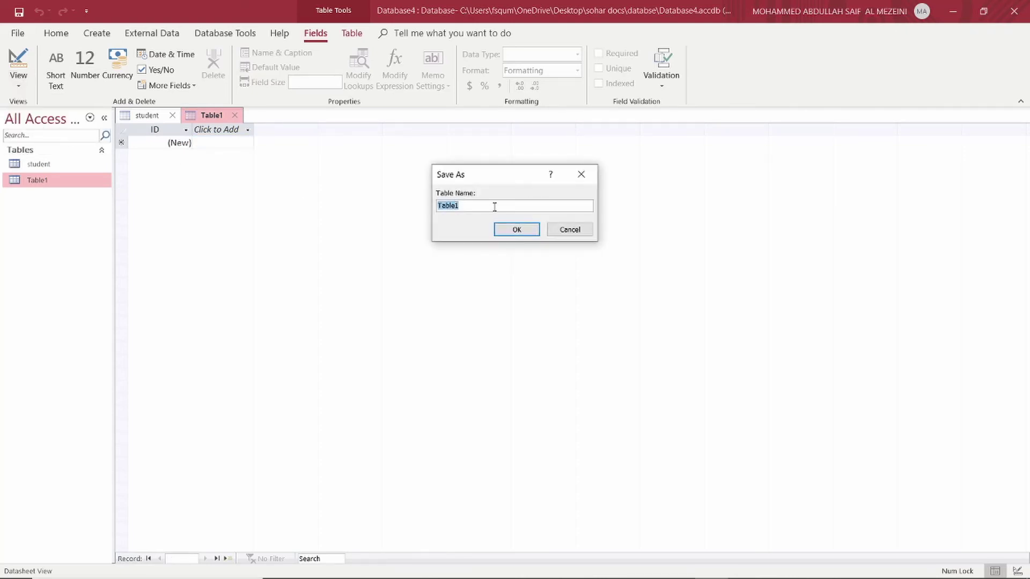
click(460, 206)
text(cource)
click(518, 229)
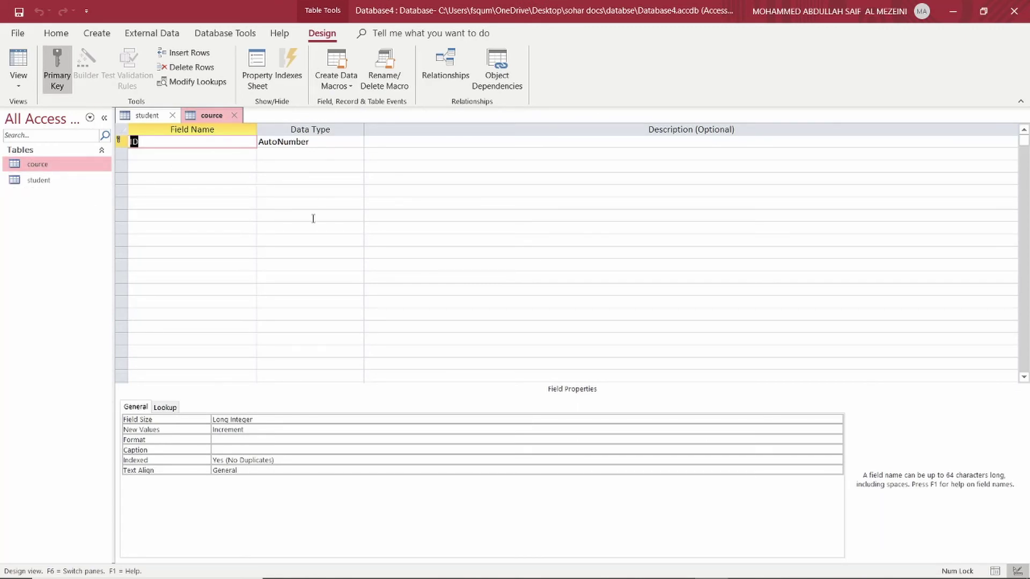
- Switch to the Module One Part 1 PDF in the browser and examine the example Course table's columns and records
mouse_move(609, 561)
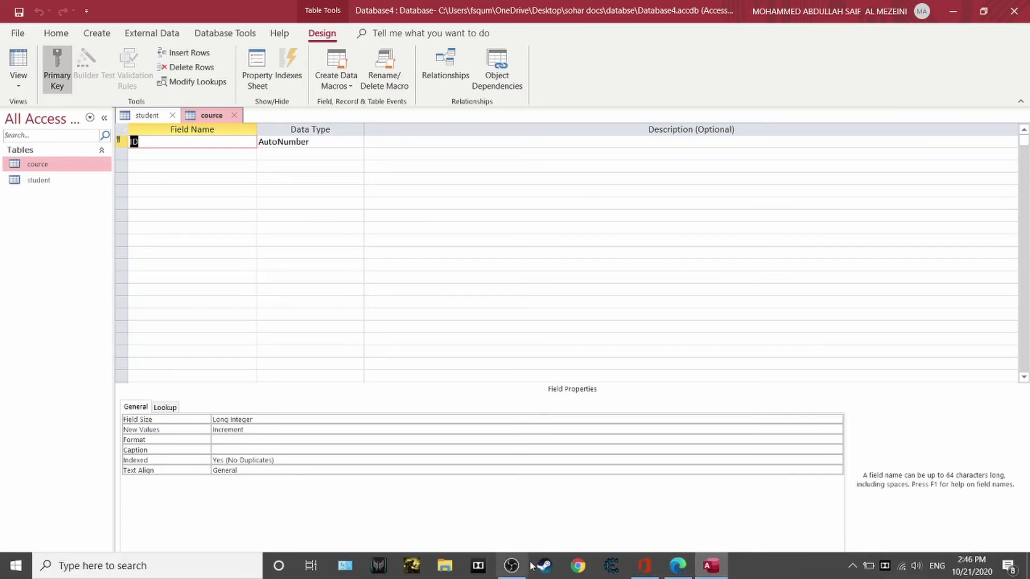
click(677, 567)
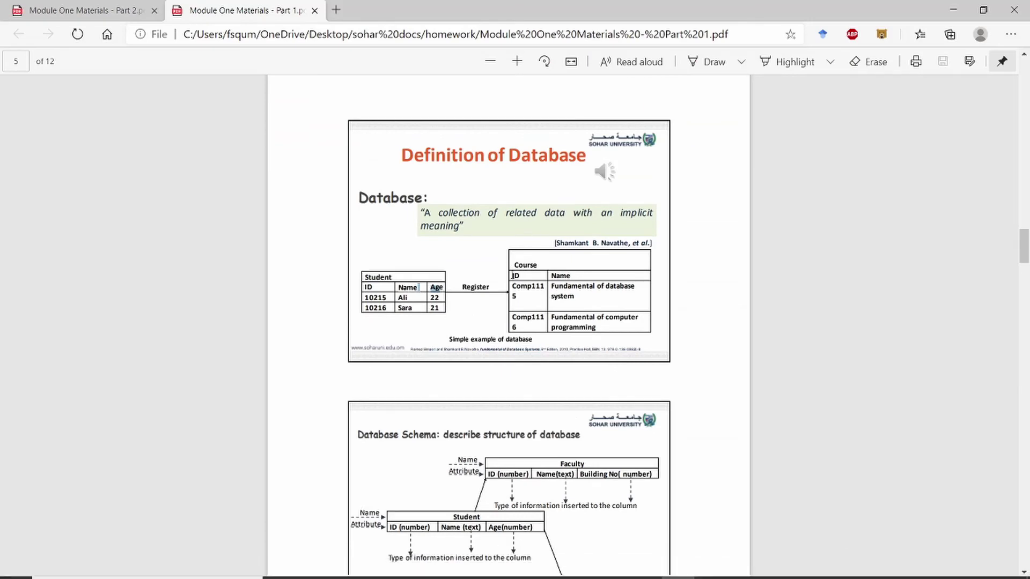
scroll(520, 233, down, 2)
scroll(520, 232, up, 20)
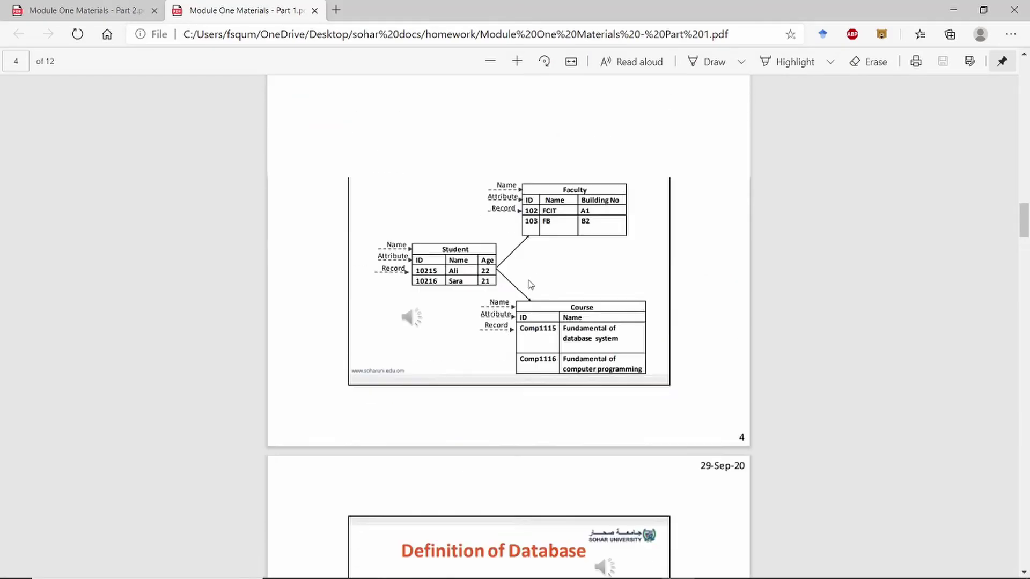
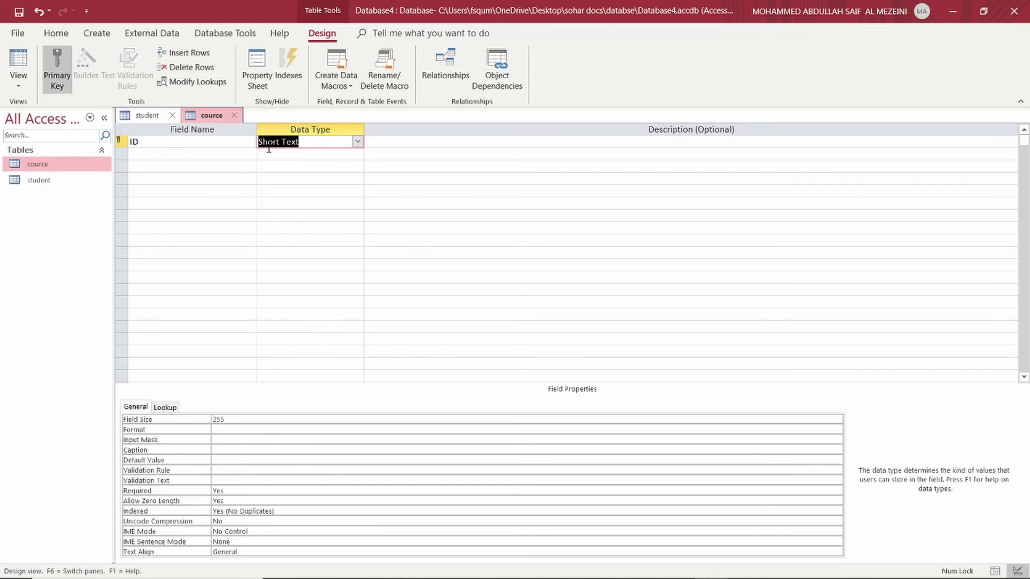
- Add a second field named cource name below the ID field in the cource table's design
click(239, 155)
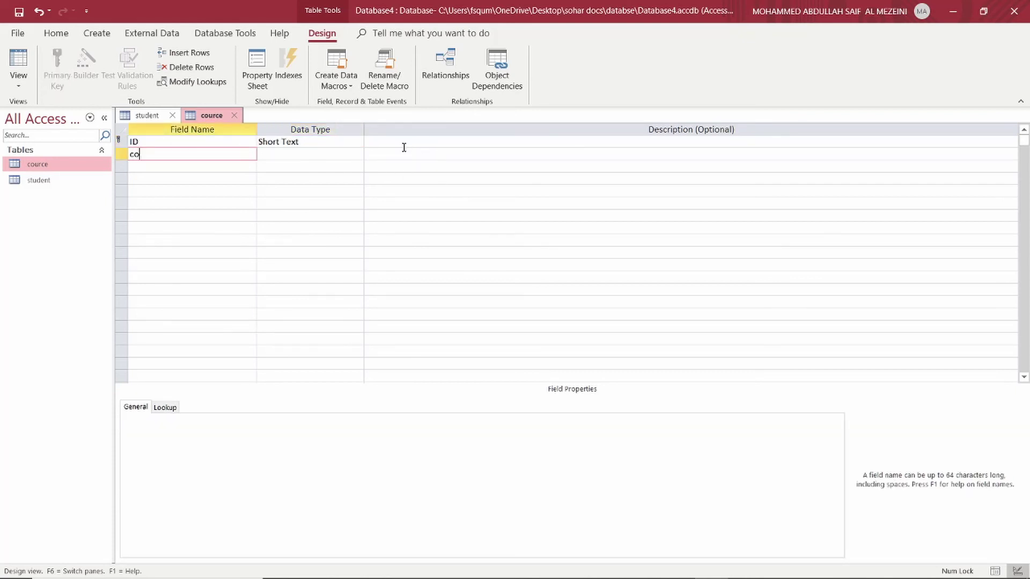
key(BackSpace)
key(BackSpace)
key(BackSpace)
key(BackSpace)
text(cource name)
- Commit the cource name field with the Short Text data type
drag(191, 156, 160, 159)
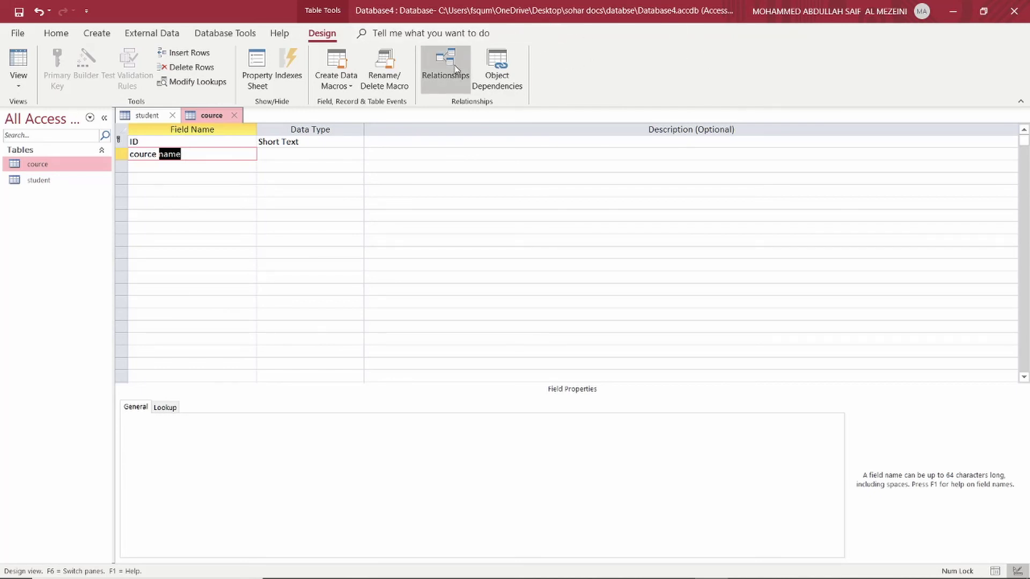
drag(183, 154, 129, 154)
click(172, 155)
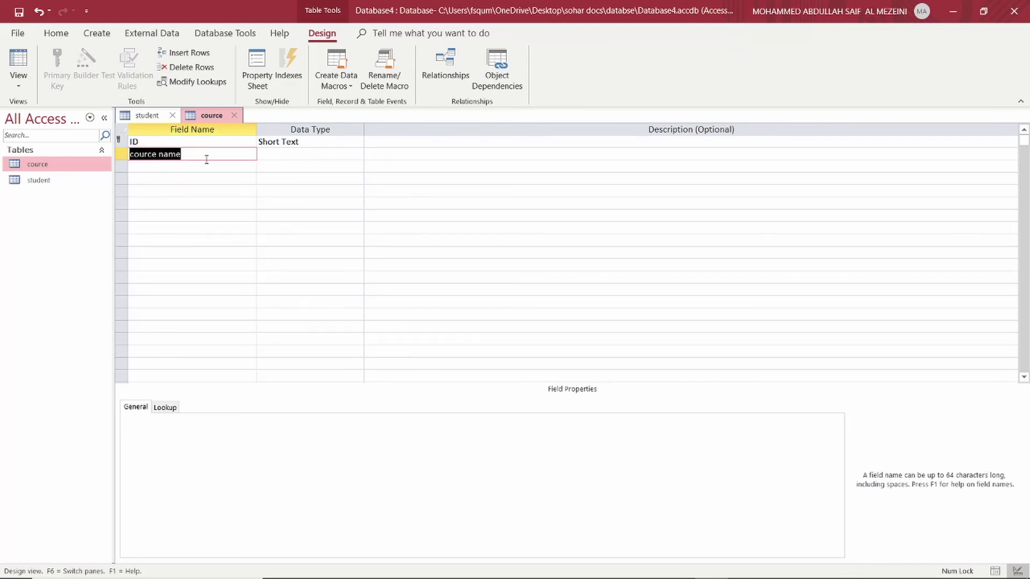
drag(206, 159, 127, 155)
drag(183, 155, 155, 157)
click(355, 143)
drag(184, 155, 128, 156)
click(198, 157)
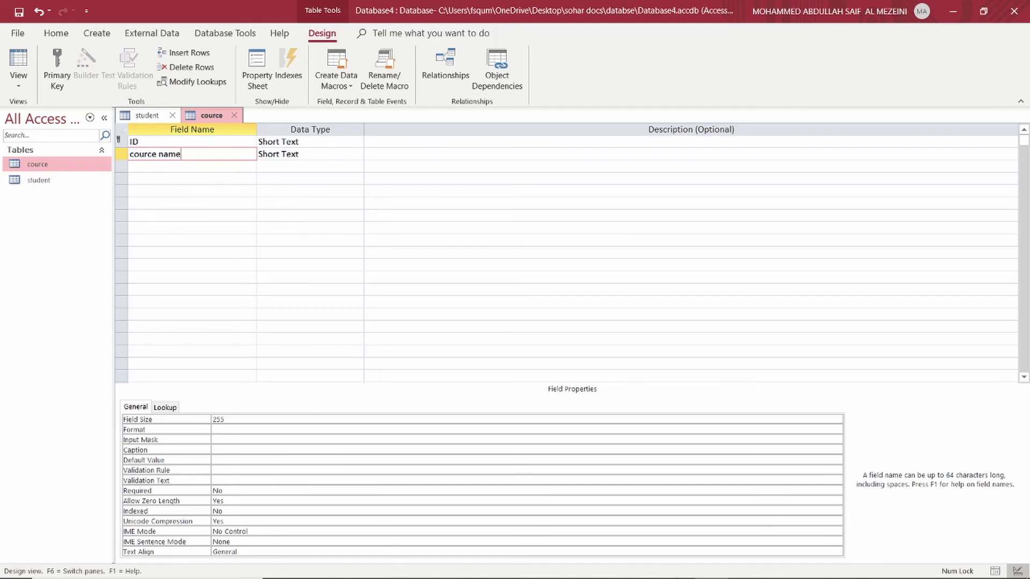
- Switch to the Module One PDF in the browser and examine the Course table's Comp1115 ID
click(678, 566)
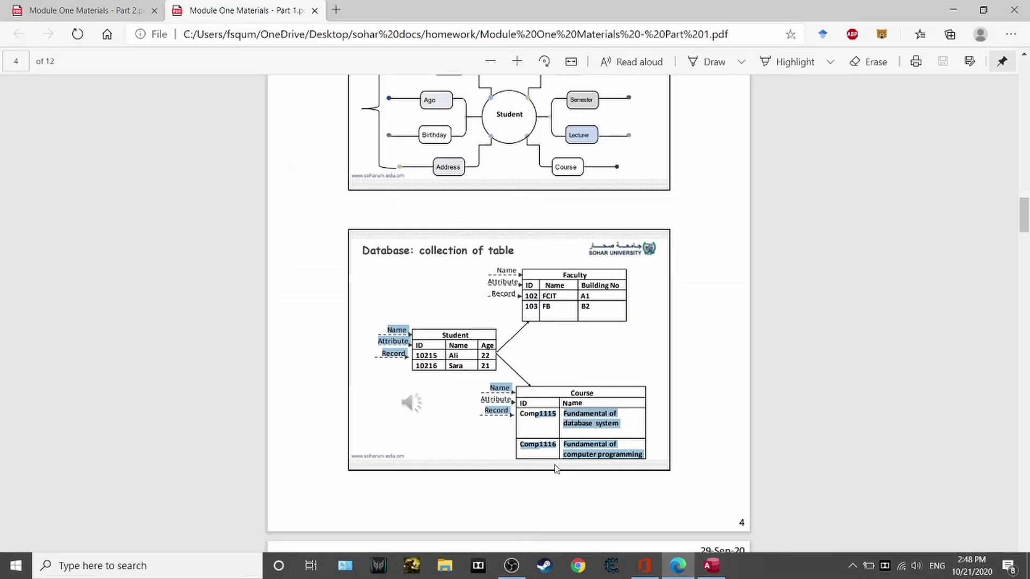
click(566, 460)
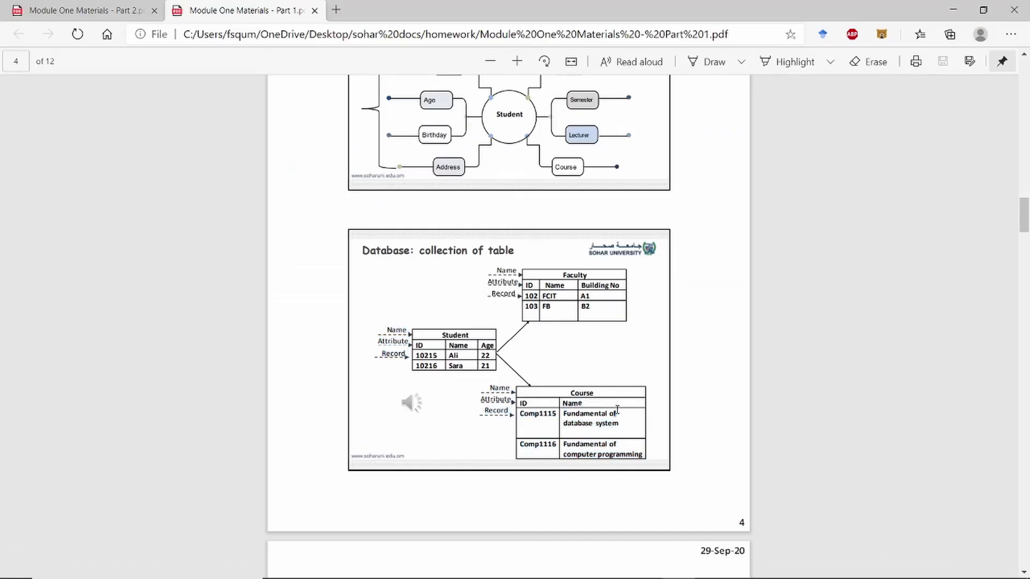
drag(617, 409, 543, 418)
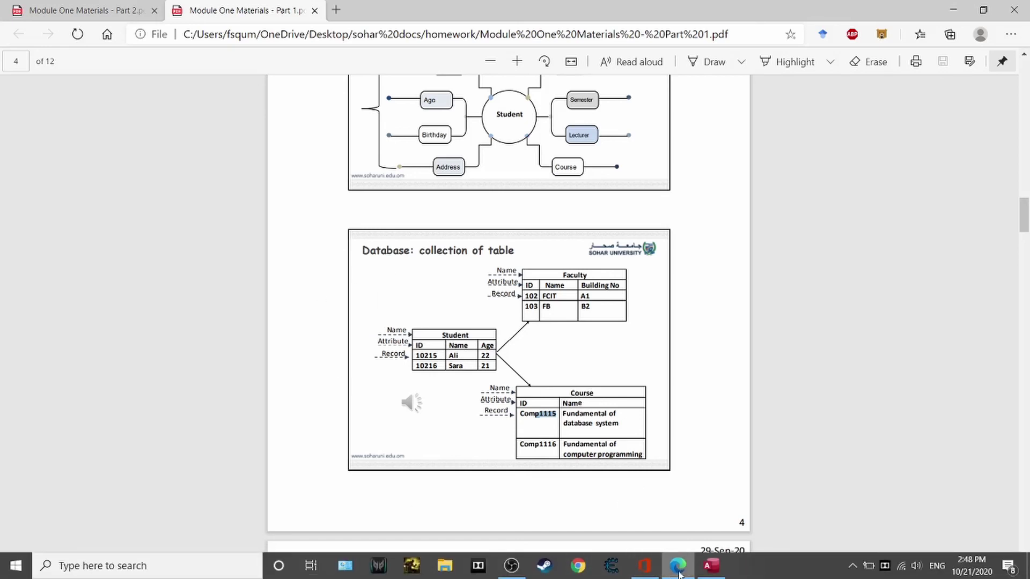
- Switch back to Access and show the cource table in Datasheet View, saving its design
click(712, 566)
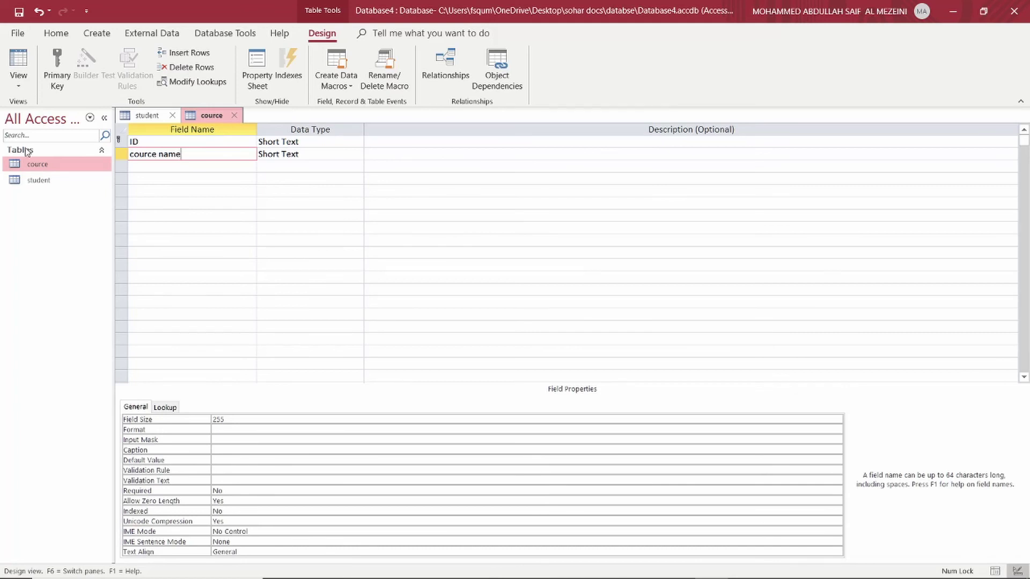
click(18, 80)
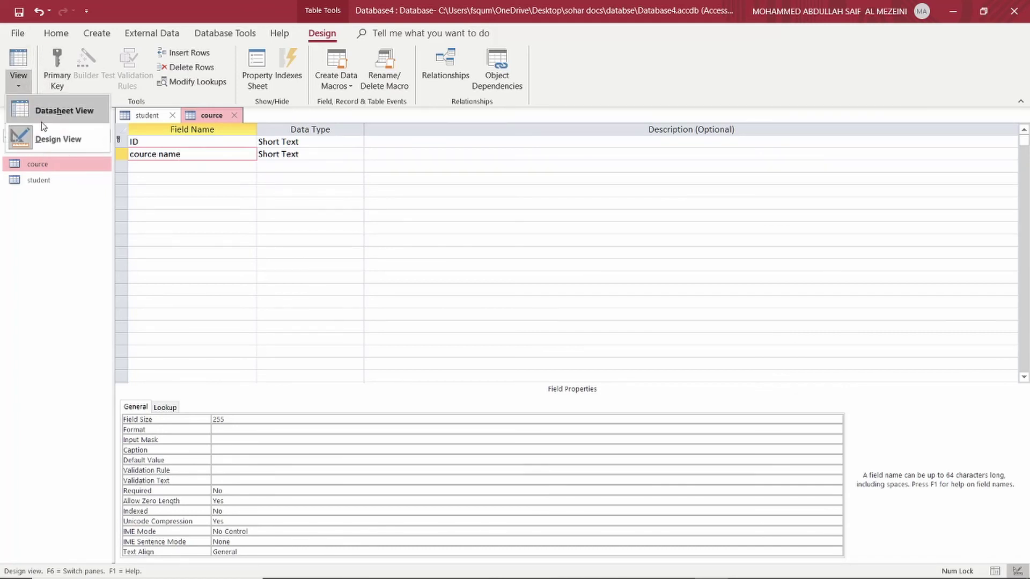
click(57, 114)
click(490, 337)
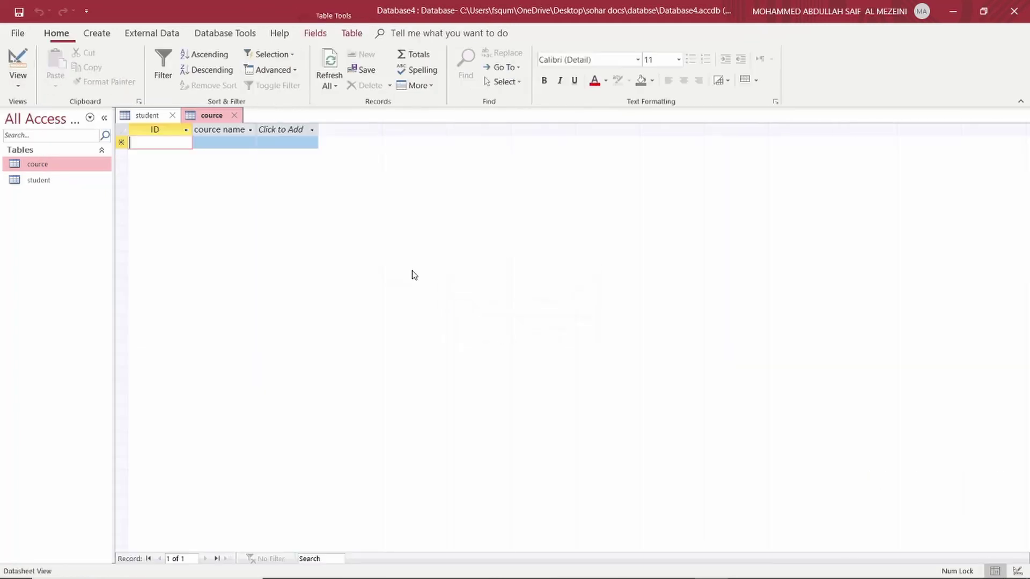
- Enter comp1115 as the first record's ID in the cource table
text(c)
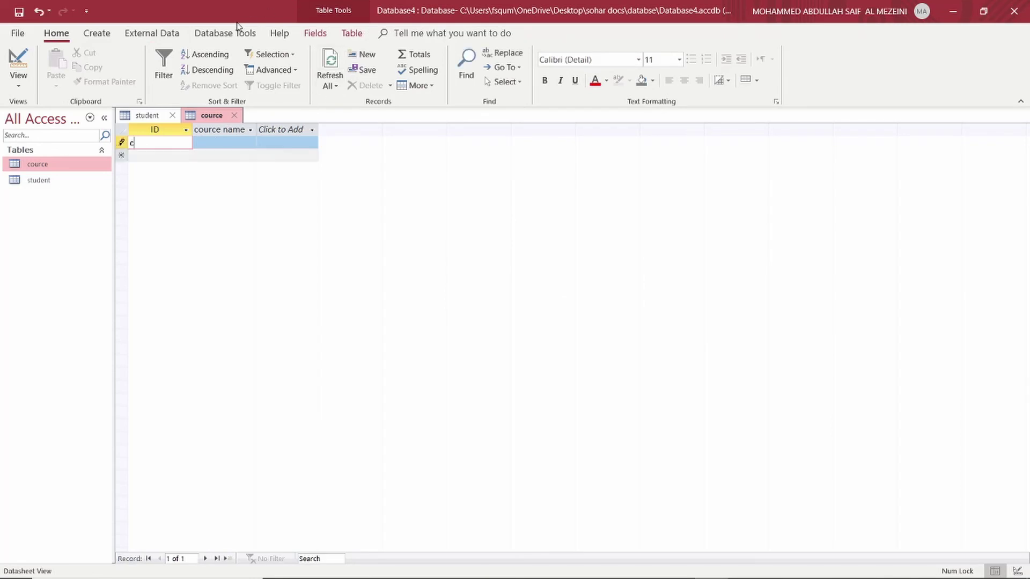
text(omp1115)
key(Tab)
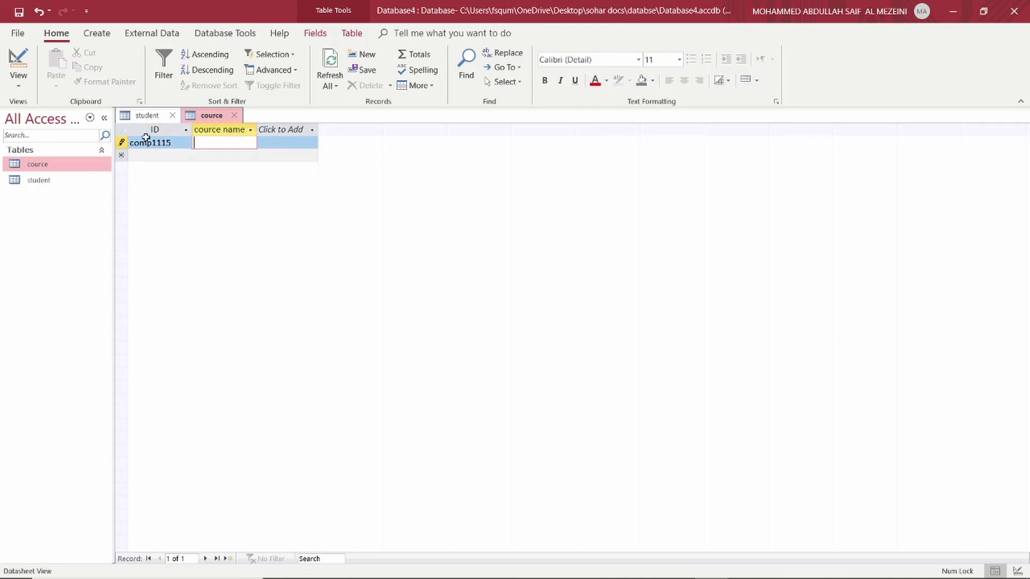
- Remove the comp prefix from the first record's ID, leaving 1115
double_click(163, 145)
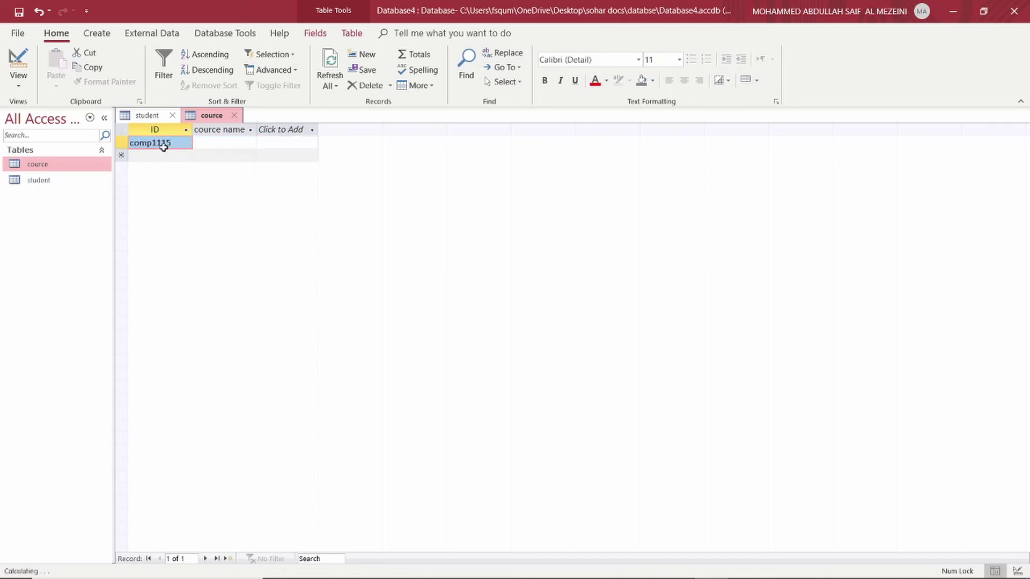
click(152, 142)
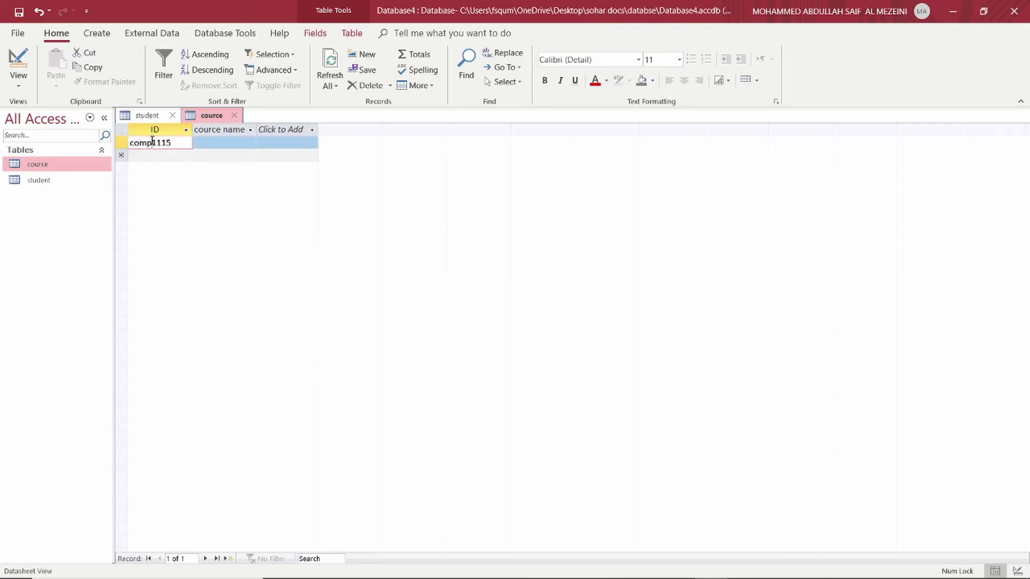
key(BackSpace)
key(BackSpace)
key(BackSpace)
key(BackSpace)
key(Down)
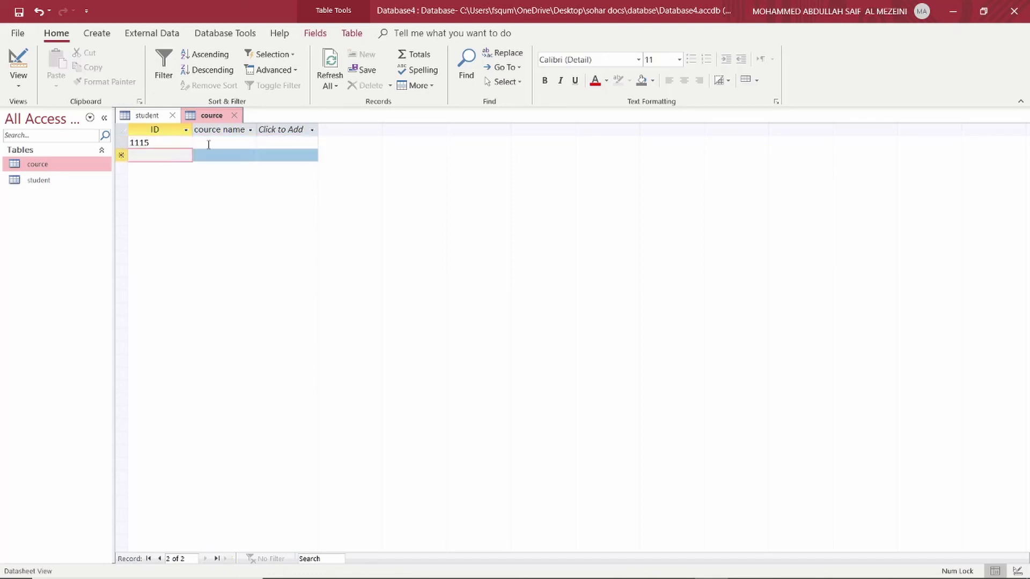
- Clear the ID value of the first record in the cource table
click(209, 144)
key(shift+Tab)
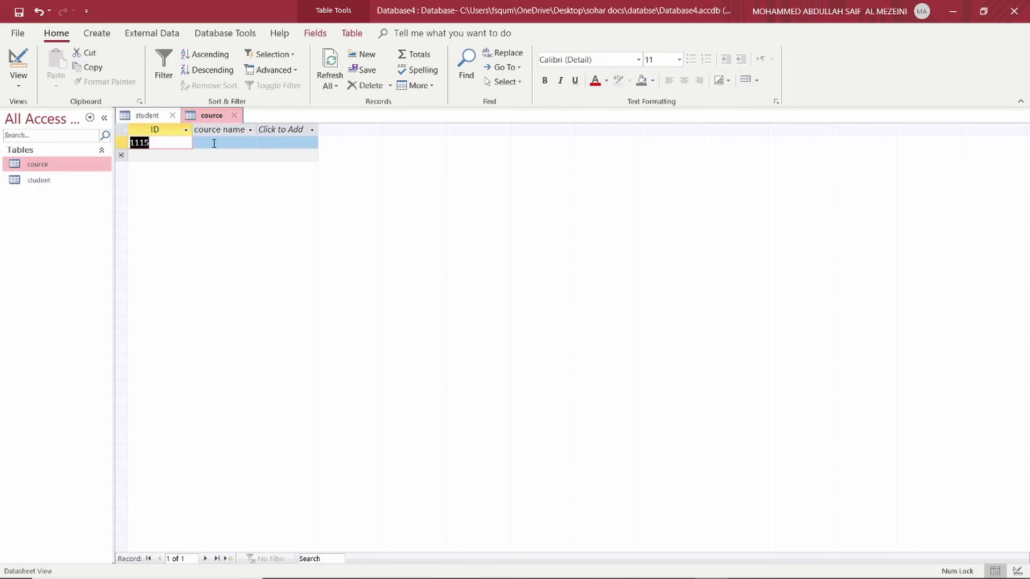
click(214, 143)
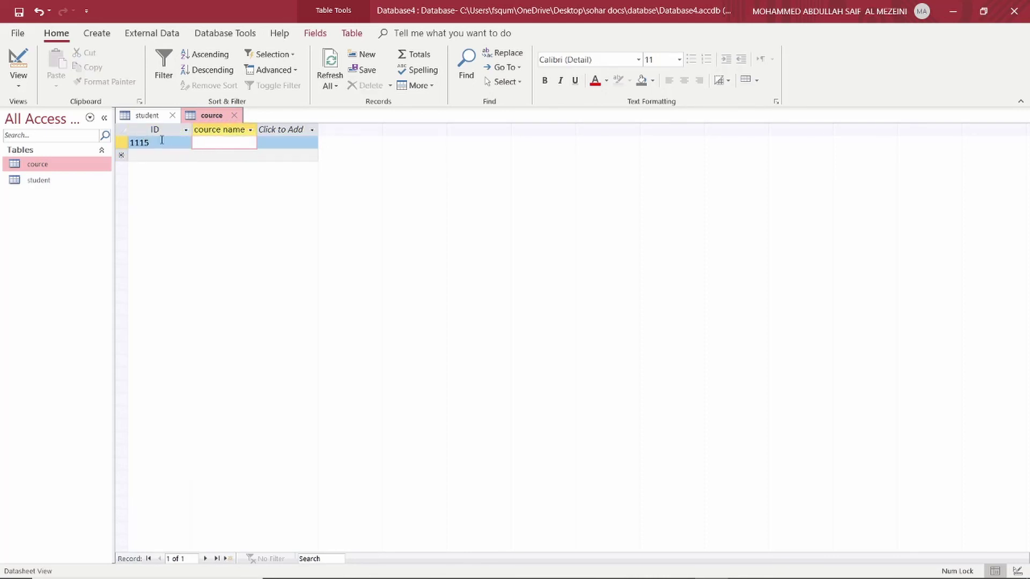
double_click(161, 141)
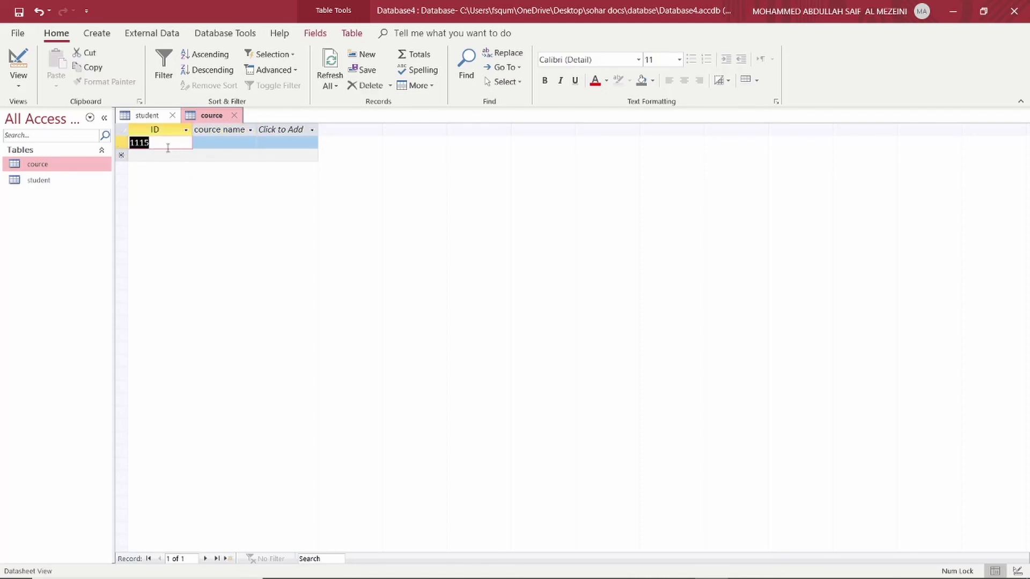
key(Delete)
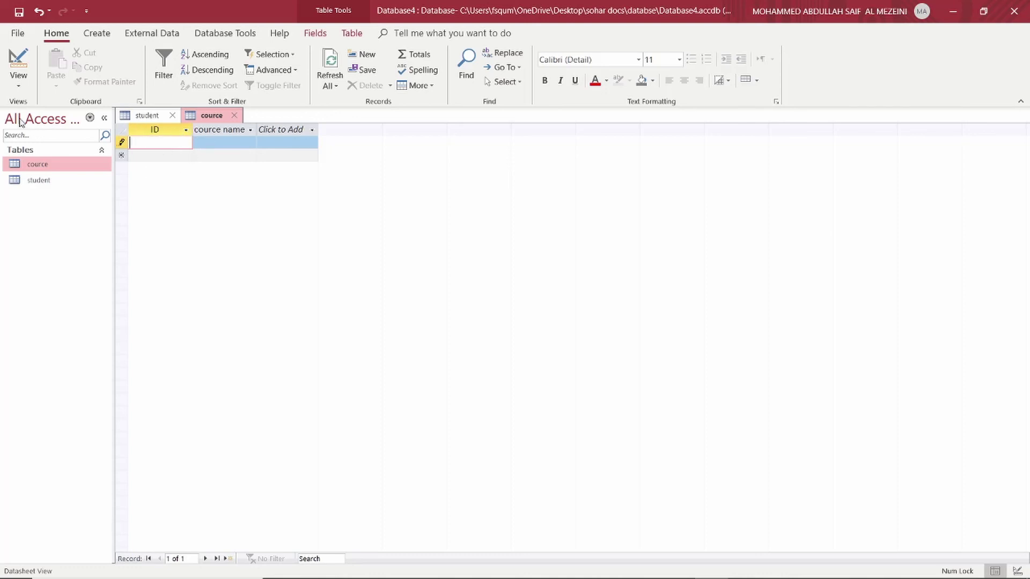
- Return the cource table to Design View and set the ID field's data type to Number
click(18, 80)
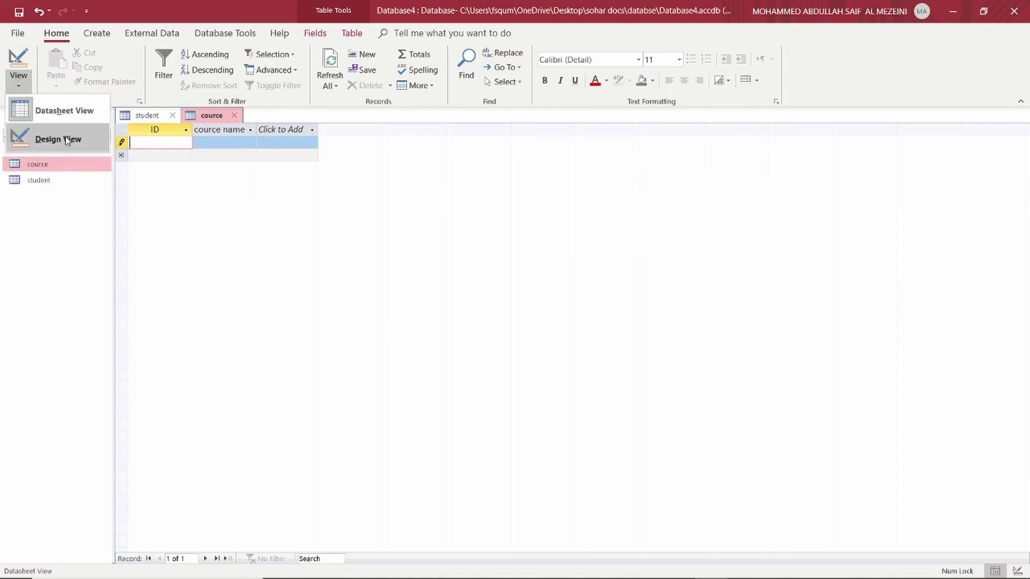
click(43, 138)
click(299, 143)
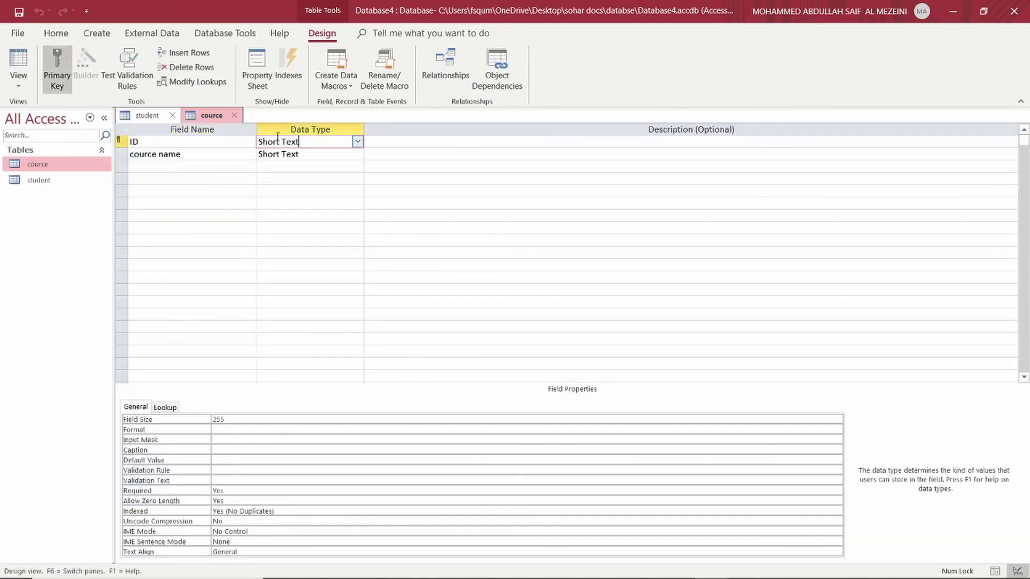
click(357, 142)
click(289, 180)
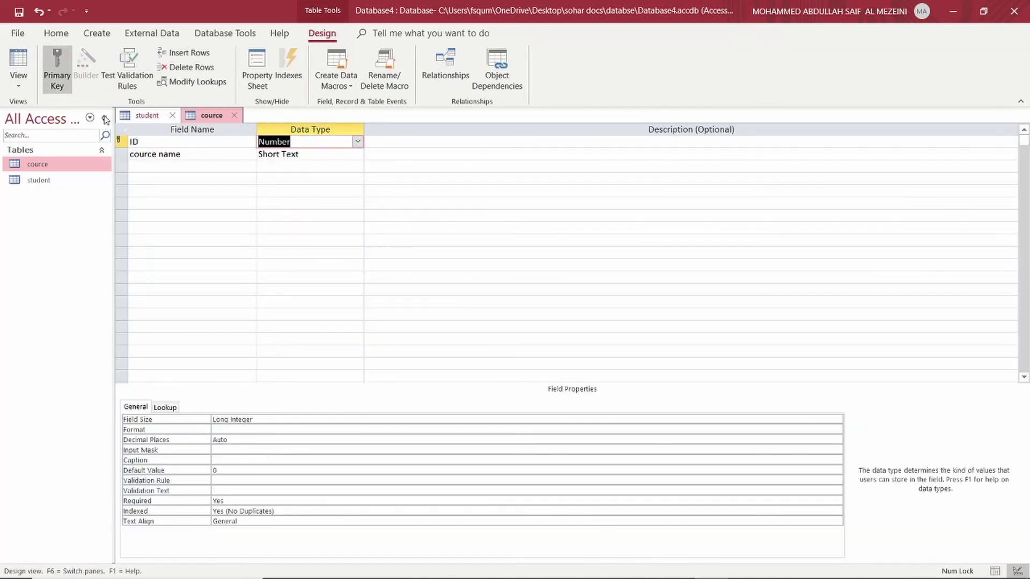
- Save the cource table despite possible data loss and switch it to Datasheet View
click(22, 84)
click(65, 113)
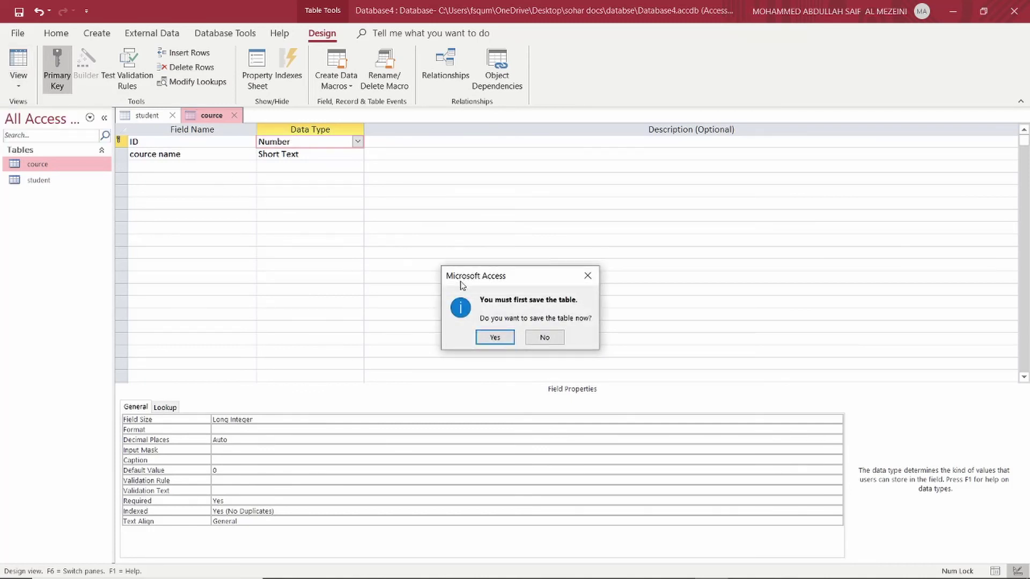
click(504, 341)
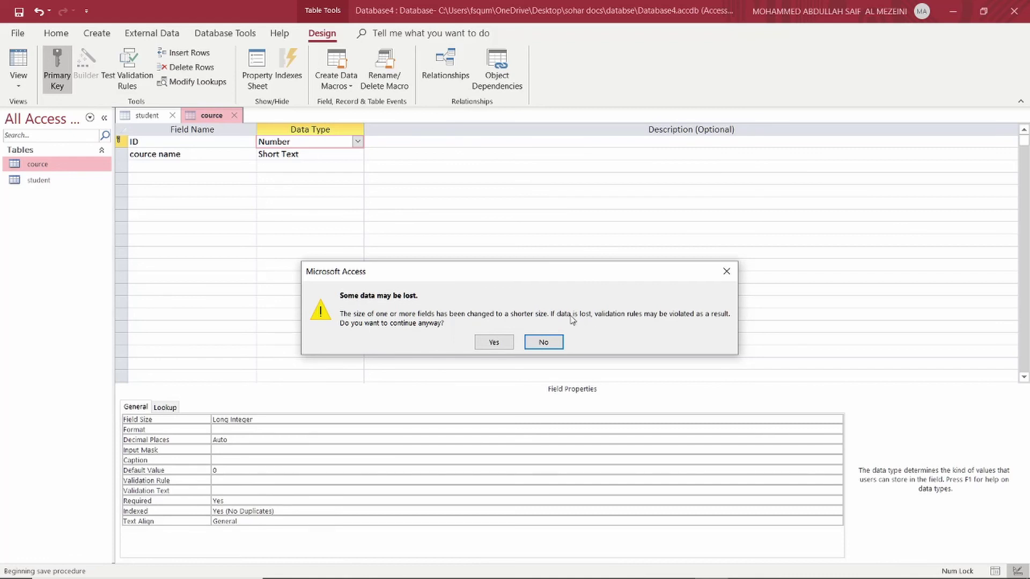
click(481, 345)
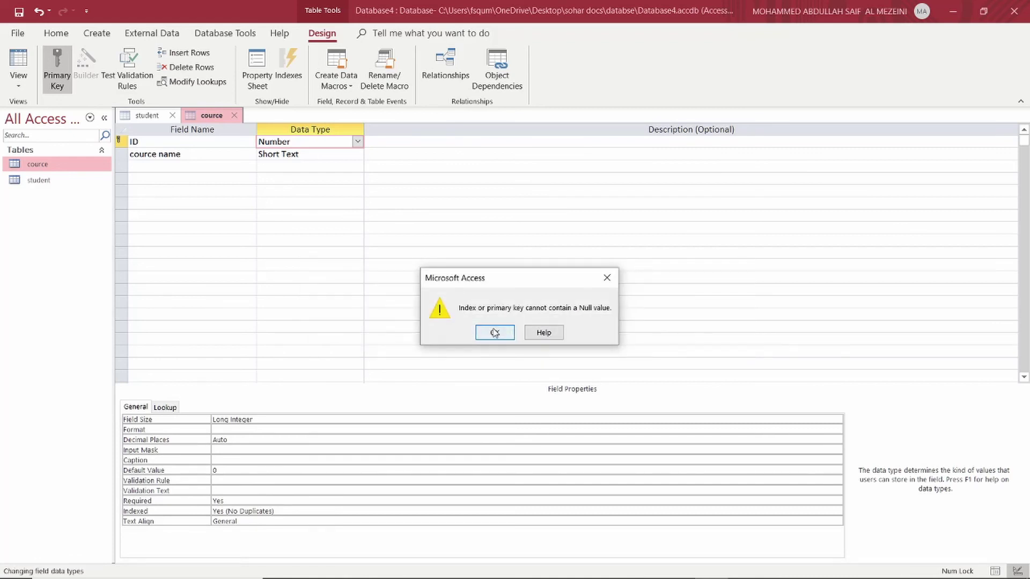
click(489, 333)
click(517, 338)
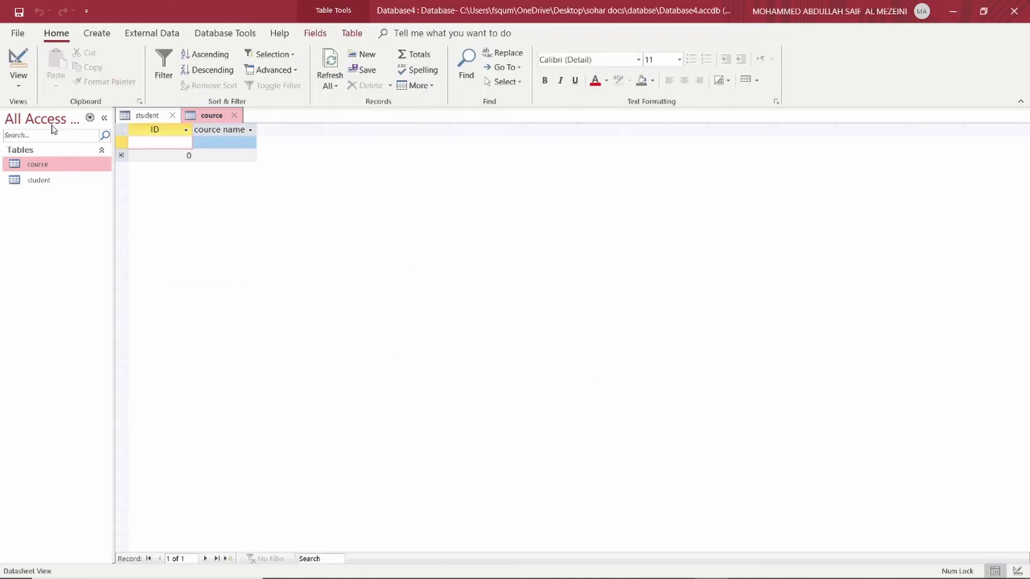
- Set the first record's ID to 11 and try replacing that number with the text adas
text(11)
click(228, 144)
key(shift+Tab)
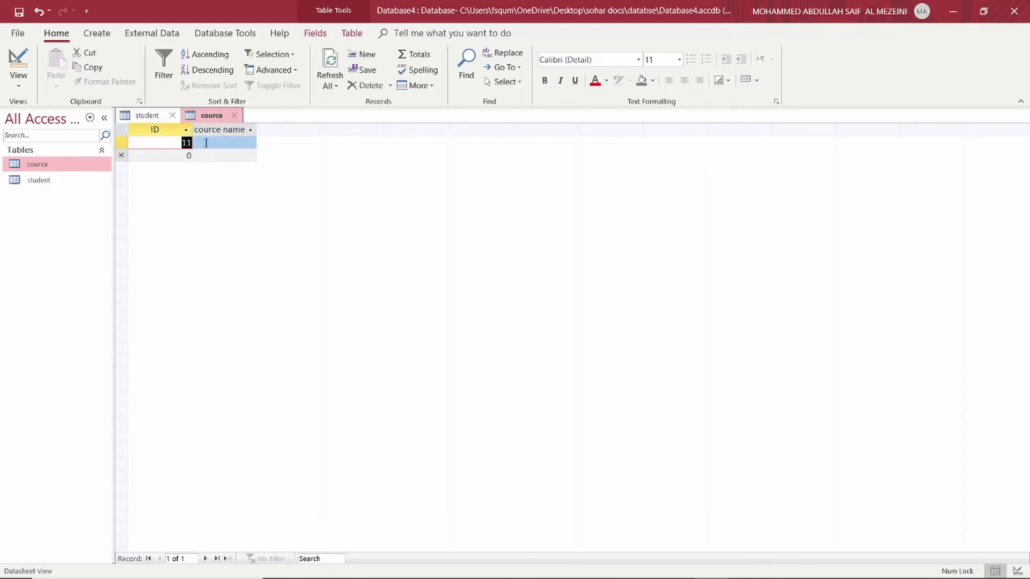
text(adas)
click(196, 142)
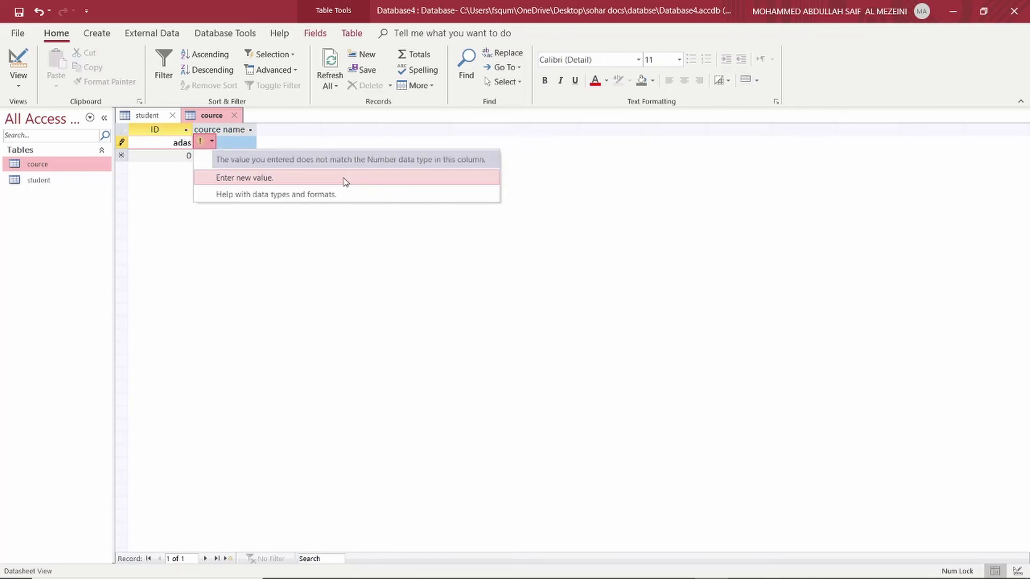
- Clear the text adas from the first record's ID in the cource table
click(170, 142)
drag(170, 142, 193, 143)
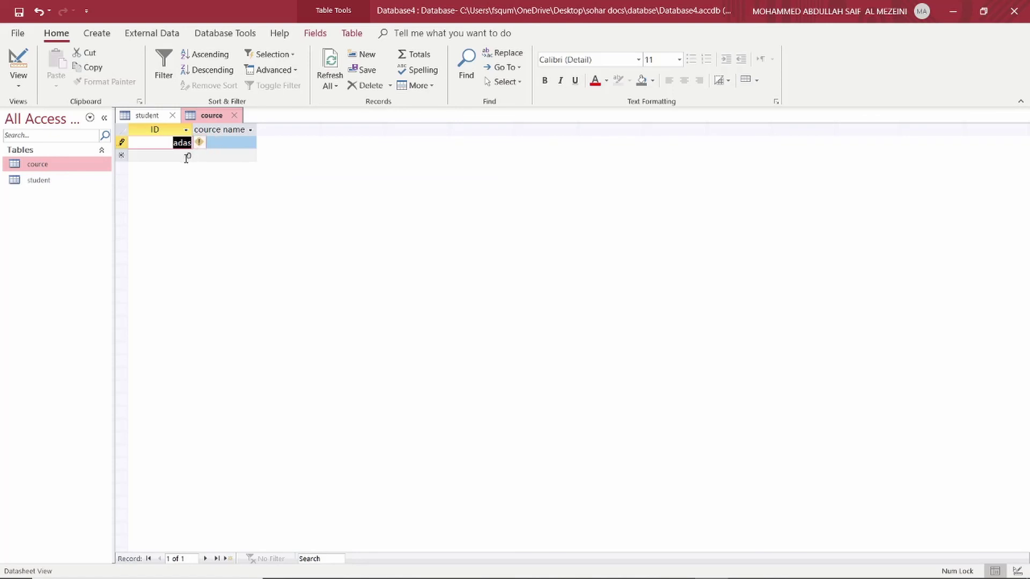
key(BackSpace)
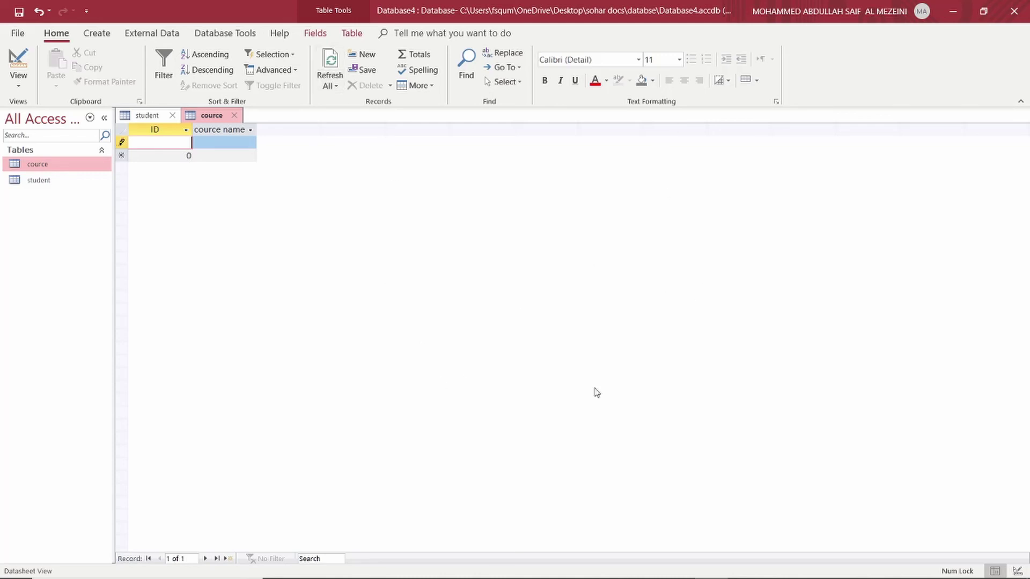
mouse_move(403, 577)
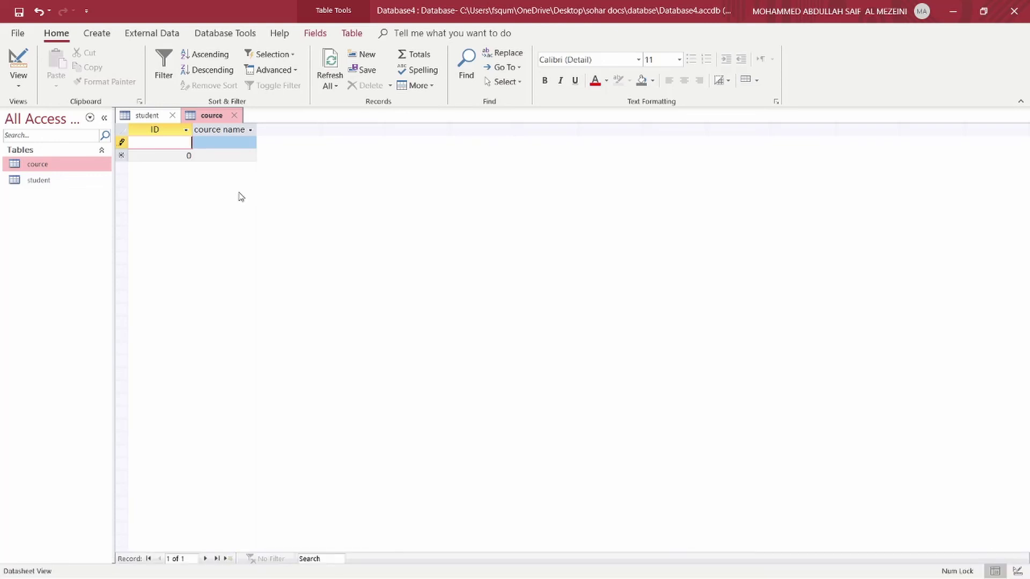
- Try to switch the cource table to Design View while the first record's ID is blank
click(18, 79)
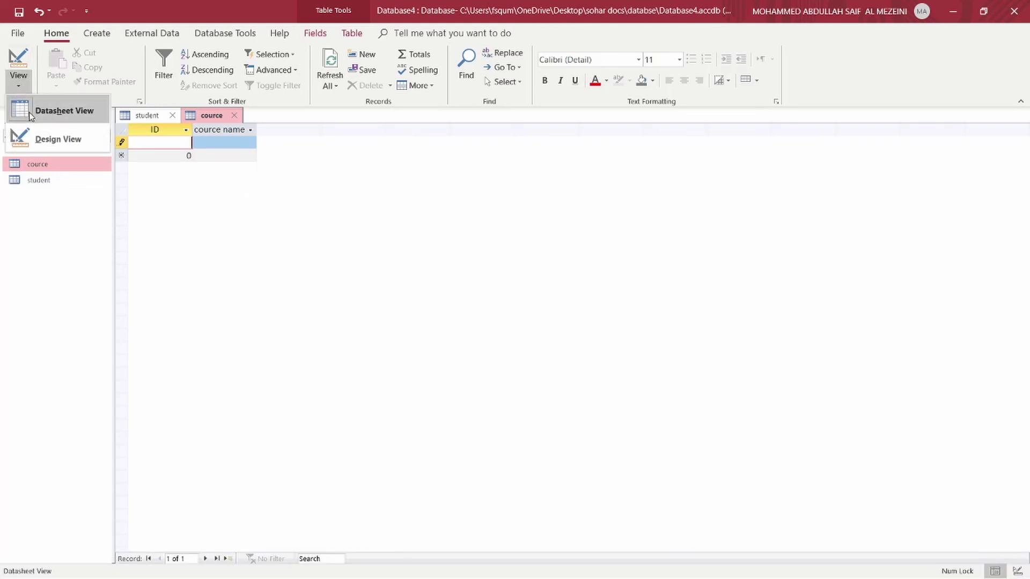
click(43, 117)
click(18, 79)
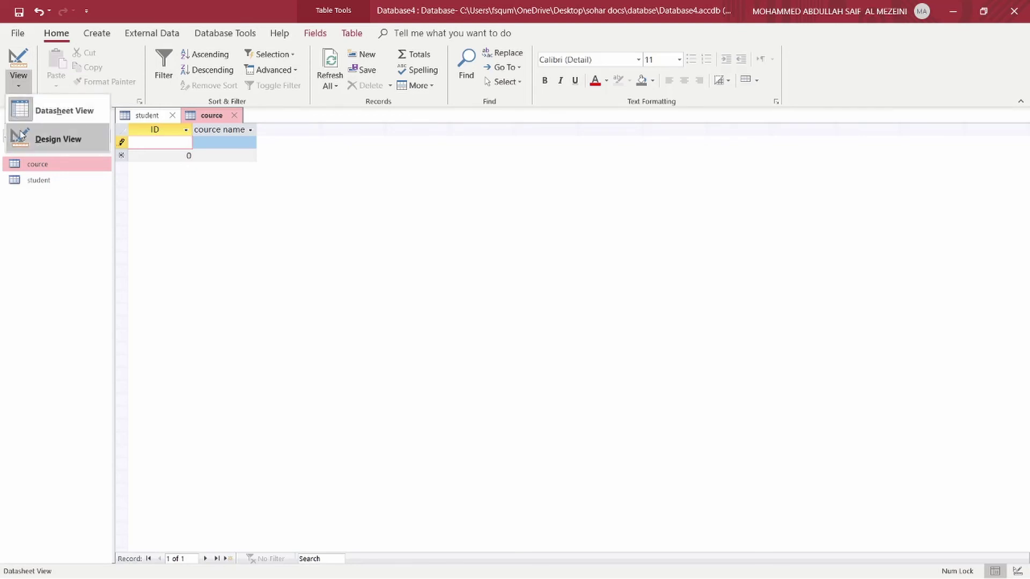
click(58, 139)
click(493, 332)
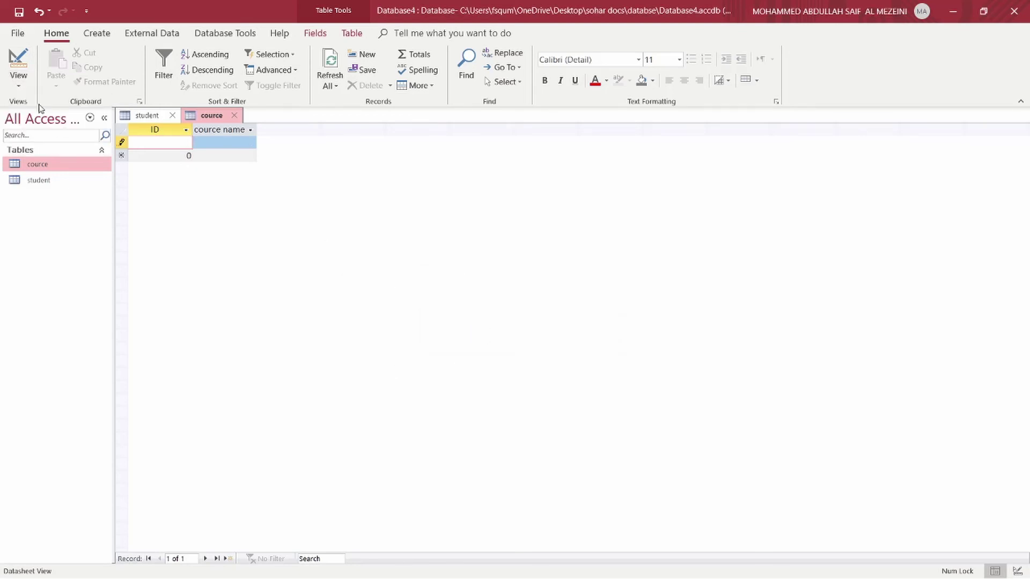
click(19, 79)
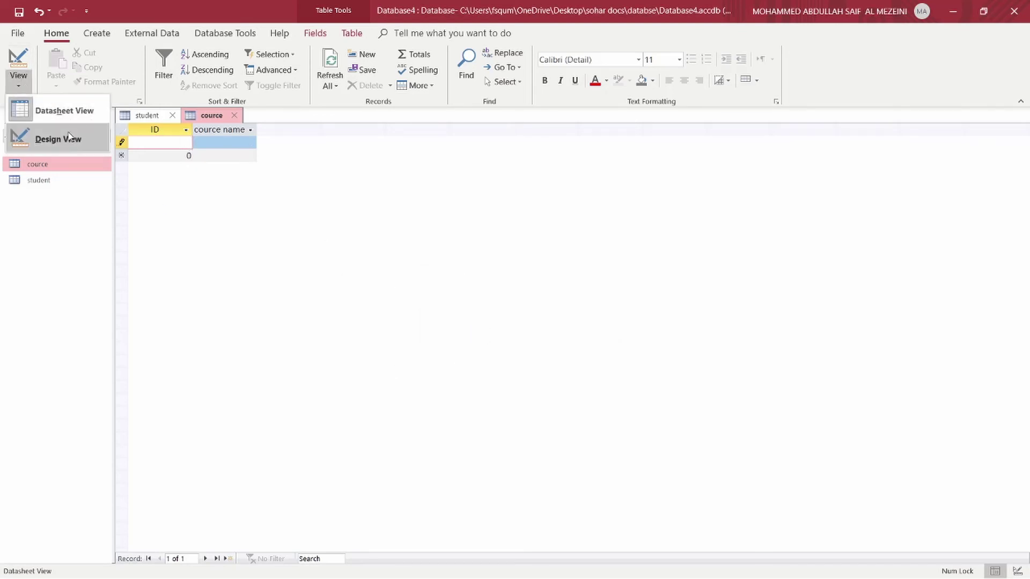
click(58, 137)
click(505, 333)
- Set the first record's ID to 12 and switch the cource table to Design View
text(12)
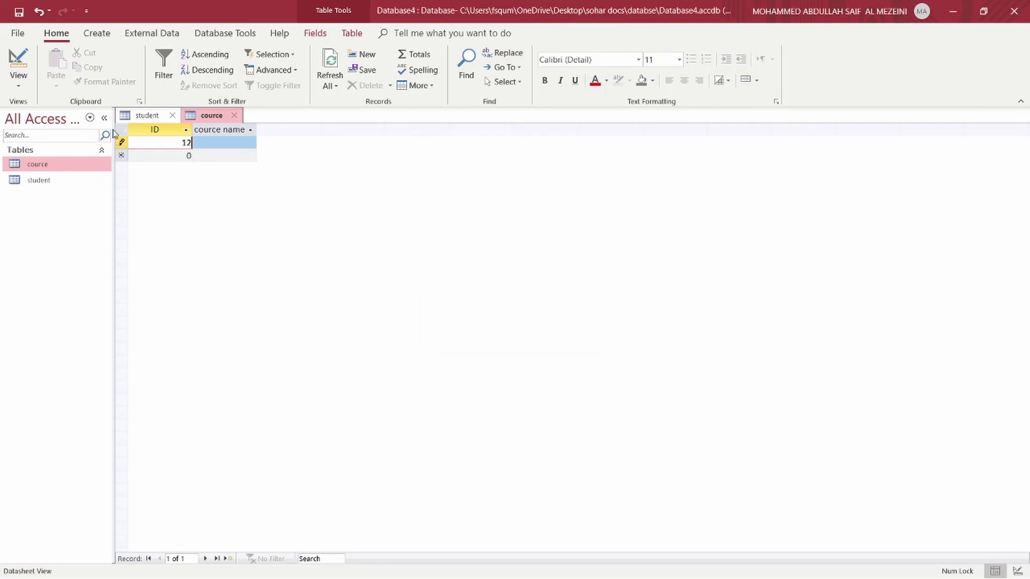
click(16, 79)
click(53, 138)
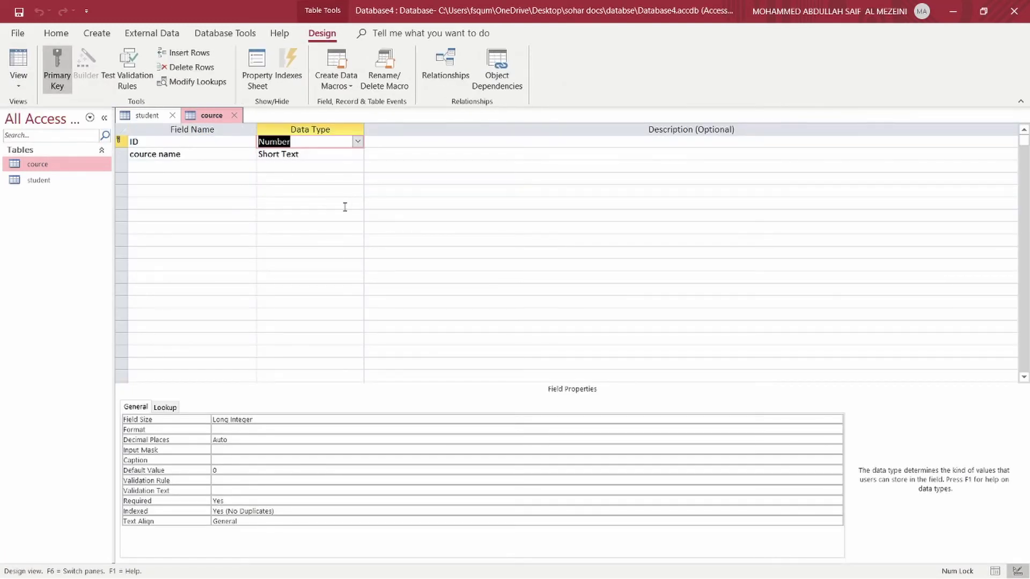
- Alternate the ID field's data type between Short Text and Number to compare the two types, ending on Number
click(357, 142)
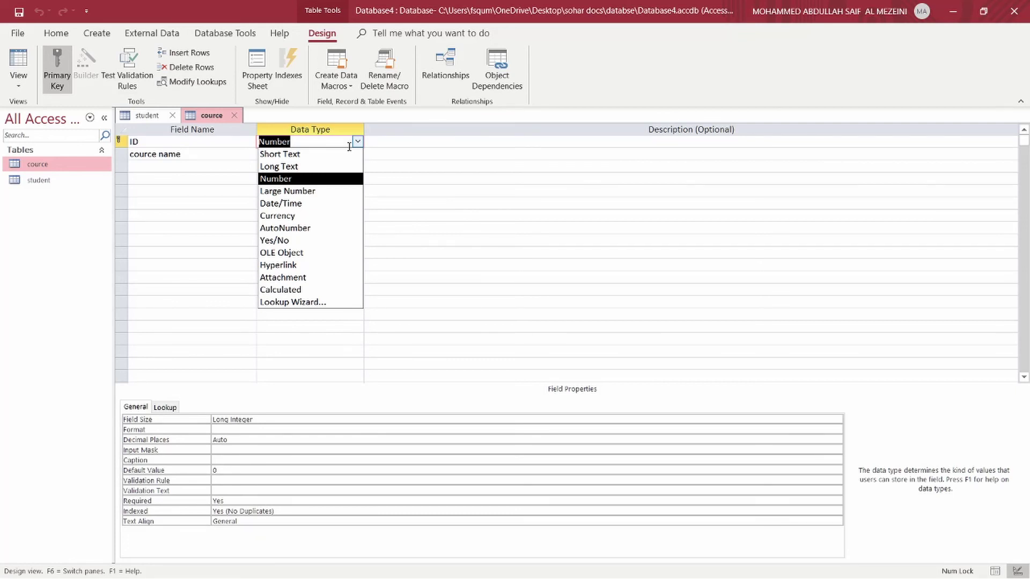
click(268, 155)
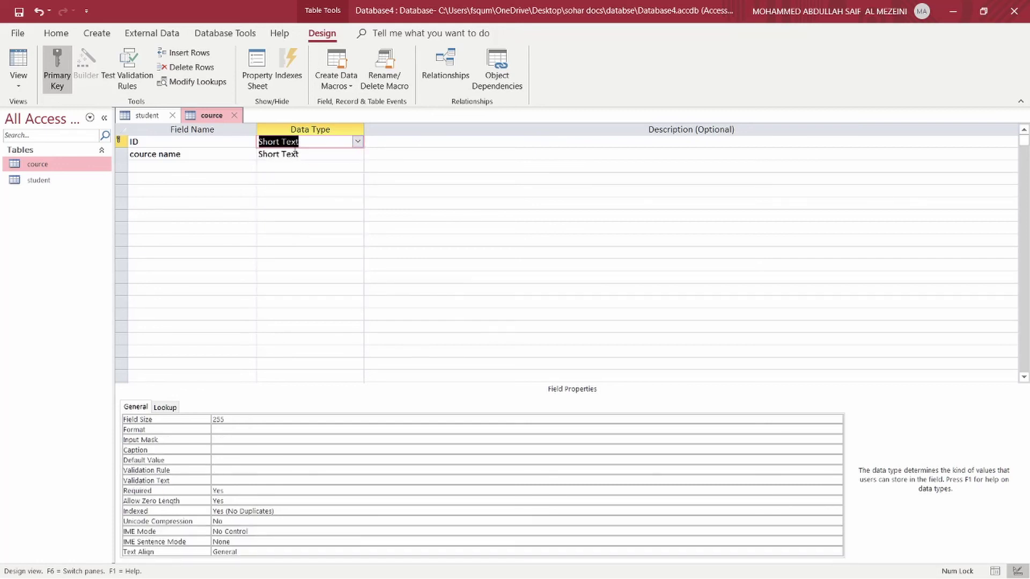
click(357, 141)
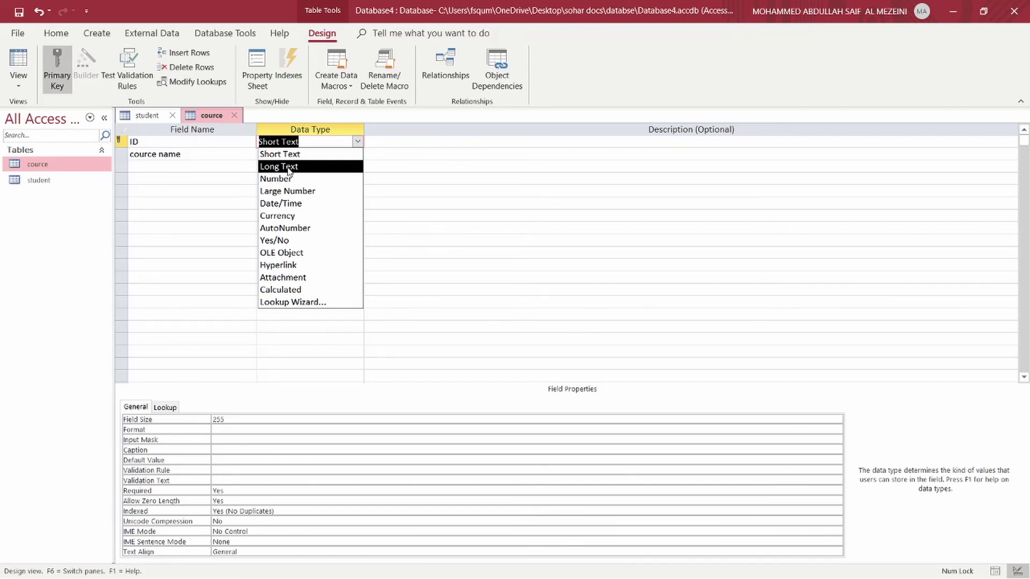
click(276, 180)
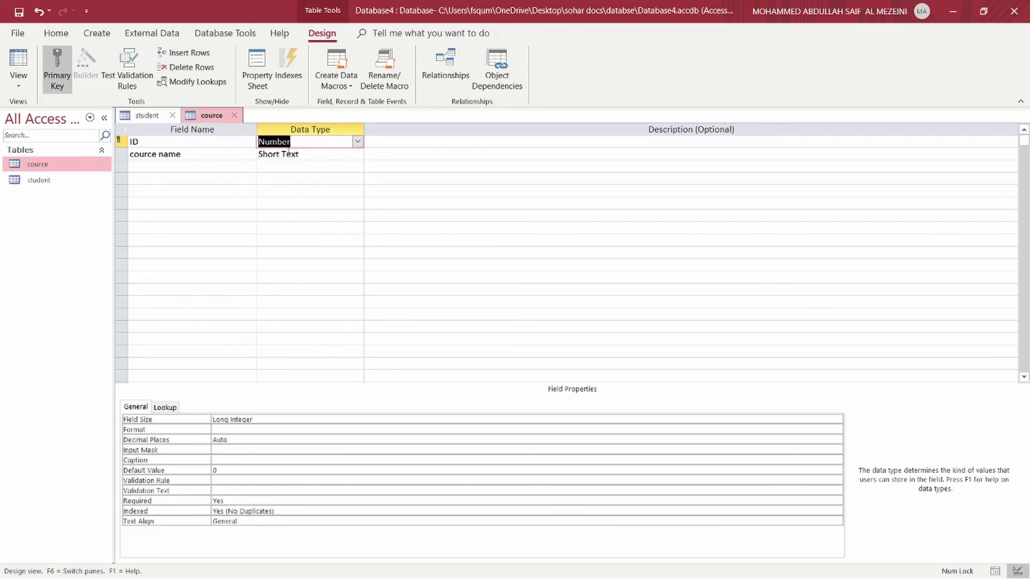
click(357, 141)
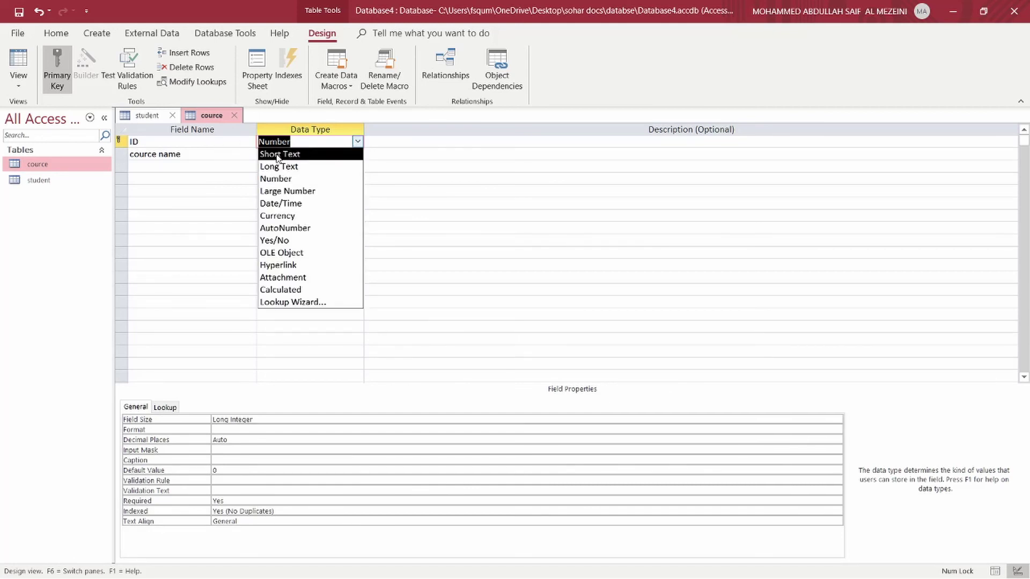
click(277, 157)
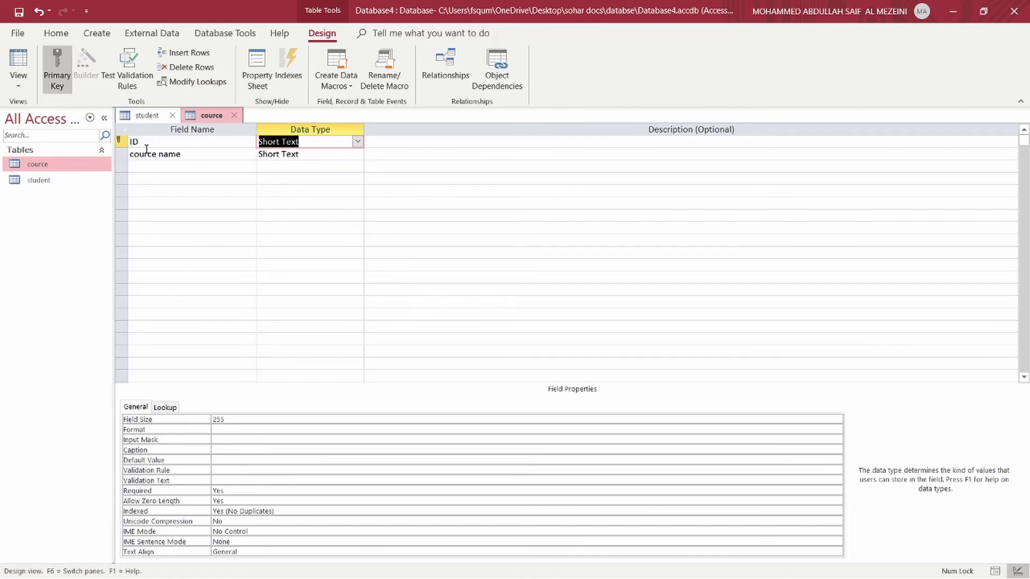
click(126, 140)
drag(304, 142, 258, 142)
click(357, 142)
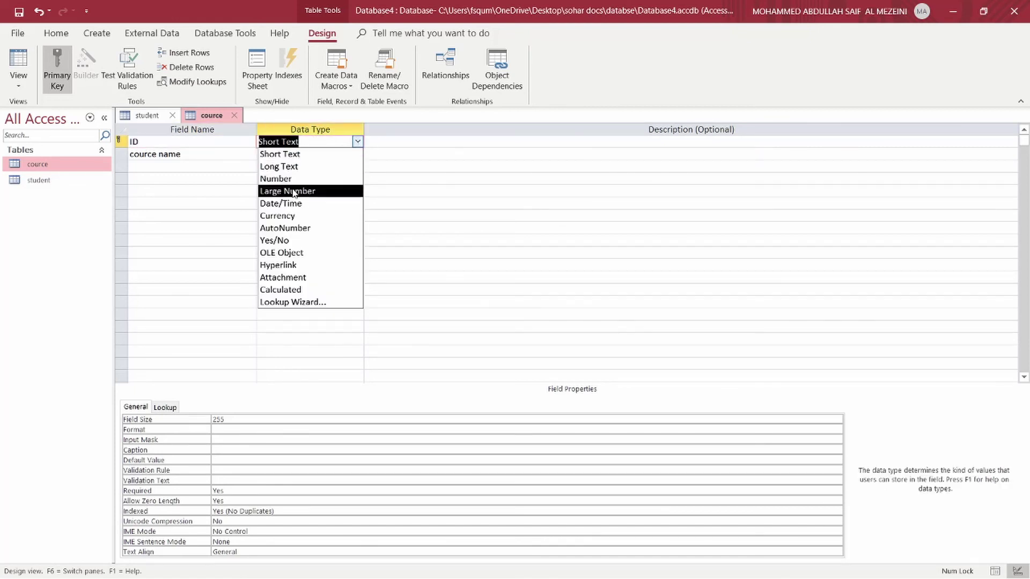
click(289, 178)
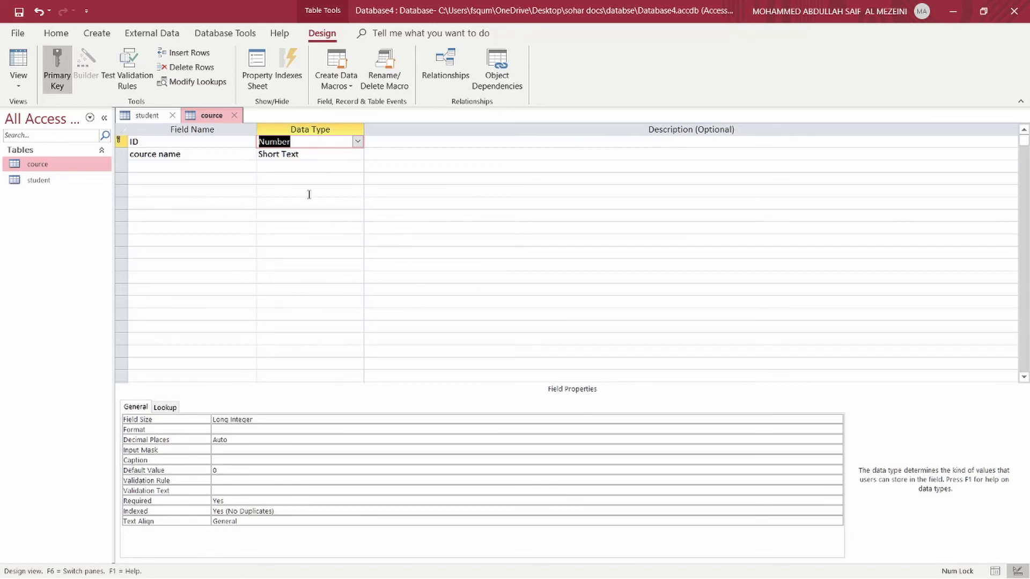
- Set the ID field's data type to Short Text, then save the cource table while switching it to Datasheet View
click(357, 141)
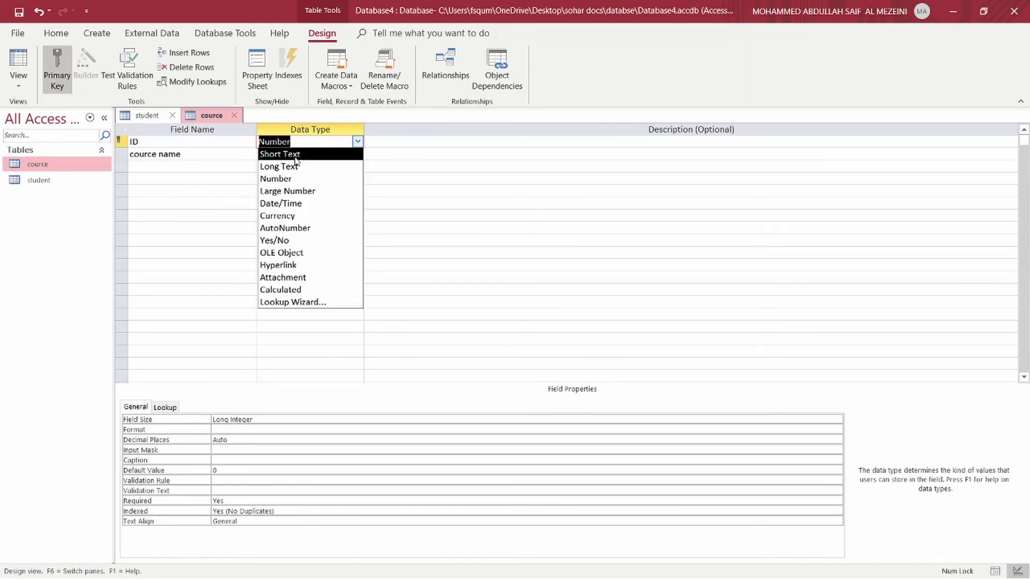
click(295, 155)
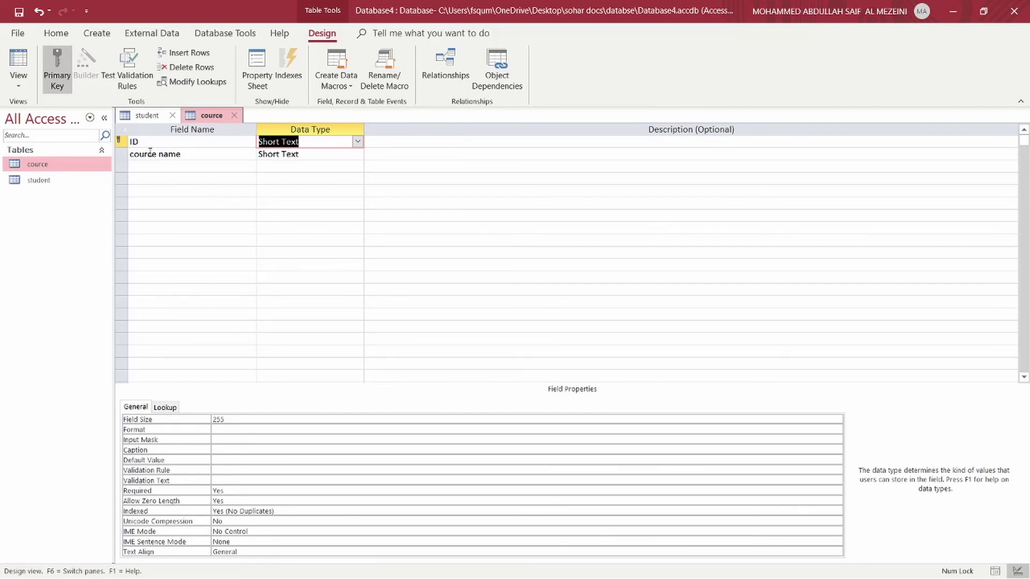
click(18, 81)
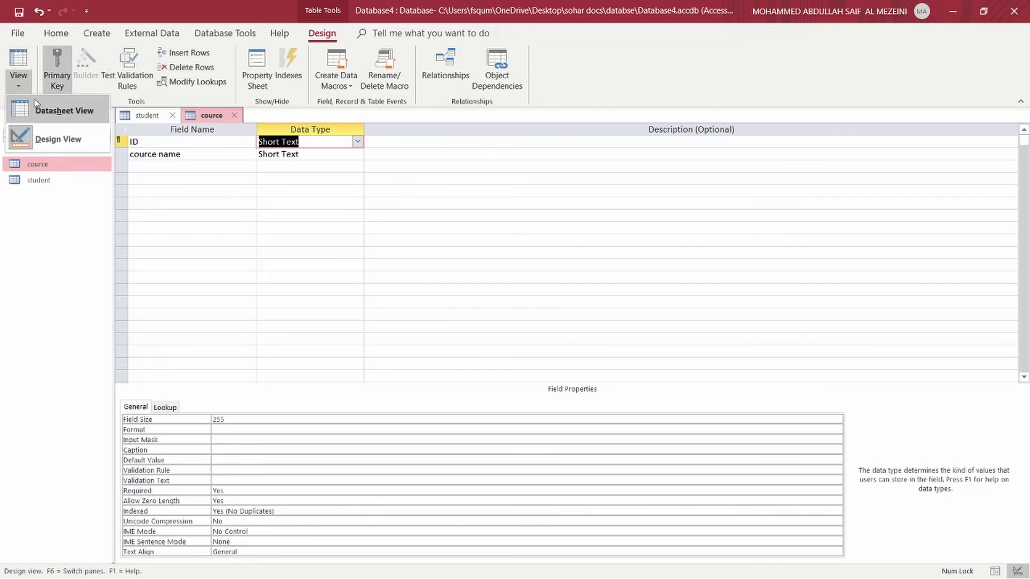
click(44, 109)
click(504, 338)
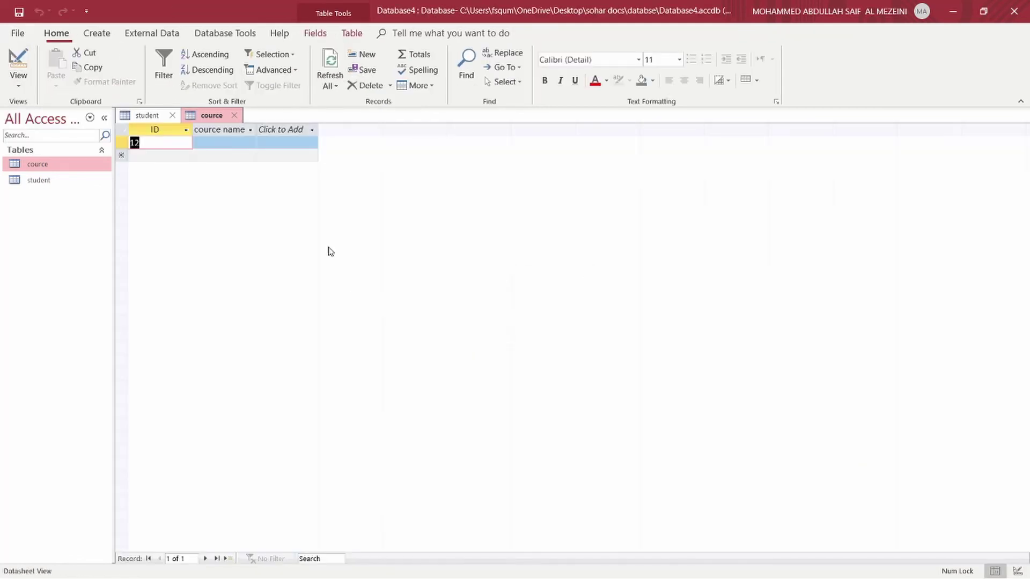
- Save Database4 and reopen its file information page
click(18, 33)
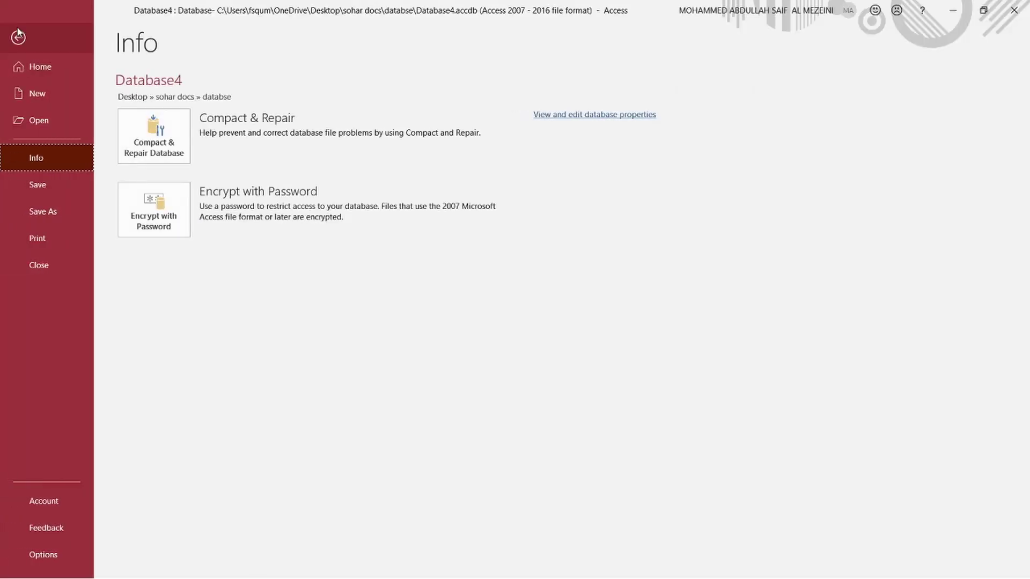
click(58, 191)
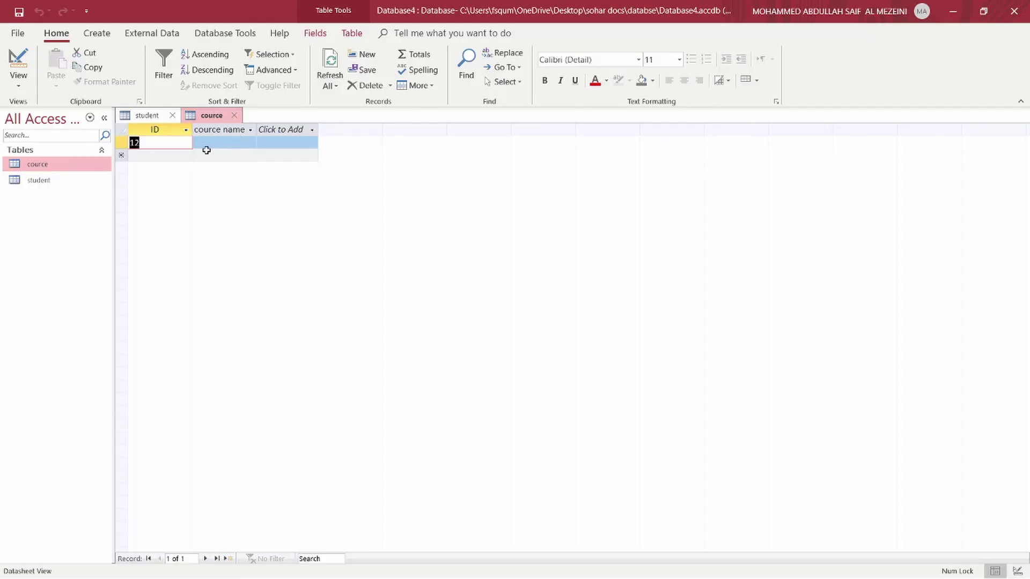
click(20, 33)
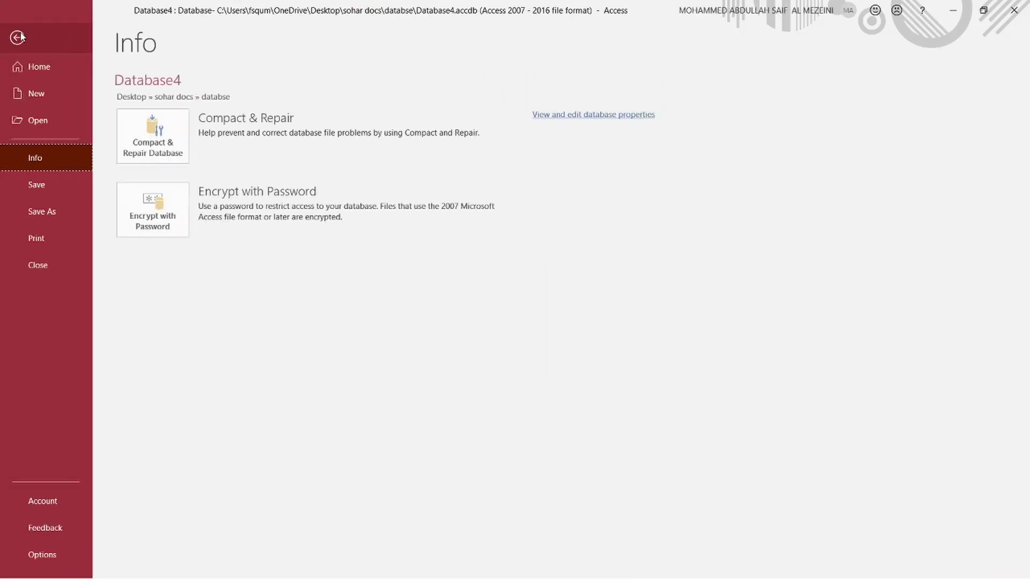